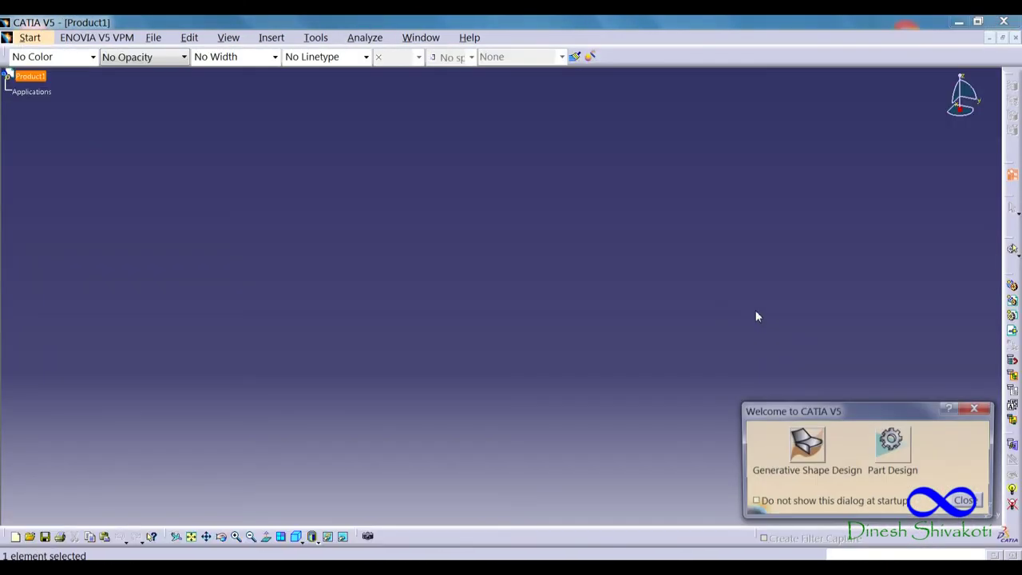
Step: Insert the upper propeller mount lower side from the upper propeller COMPONENTS folder into Product1
left_click(962, 501)
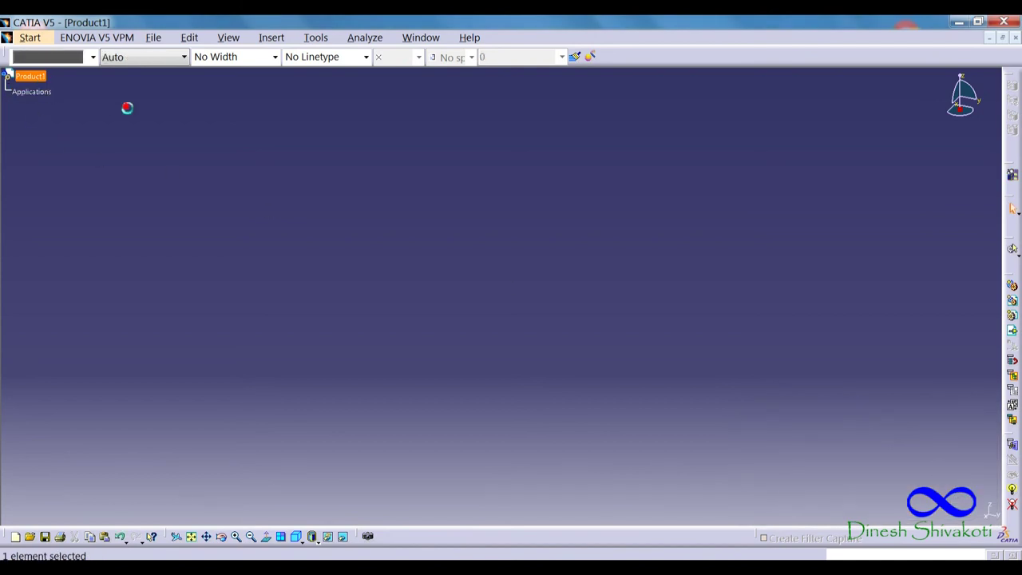
left_click(271, 38)
left_click(289, 119)
left_click(32, 77)
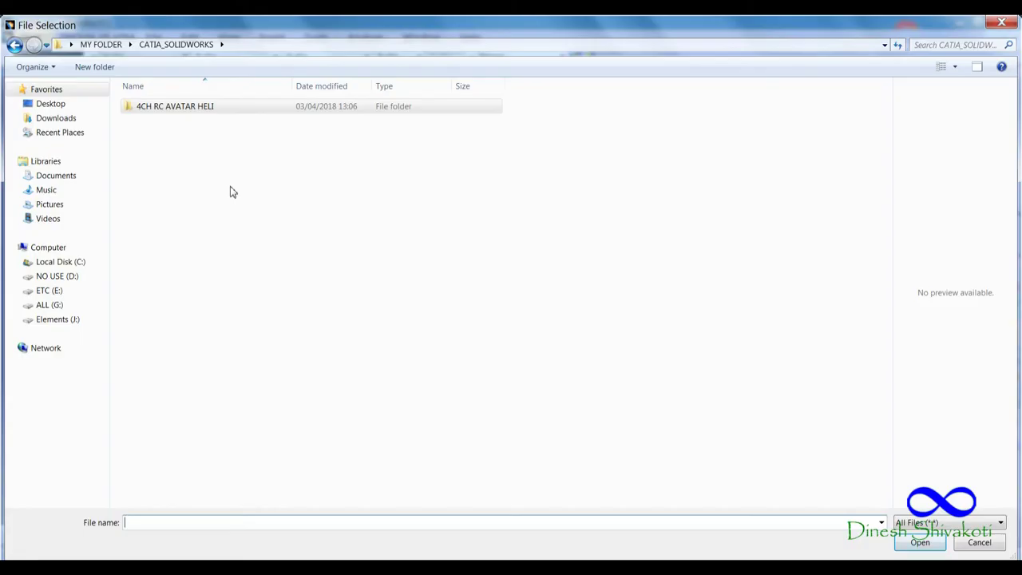
double_click(182, 112)
double_click(163, 120)
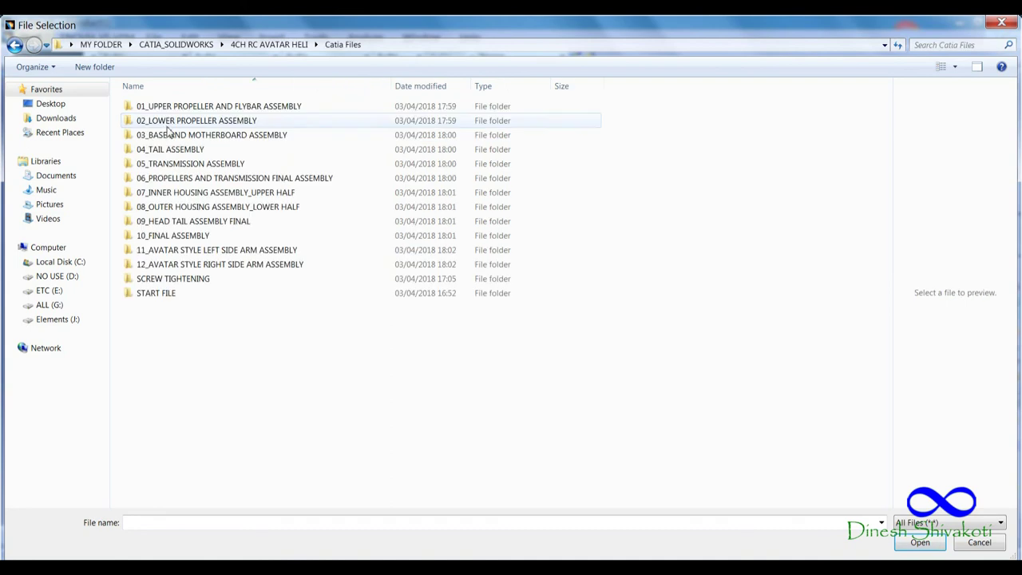
double_click(174, 110)
double_click(172, 121)
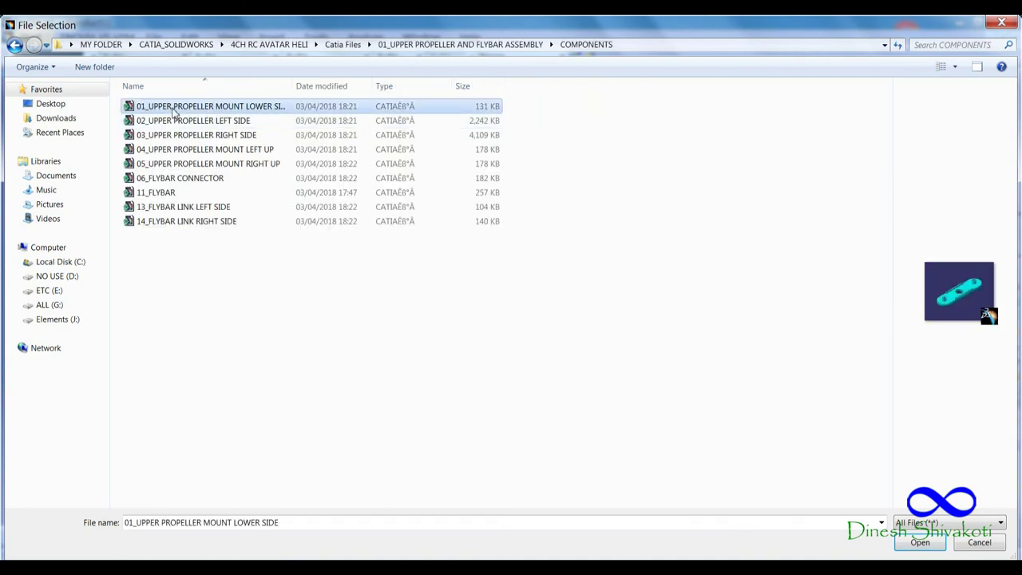
double_click(172, 111)
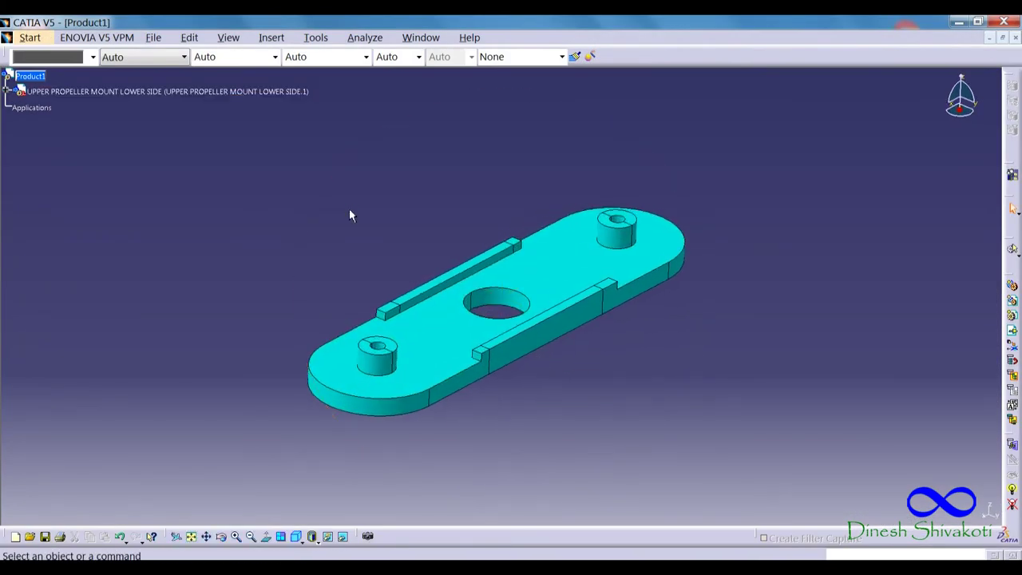
Step: Add the UPPER PROPELLER LEFT SIDE and right side blades to Product1 around the hub
left_click(271, 38)
left_click(308, 119)
double_click(171, 120)
middle_click_drag(474, 392, 482, 360)
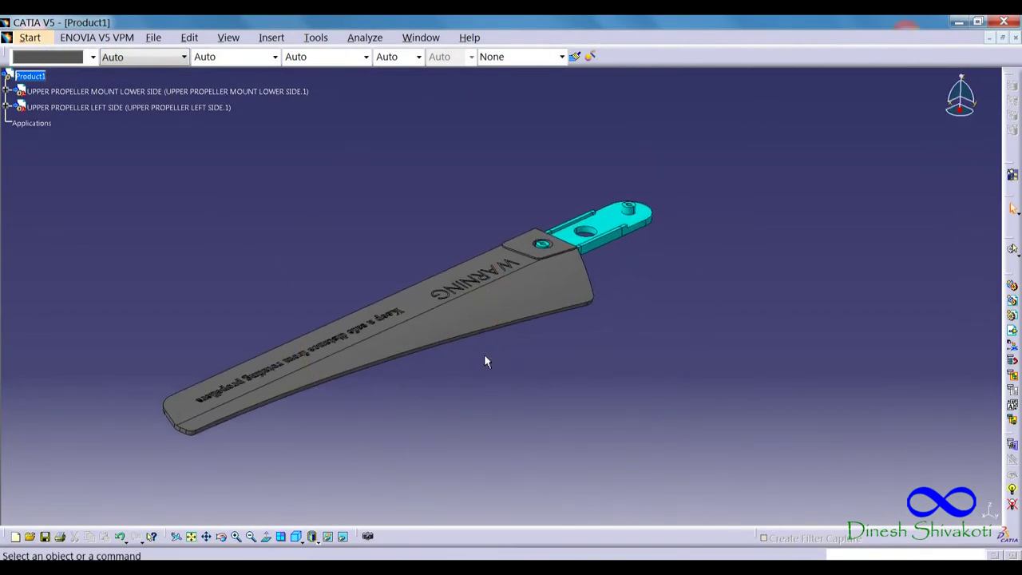
left_click(30, 76)
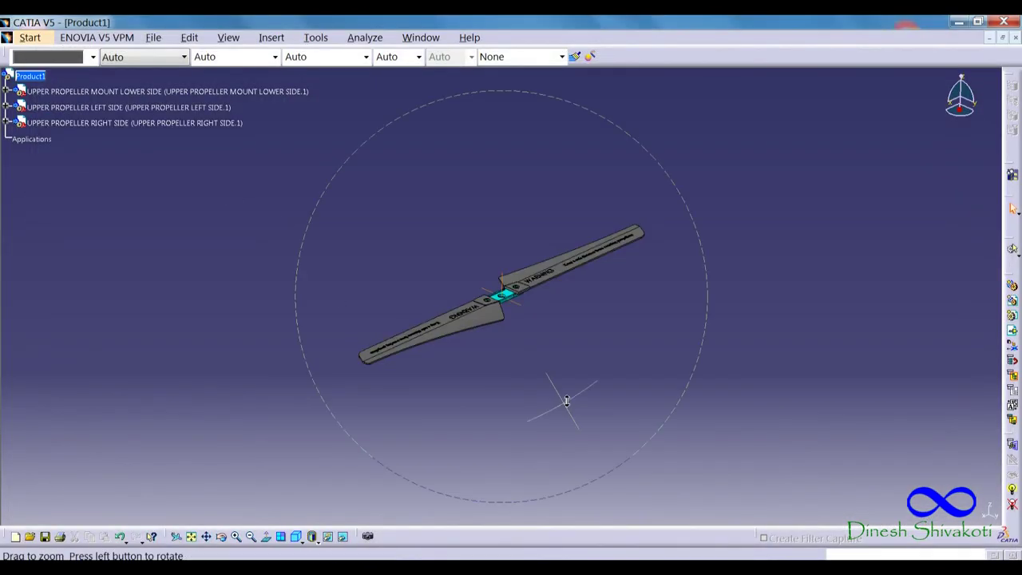
mouse_move(564, 404)
middle_mouse_down()
mouse_move(466, 322)
mouse_move(520, 394)
mouse_move(490, 438)
mouse_move(500, 352)
mouse_move(392, 346)
mouse_move(466, 347)
mouse_move(522, 314)
mouse_move(503, 336)
mouse_move(325, 257)
middle_mouse_up()
Step: Insert the UPPER PROPELLER MOUNT LEFT UP and MOUNT RIGHT UP parts into Product1
key("ctrl+y")
left_click(29, 75)
double_click(171, 164)
middle_click_drag(503, 328, 325, 242)
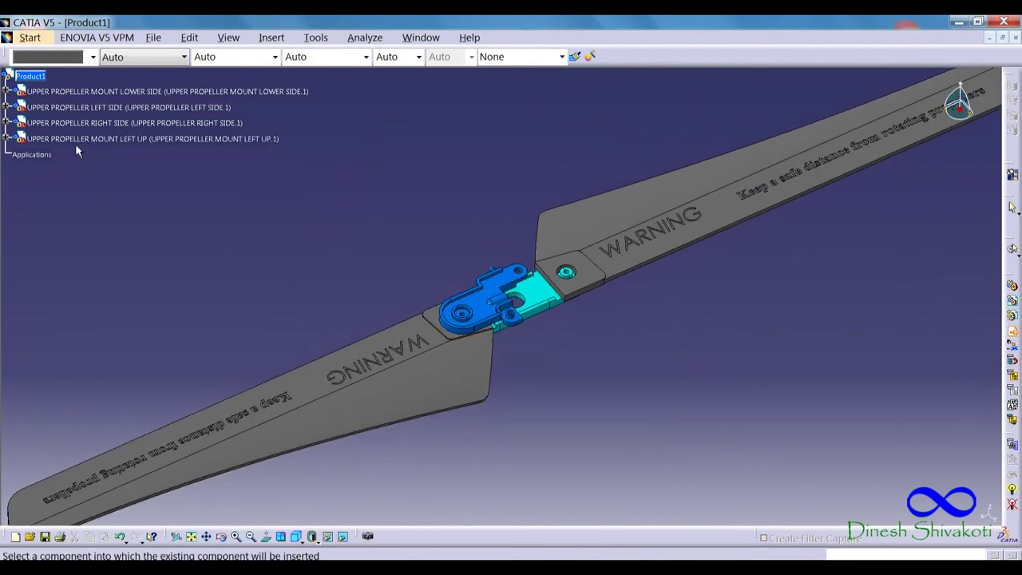
left_click(29, 76)
double_click(179, 162)
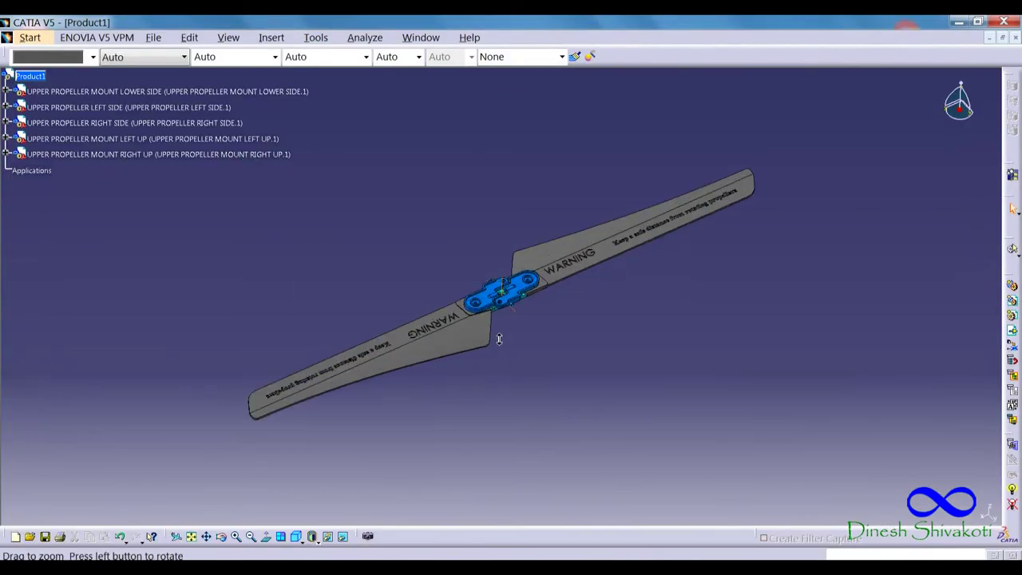
mouse_move(499, 340)
middle_mouse_down()
mouse_move(445, 159)
mouse_move(556, 351)
middle_mouse_up()
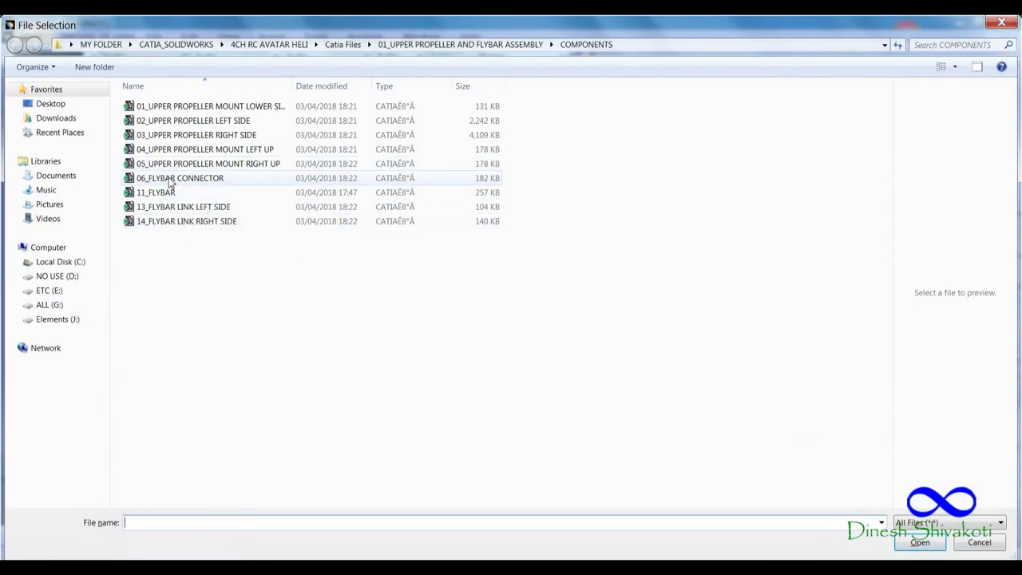
Step: Add the FLYBAR CONNECTOR and a screw from the SCREWS folder as SCREW_3
double_click(169, 182)
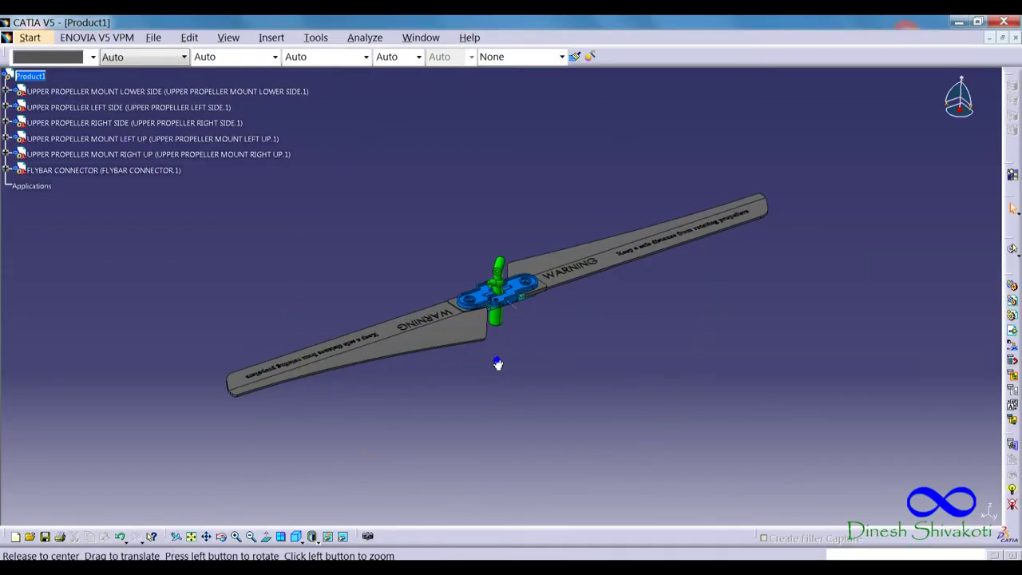
middle_click_drag(498, 364, 429, 337)
middle_click_drag(516, 356, 379, 339)
key("ctrl+e")
left_click(30, 76)
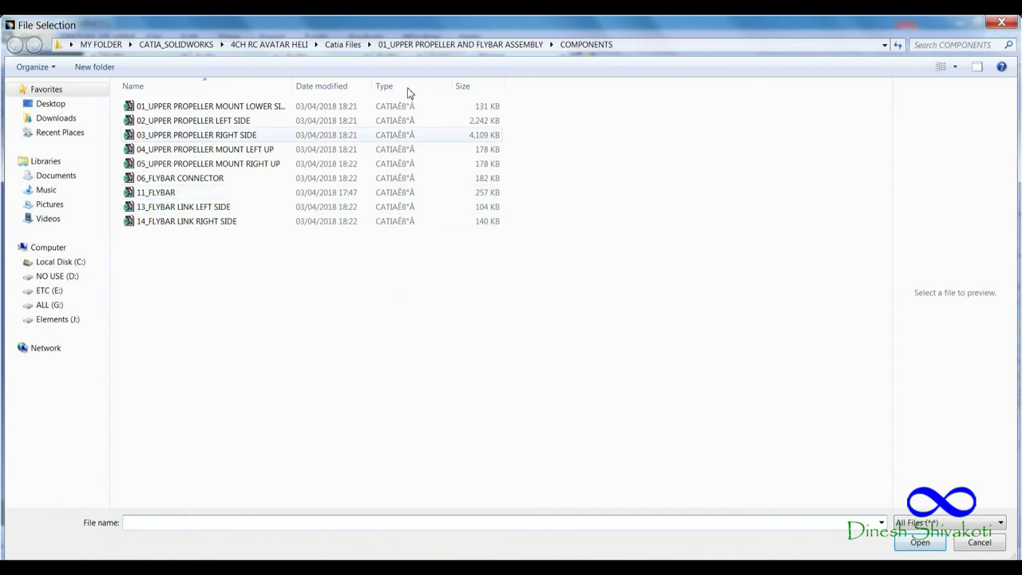
left_click(480, 45)
double_click(178, 144)
double_click(137, 106)
middle_click_drag(486, 378, 511, 342)
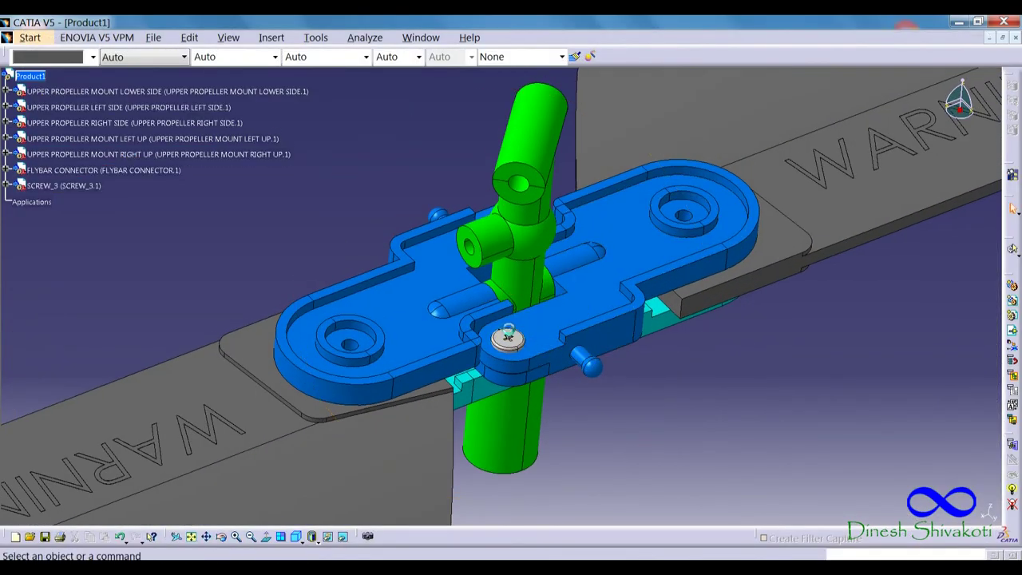
Step: Insert two screw placements from SCREWS as SCREW_4 and SCREW_5 (09_SCREW PLACEMENT_5)
left_click(272, 37)
left_click(344, 119)
left_click(30, 76)
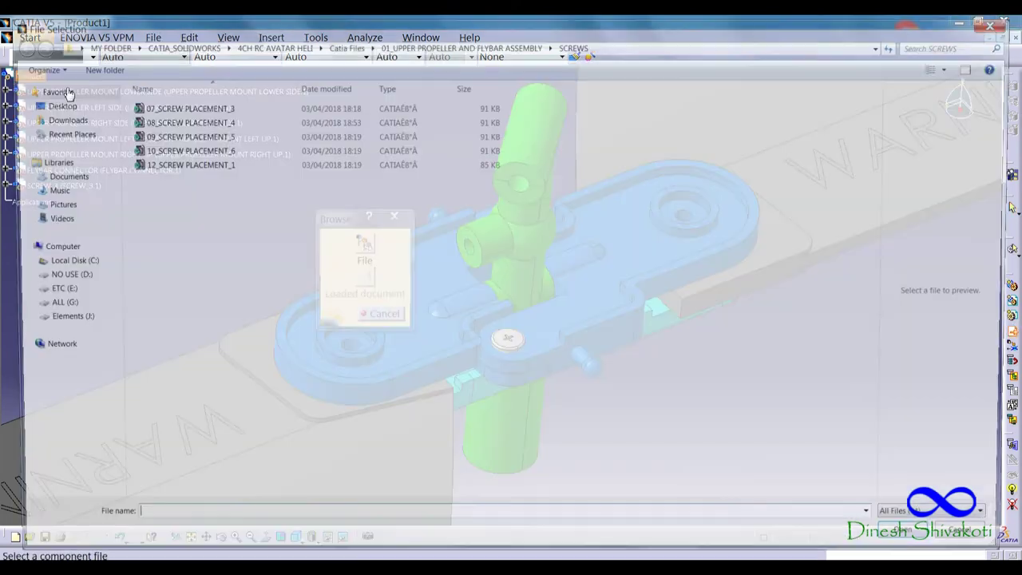
double_click(137, 126)
mouse_move(507, 418)
middle_mouse_down()
mouse_move(474, 388)
mouse_move(548, 402)
mouse_move(480, 415)
mouse_move(343, 381)
middle_mouse_up()
left_click(272, 37)
left_click(343, 118)
left_click(29, 76)
double_click(183, 135)
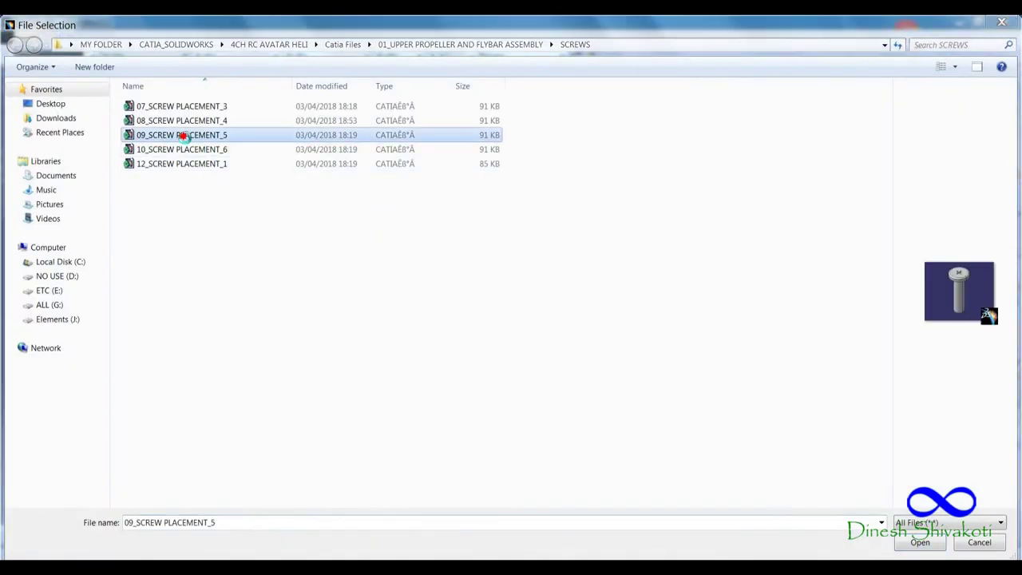
mouse_move(559, 316)
middle_mouse_down()
mouse_move(485, 322)
mouse_move(468, 413)
mouse_move(376, 277)
middle_mouse_up()
Step: Insert another screw placement into Product1 as SCREW_6
left_click(271, 38)
left_click(343, 118)
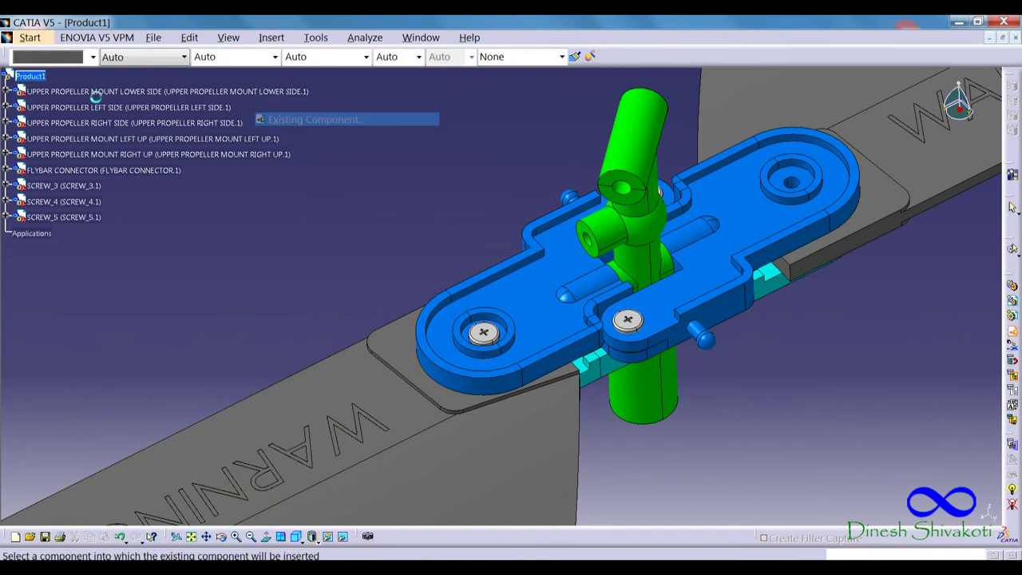
left_click(29, 76)
double_click(175, 149)
middle_click_drag(527, 352, 527, 324)
Step: Insert the FLYBAR part from the COMPONENTS folder into Product1
left_click(271, 37)
left_click(335, 119)
left_click(30, 76)
left_click(468, 44)
double_click(160, 119)
double_click(160, 194)
mouse_move(313, 276)
middle_mouse_down()
mouse_move(491, 368)
mouse_move(321, 298)
middle_mouse_up()
Step: Insert 12_SCREW PLACEMENT_1 from the SCREWS folder as SCREW_1
middle_click_drag(447, 263, 470, 221)
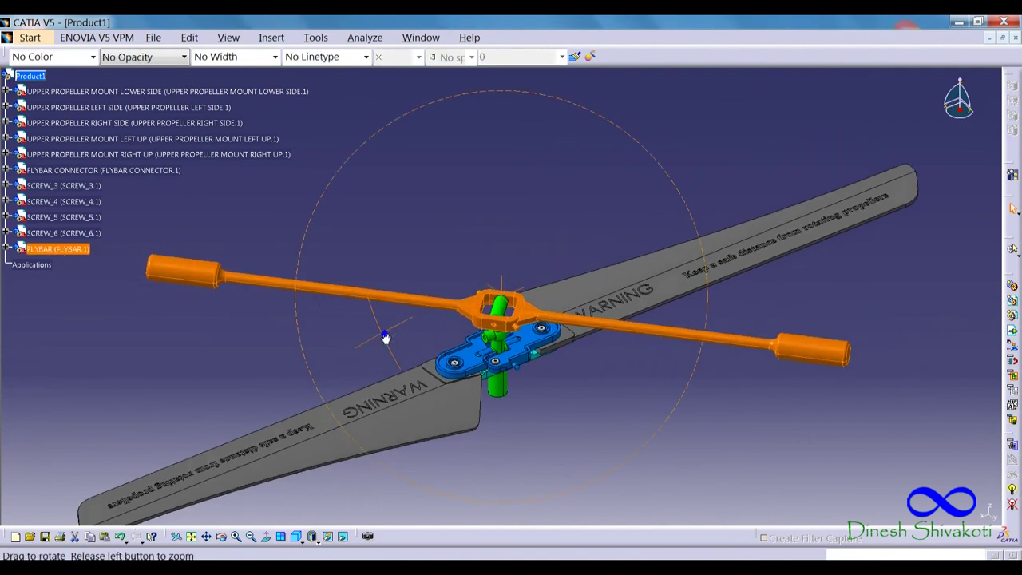
left_click(272, 38)
left_click(319, 117)
left_click(33, 77)
left_click(461, 44)
double_click(151, 134)
double_click(162, 164)
middle_click_drag(555, 424, 555, 366)
mouse_move(551, 312)
middle_mouse_down()
mouse_move(541, 375)
mouse_move(603, 308)
middle_mouse_up()
Step: Insert the FLYBAR LINK LEFT SIDE part from COMPONENTS into Product1
left_click(272, 37)
left_click(319, 117)
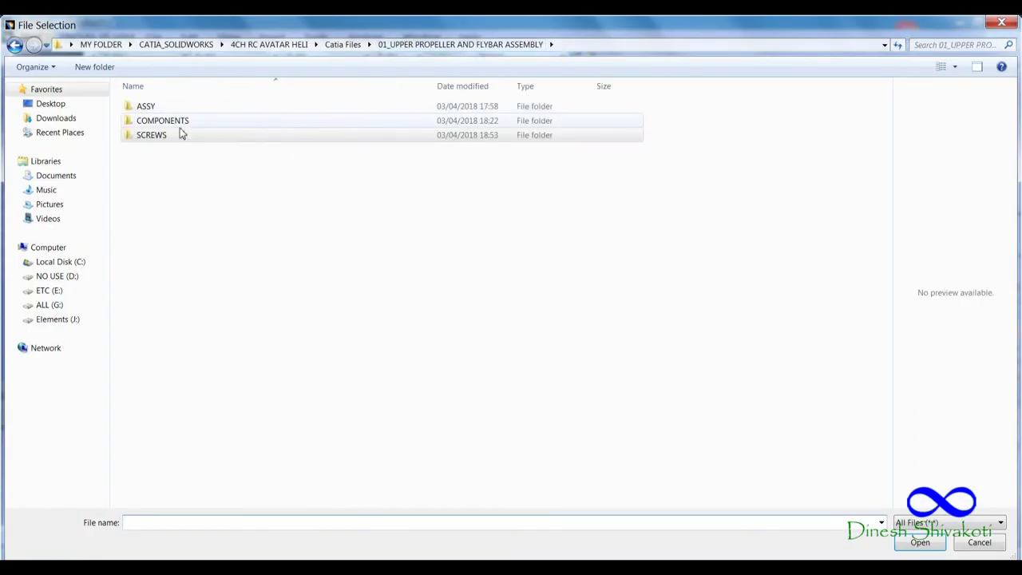
double_click(162, 121)
double_click(165, 206)
mouse_move(479, 319)
middle_mouse_down()
mouse_move(494, 391)
mouse_move(450, 381)
middle_mouse_up()
Step: Insert FLYBAR LINK RIGHT SIDE and check the rotor in the four-pane Multi-View
left_click(271, 37)
left_click(320, 117)
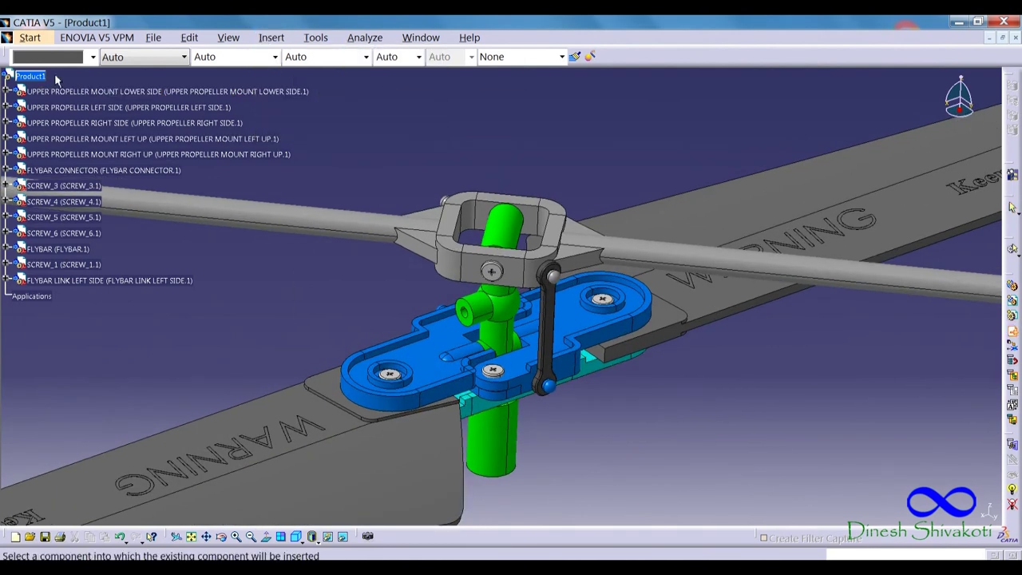
left_click(36, 76)
double_click(183, 221)
mouse_move(500, 381)
middle_mouse_down()
mouse_move(539, 349)
mouse_move(379, 509)
middle_mouse_up()
middle_click_drag(296, 537, 297, 521)
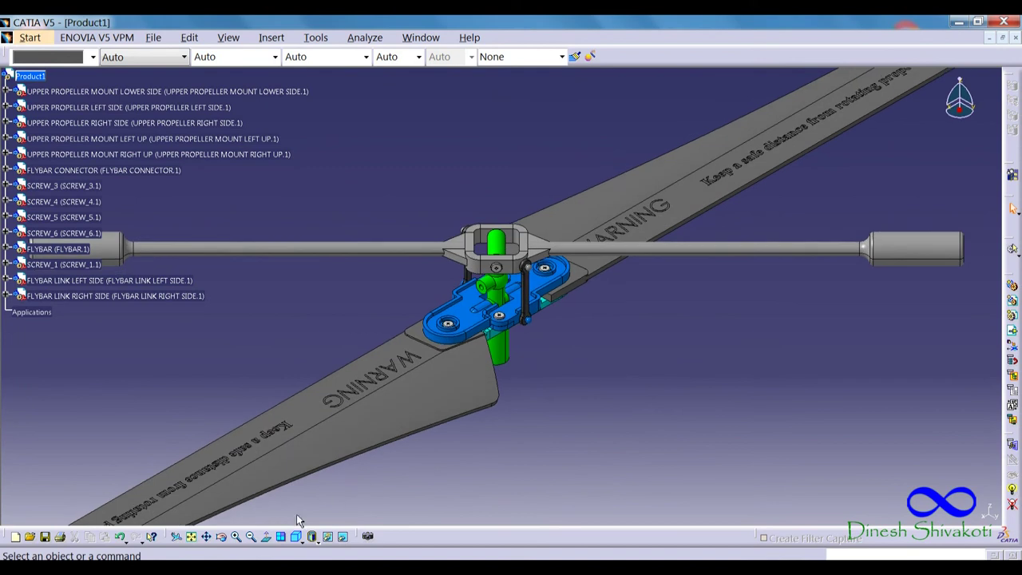
left_click(284, 539)
mouse_move(286, 411)
middle_mouse_down()
mouse_move(327, 231)
mouse_move(379, 253)
mouse_move(292, 186)
middle_mouse_up()
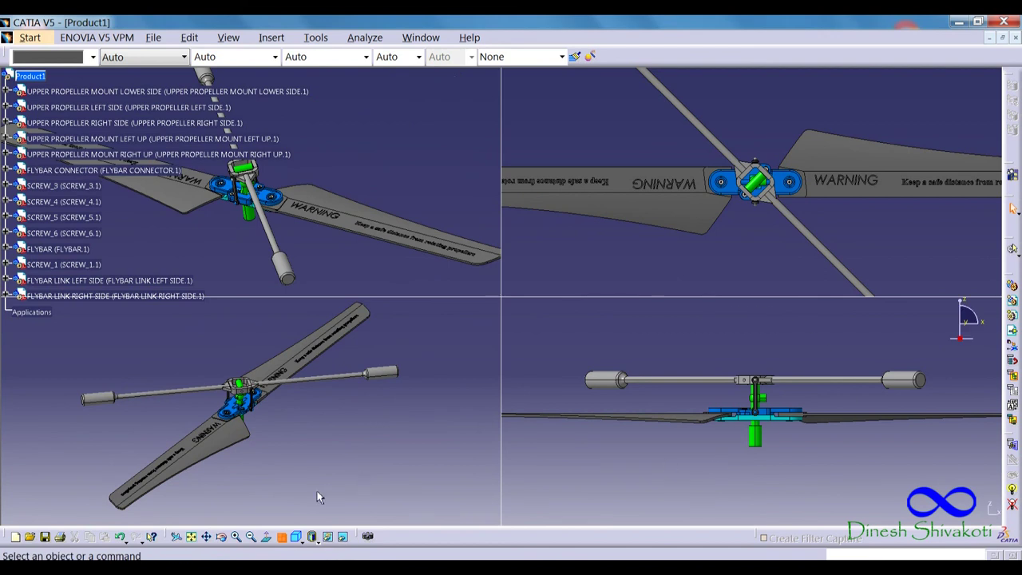
Step: Save the assembly as 01_UPPER PROPELLER AND FLYBAR ASSEMBLY.CATProduct in the ASSY folder
left_click(281, 537)
mouse_move(335, 406)
middle_mouse_down()
mouse_move(518, 293)
mouse_move(529, 320)
mouse_move(493, 270)
middle_mouse_up()
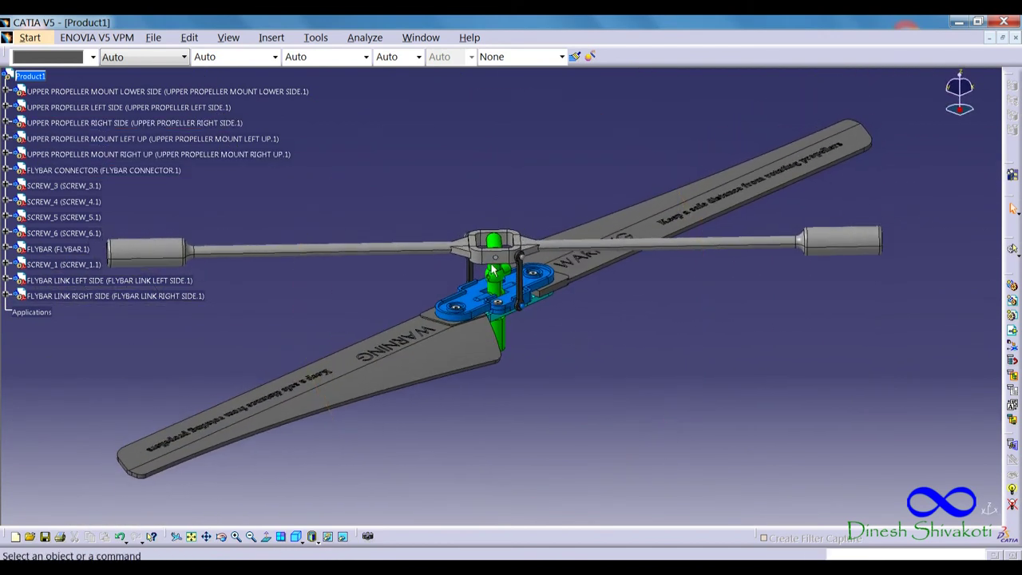
left_click(153, 38)
left_click(183, 126)
double_click(177, 106)
type("01_UPPER PROPELLER AND FLYBAR ASSEMBLY")
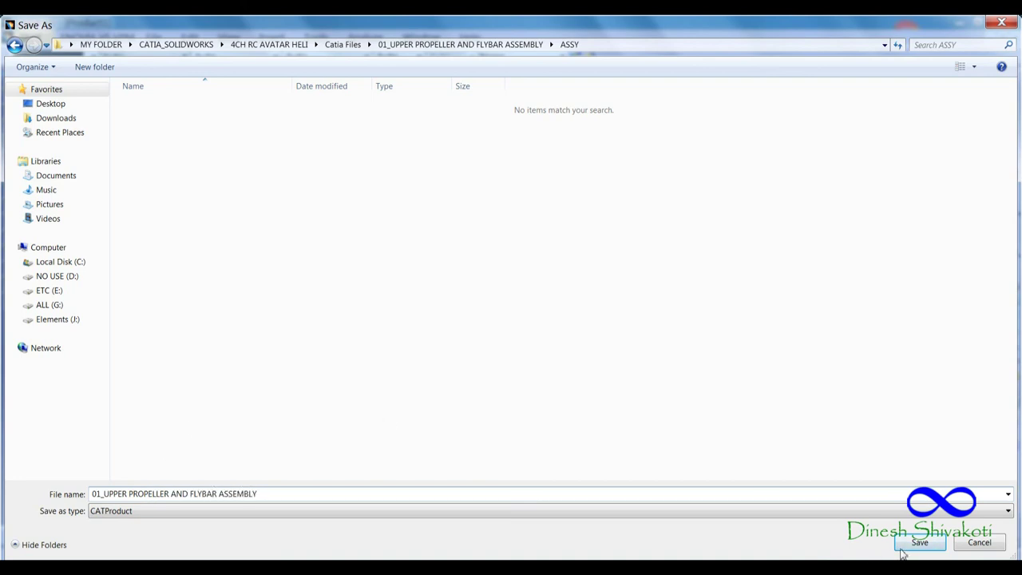
left_click(920, 542)
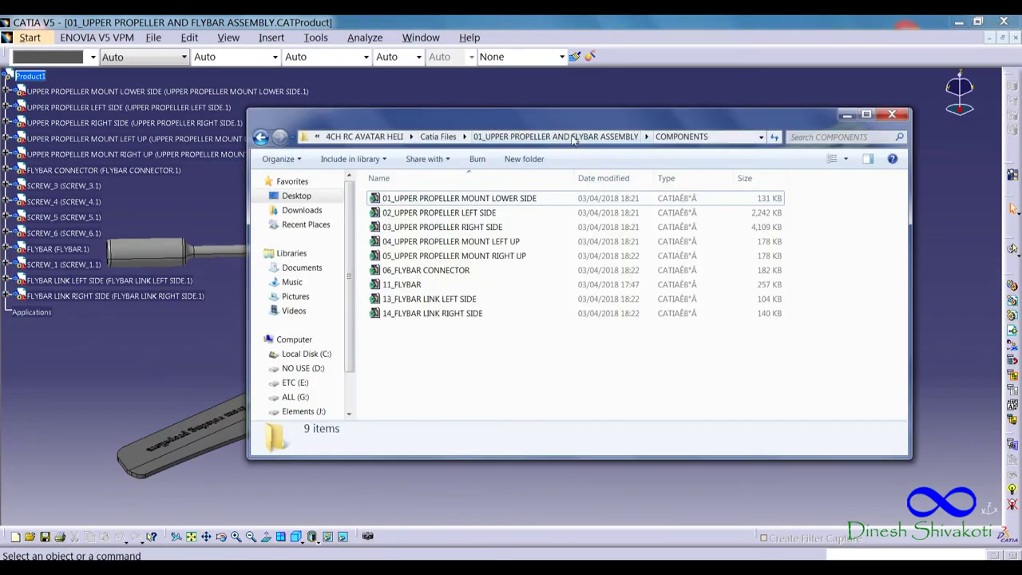
Step: Confirm the saved file in the ASSY folder, close the file browser, and review the assembly
double_click(391, 199)
right_click(552, 236)
left_click(410, 281)
mouse_move(372, 387)
middle_mouse_down()
mouse_move(425, 316)
mouse_move(404, 320)
middle_mouse_up()
left_click(6, 182)
scroll(310, 237, "up", 2)
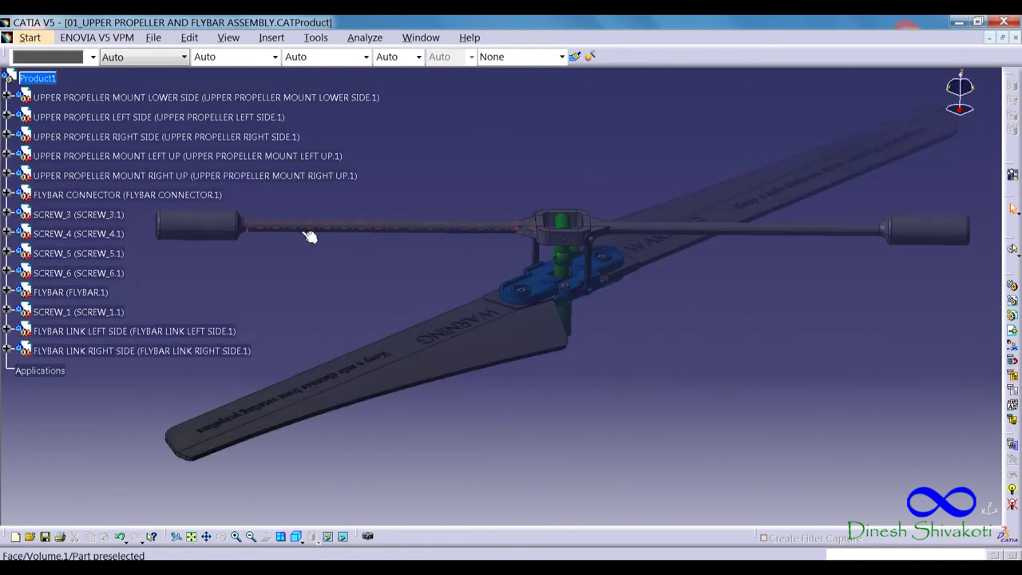
left_click(7, 266)
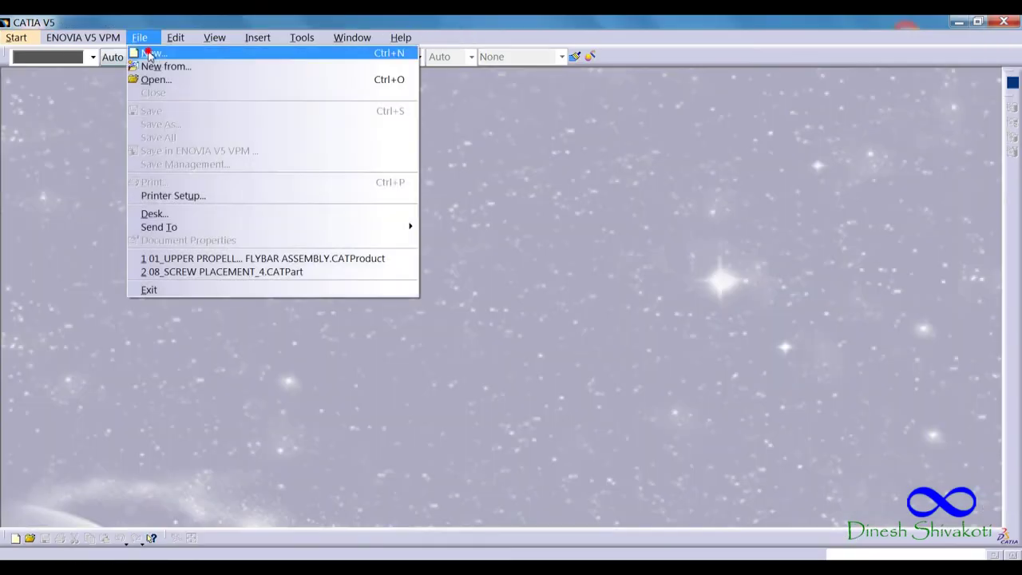
Step: Create a new product and insert LOWER PROPELLER MOUNT LOWER from 02_LOWER PROPELLER ASSEMBLY
left_click(142, 51)
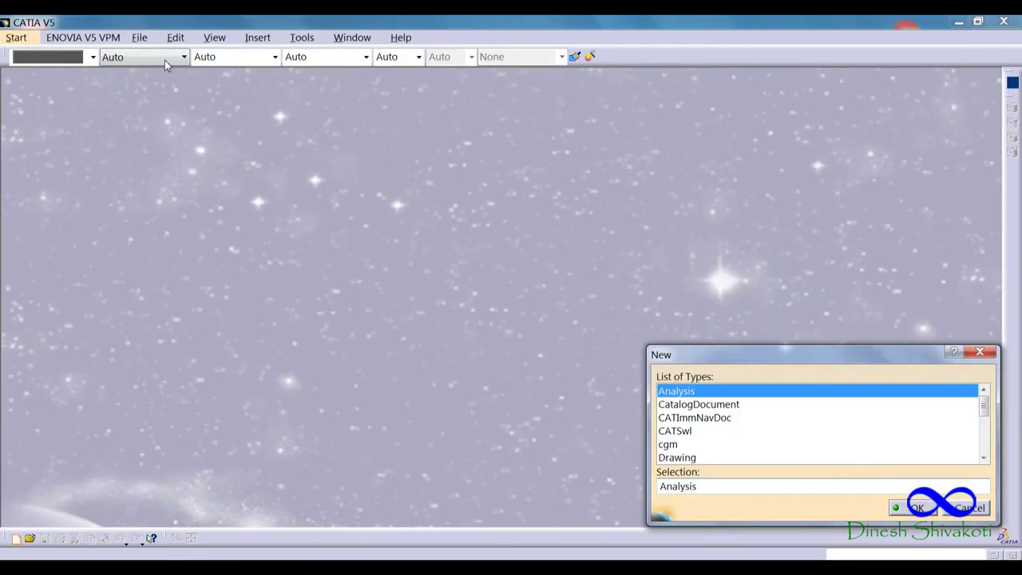
left_click(901, 510)
left_click(257, 38)
left_click(315, 119)
left_click(11, 76)
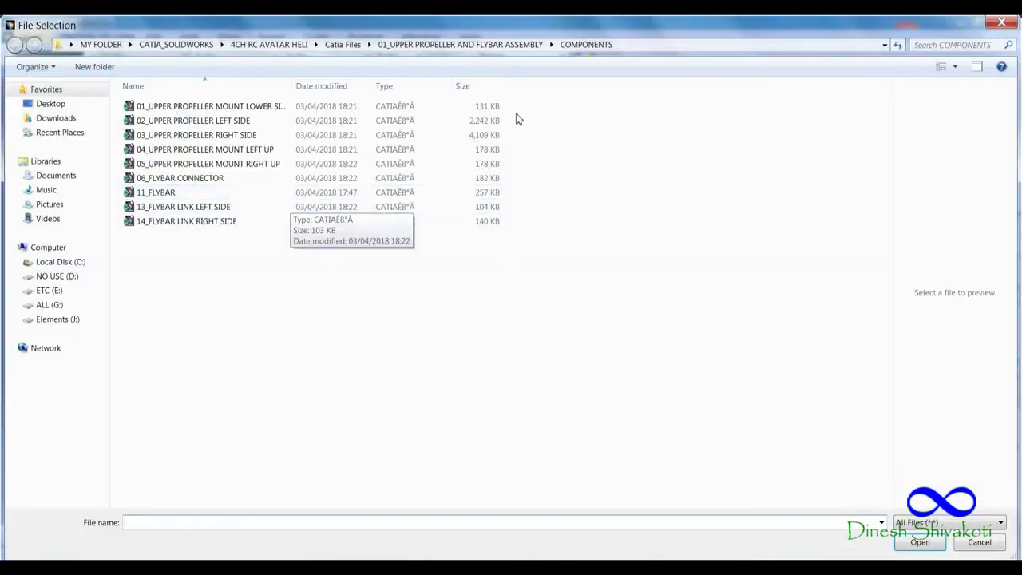
left_click(341, 45)
double_click(199, 121)
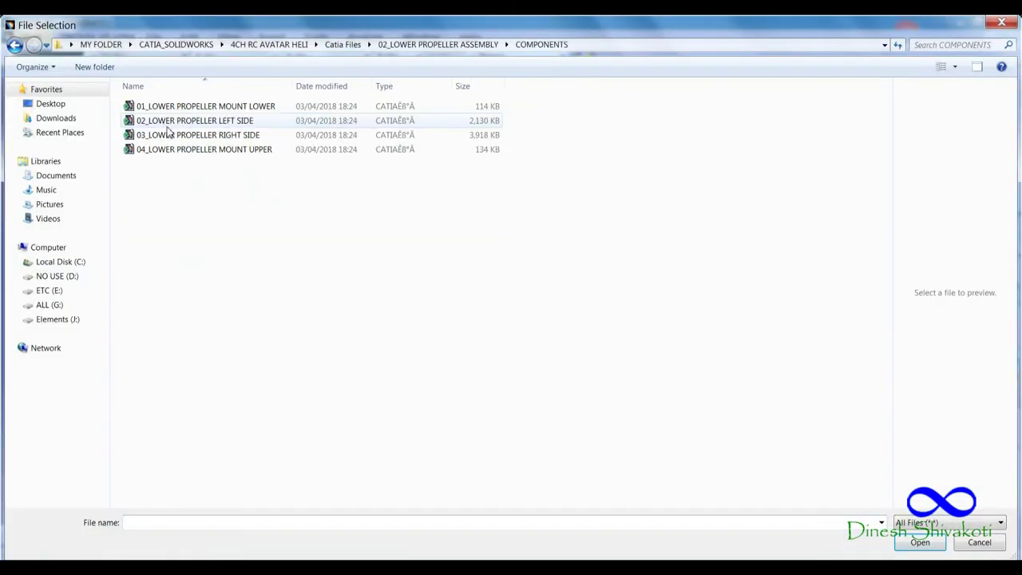
double_click(180, 112)
middle_click_drag(443, 347, 569, 387)
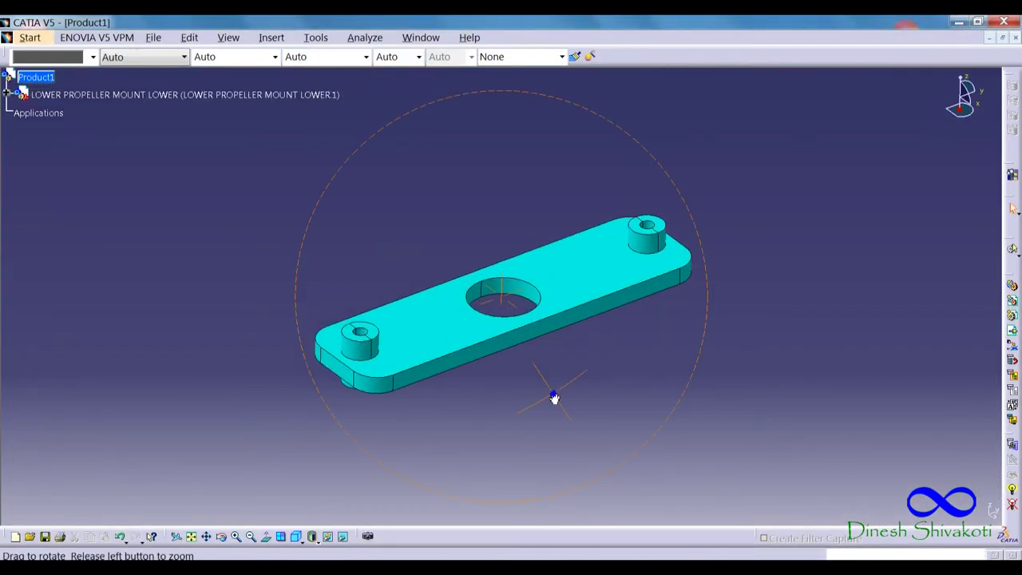
Step: Insert the LOWER PROPELLER LEFT SIDE and 03_LOWER PROPELLER RIGHT SIDE blades into Product1
left_click(271, 38)
left_click(319, 118)
left_click(36, 77)
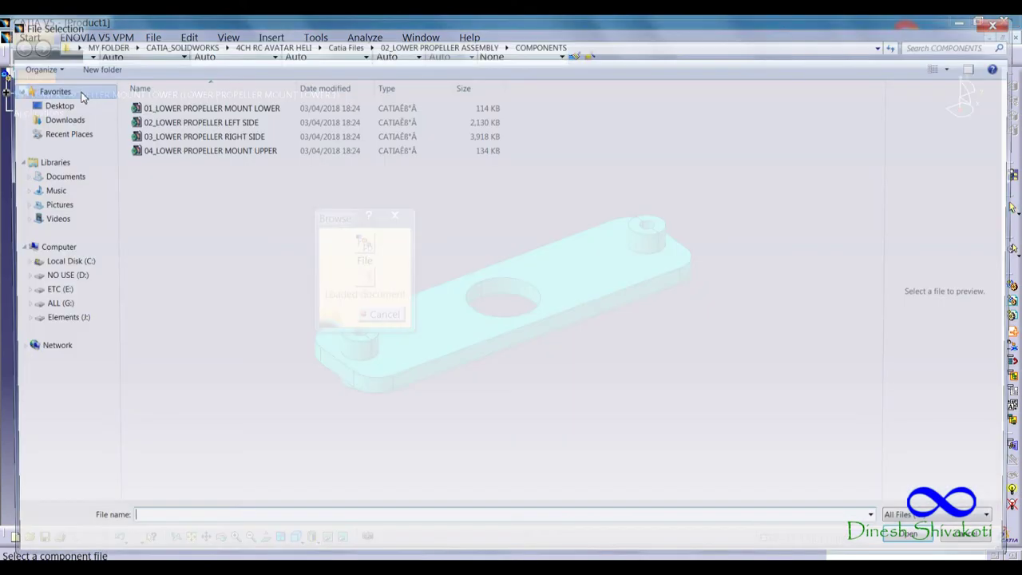
double_click(149, 121)
middle_click_drag(417, 381, 527, 373)
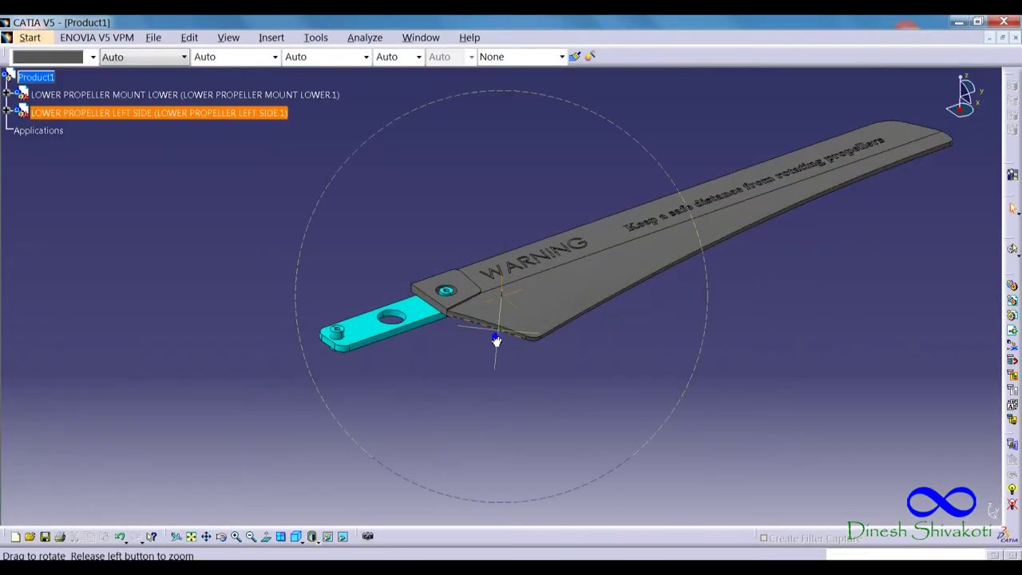
left_click(272, 38)
left_click(320, 118)
left_click(36, 76)
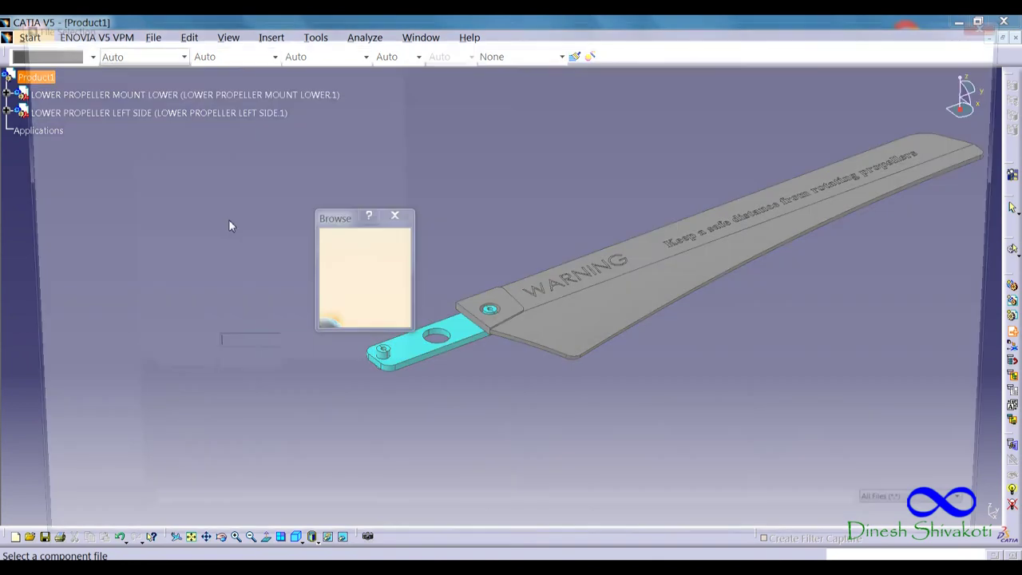
double_click(171, 139)
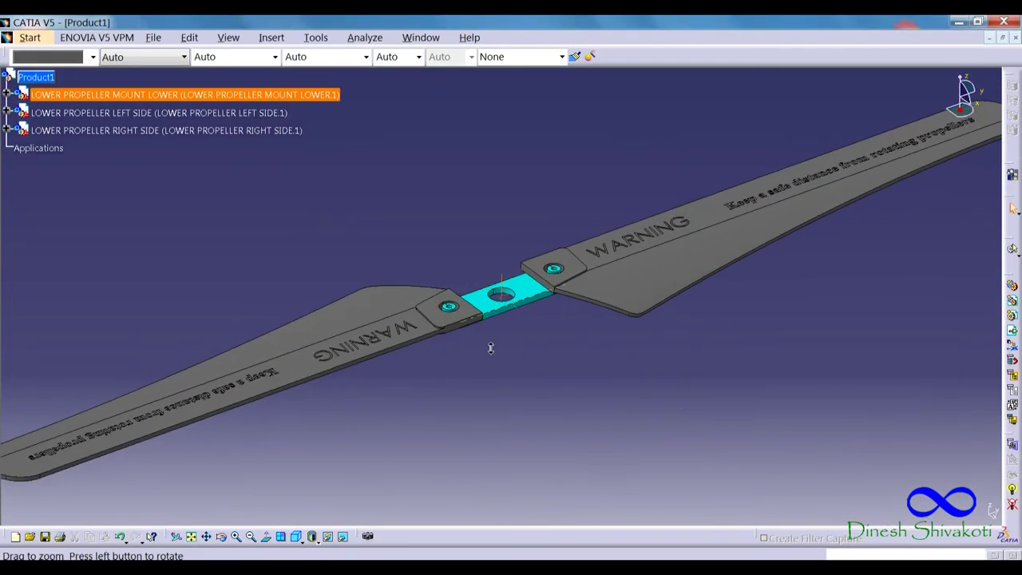
left_click(271, 38)
left_click(296, 120)
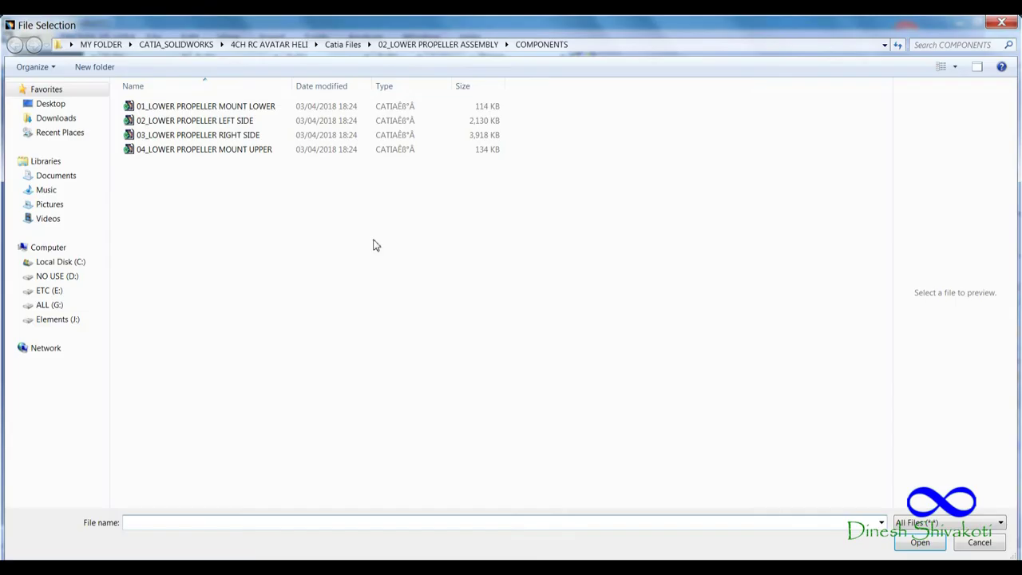
Step: Insert the lower propeller upper mount and SCREW PLACEMENT_7 as SCREW_7
double_click(198, 151)
mouse_move(568, 367)
middle_mouse_down()
mouse_move(552, 185)
mouse_move(206, 189)
middle_mouse_up()
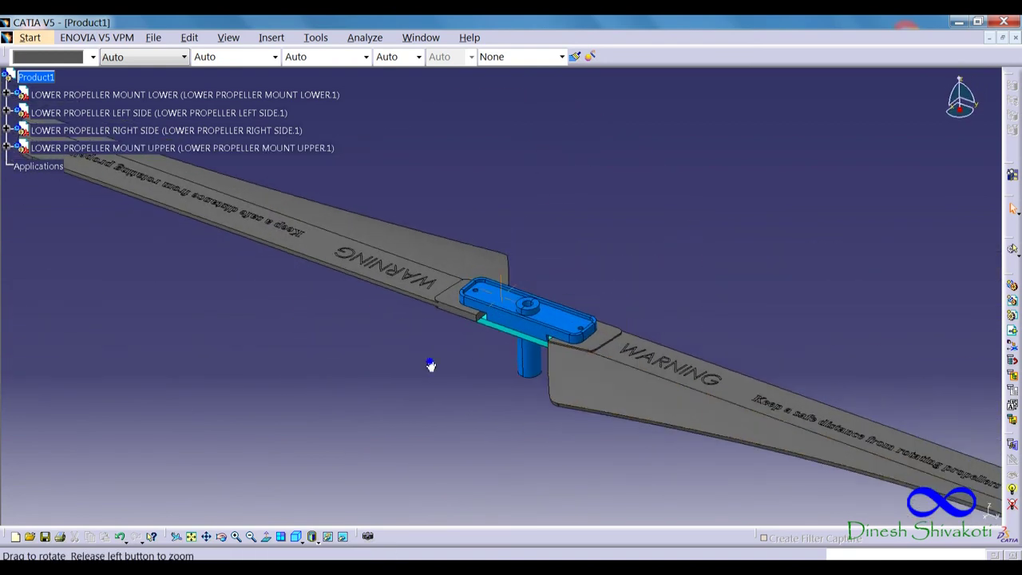
left_click(271, 38)
left_click(296, 118)
left_click(36, 77)
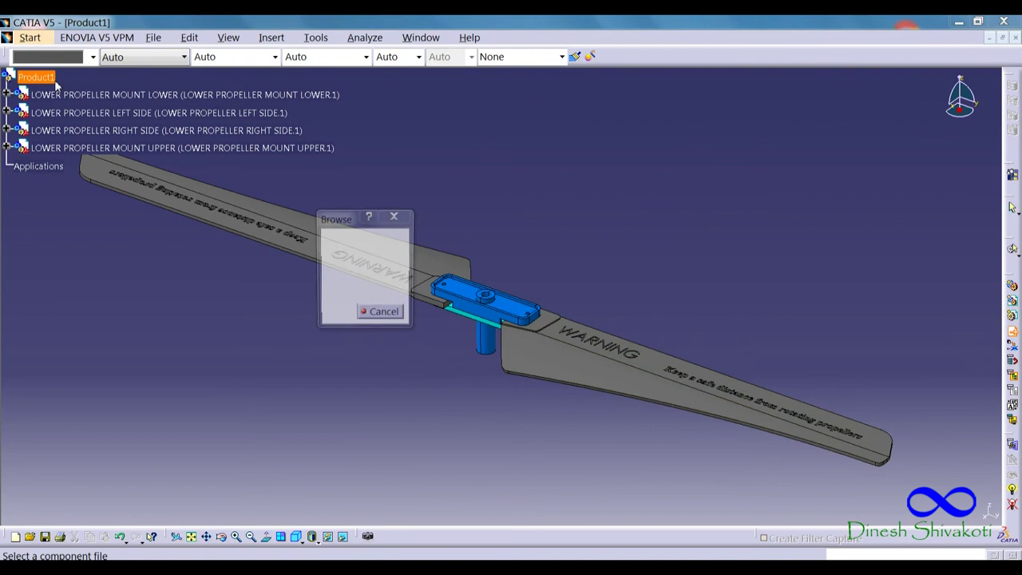
left_click(456, 44)
double_click(176, 106)
mouse_move(267, 179)
middle_mouse_down("ctrl")
mouse_move(410, 388)
mouse_move(635, 391)
mouse_move(631, 447)
middle_mouse_up("ctrl")
Step: Insert SCREW PLACEMENT_8 as SCREW_8 and view the mount from below
left_click(272, 38)
left_click(297, 118)
left_click(36, 77)
left_click(186, 121)
double_click(187, 121)
mouse_move(627, 357)
middle_mouse_down("ctrl")
mouse_move(521, 292)
mouse_move(543, 383)
mouse_move(417, 346)
mouse_move(426, 359)
middle_mouse_up("ctrl")
left_click(298, 543)
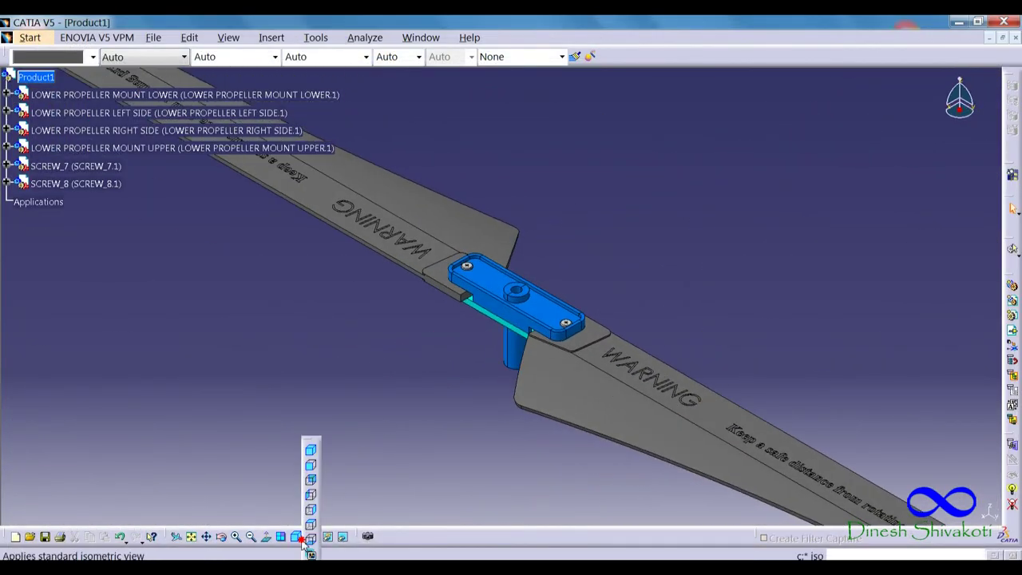
middle_click_drag(405, 412, 417, 405)
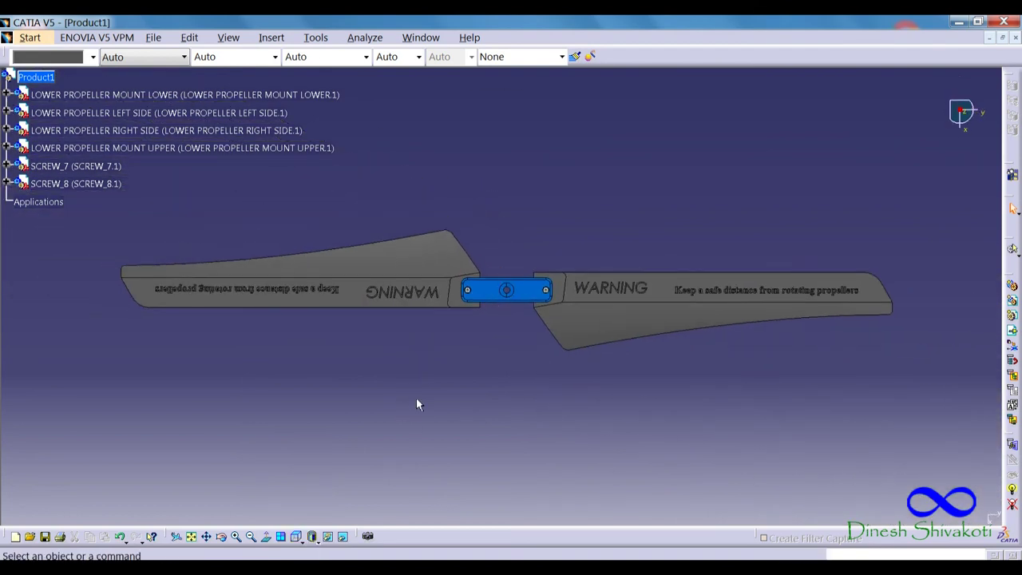
Step: Save the assembly as 02_LOWER PROPELLER ASSEMBLY.CATProduct
left_click(154, 38)
left_click(172, 121)
left_click(343, 45)
double_click(213, 123)
type("02_LOWER PROPELLER ASSEMBLY")
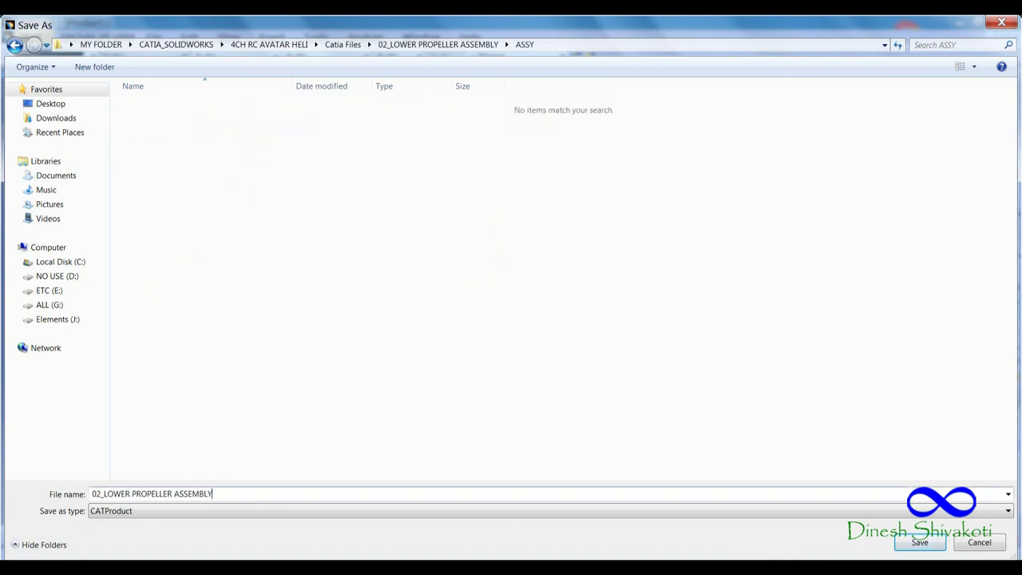
left_click(918, 543)
middle_click_drag(495, 319, 423, 393)
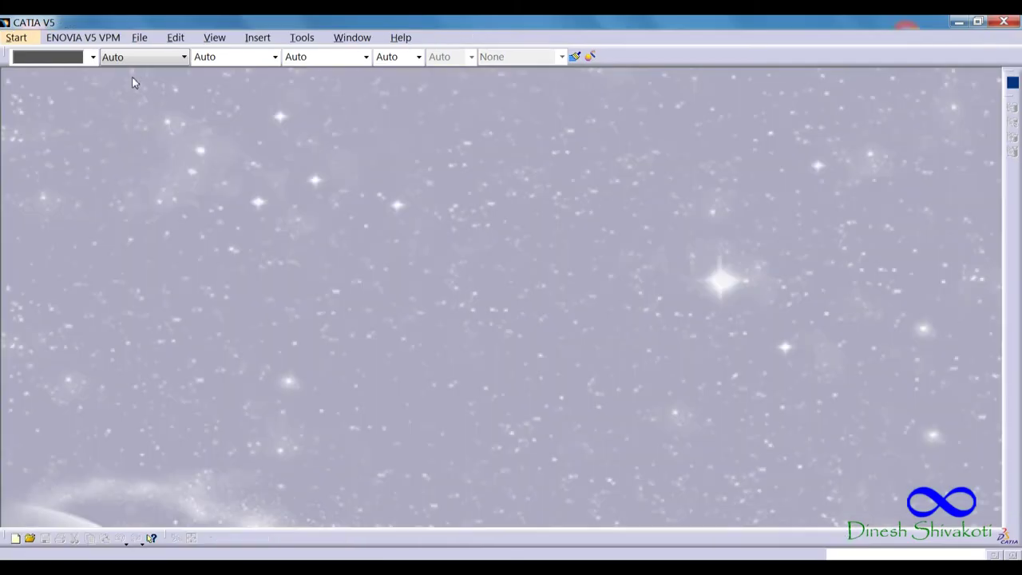
Step: Create a new Product and insert the base and landing gear part from 03_BASE AND MOTHERBOARD ASSEMBLY
left_click(139, 38)
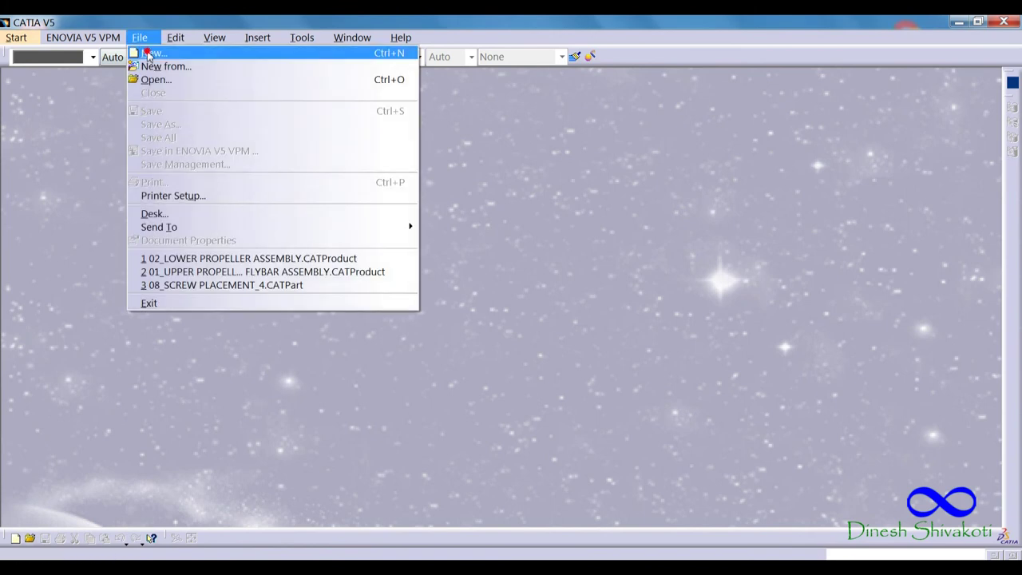
left_click(153, 51)
left_click(917, 508)
left_click(258, 38)
left_click(303, 118)
left_click(59, 87)
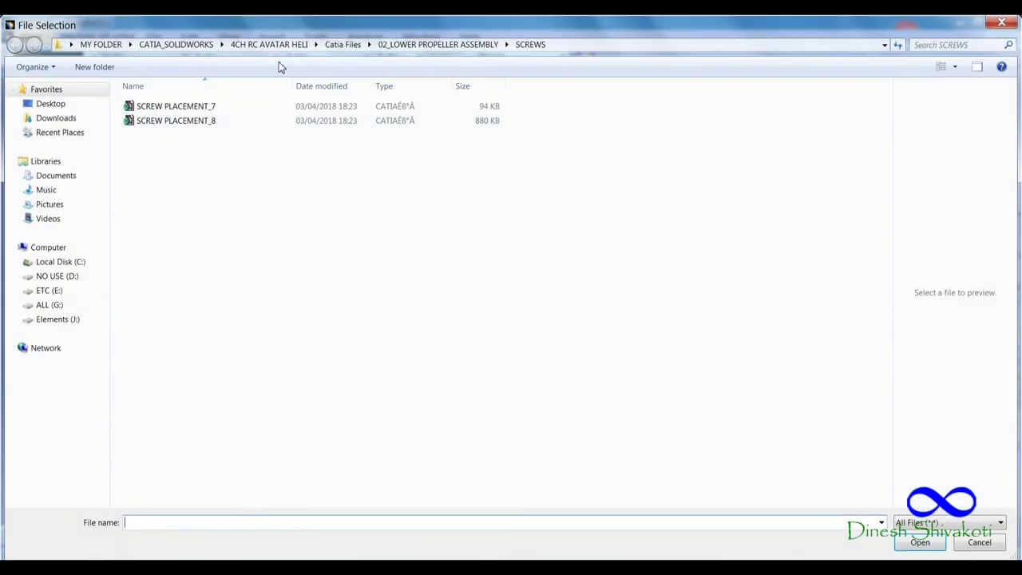
left_click(343, 44)
double_click(205, 134)
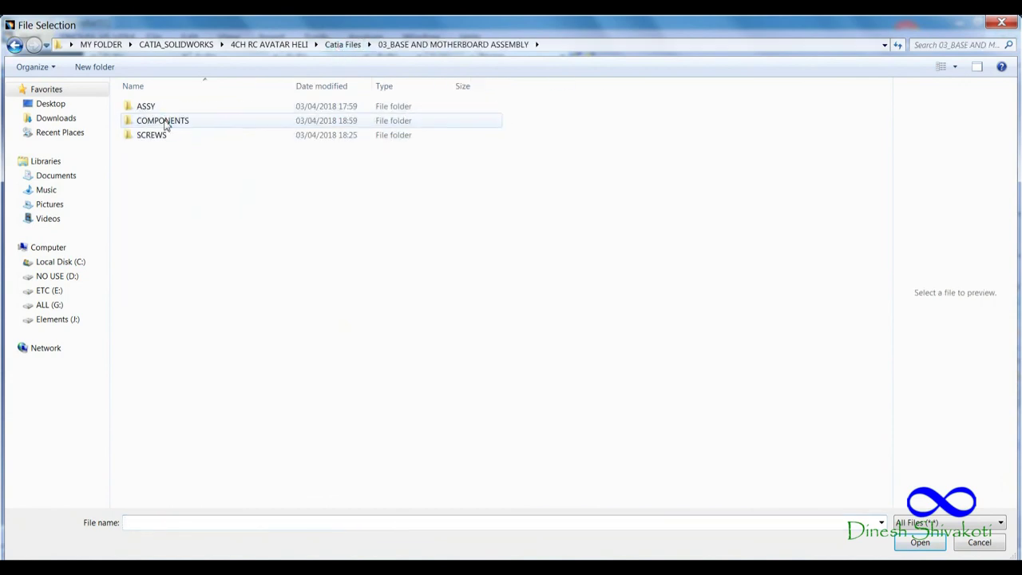
double_click(163, 110)
mouse_move(418, 372)
middle_mouse_down()
mouse_move(410, 361)
mouse_move(486, 312)
mouse_move(392, 274)
middle_mouse_up()
Step: Insert 02_MOTHERBOARD and 03_BATTERY as existing components under Product1
left_click(272, 38)
left_click(311, 116)
left_click(36, 77)
double_click(191, 133)
mouse_move(312, 206)
middle_mouse_down()
mouse_move(547, 402)
mouse_move(410, 342)
mouse_move(497, 341)
mouse_move(468, 422)
mouse_move(534, 383)
mouse_move(484, 327)
mouse_move(516, 410)
mouse_move(468, 313)
mouse_move(491, 313)
mouse_move(516, 384)
mouse_move(495, 354)
middle_mouse_up()
left_click(271, 37)
left_click(311, 116)
left_click(36, 77)
double_click(151, 133)
Step: Add screw placements SCREW_25 and SCREW_26 to the assembly
left_click(271, 38)
left_click(316, 91)
left_click(80, 94)
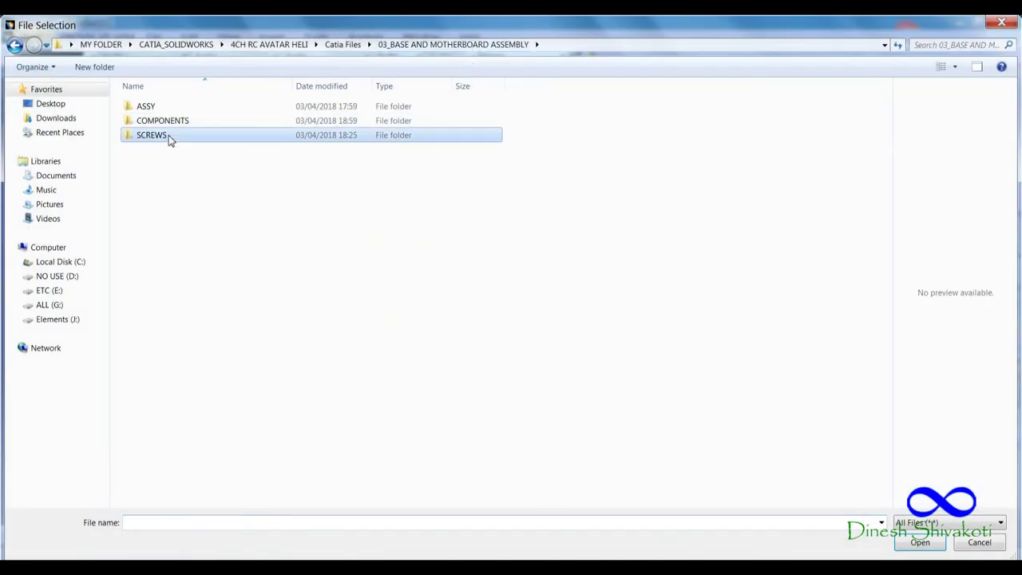
double_click(194, 109)
mouse_move(423, 381)
middle_mouse_down()
mouse_move(526, 293)
mouse_move(468, 289)
middle_mouse_up()
left_click(271, 37)
left_click(344, 119)
left_click(218, 122)
double_click(218, 122)
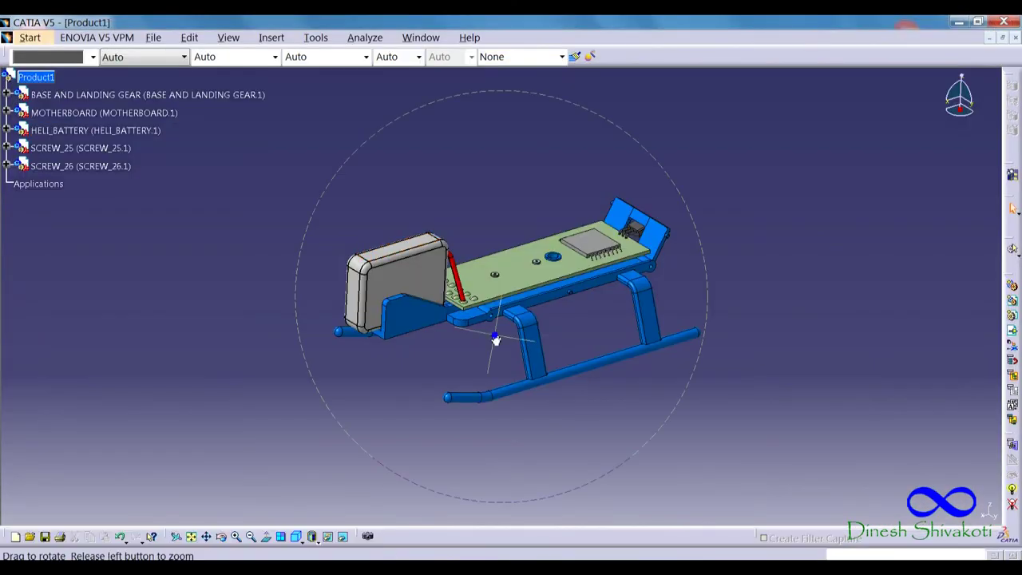
mouse_move(481, 274)
middle_mouse_down()
mouse_move(522, 367)
mouse_move(494, 399)
middle_mouse_up()
Step: Begin saving the assembly under a new name, browsing up to the Catia Files folder
left_click(153, 38)
left_click(173, 123)
left_click(343, 44)
Step: Save as 03_BASE AND MOTHERBOARD ASSEMBLY.CATProduct, check it in isometric and multi-view, then start a new document
double_click(179, 133)
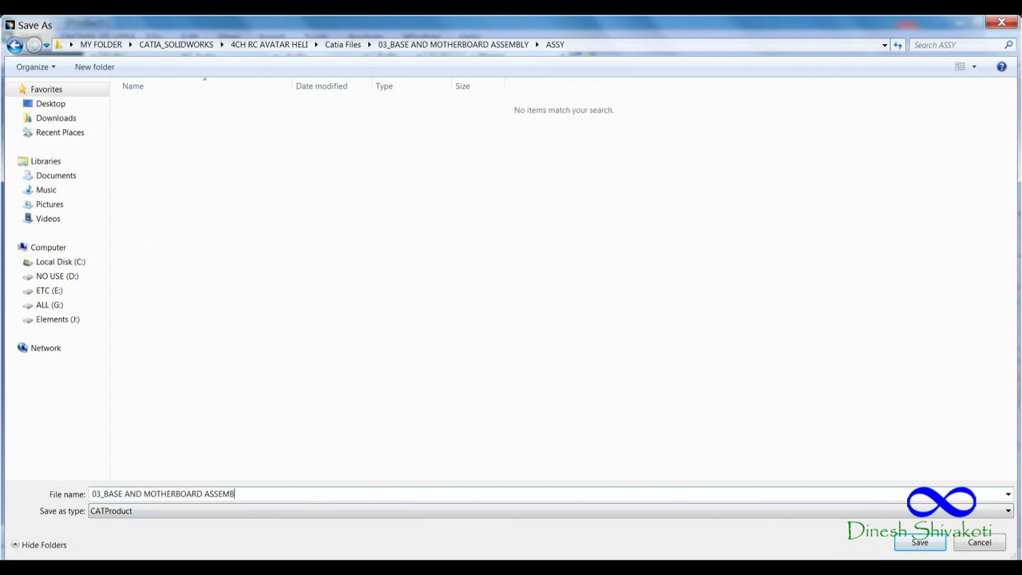
left_click(920, 542)
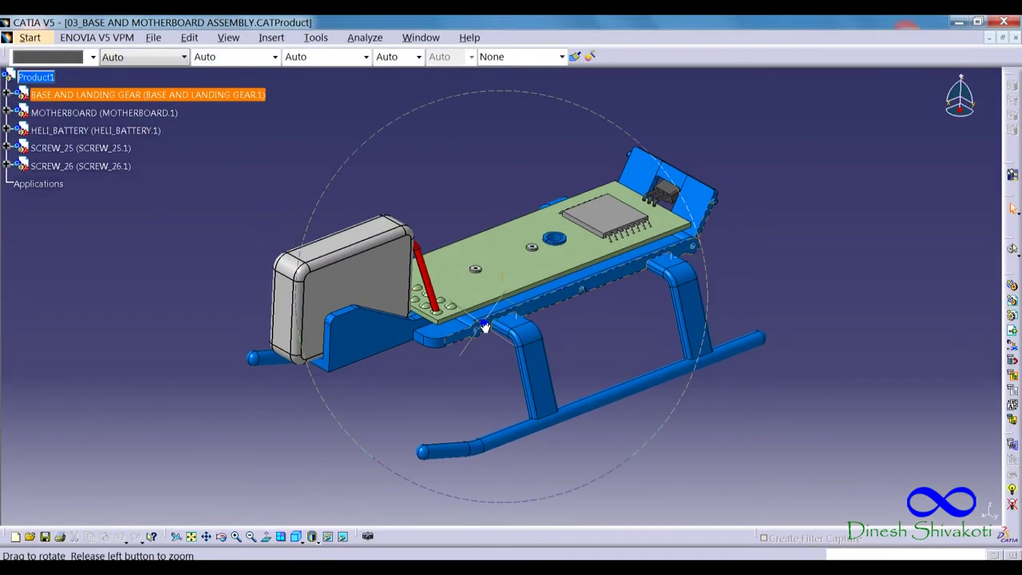
left_click(280, 536)
left_click(280, 536)
left_click(280, 536)
mouse_move(495, 399)
middle_mouse_down()
mouse_move(462, 350)
mouse_move(511, 359)
middle_mouse_up()
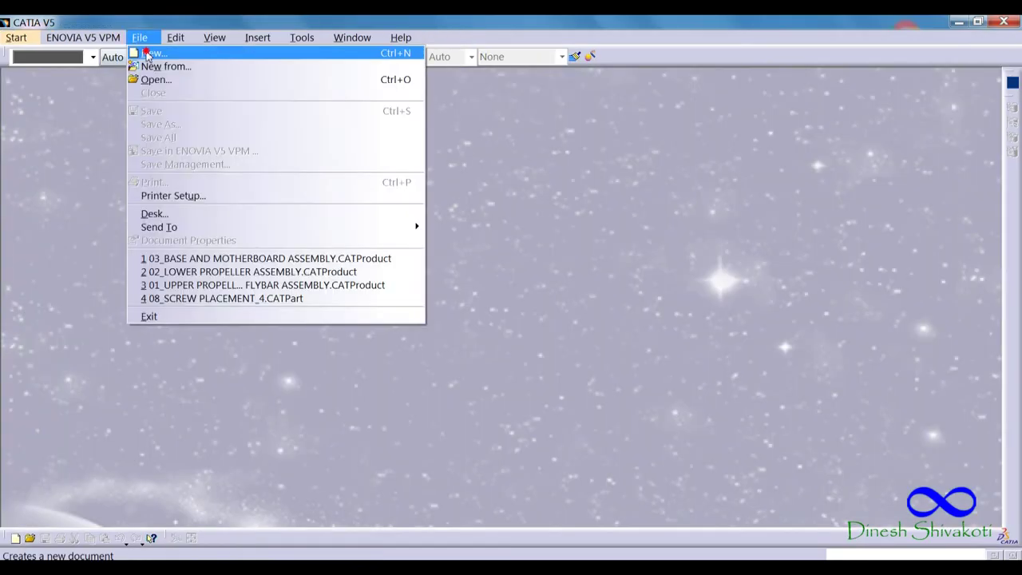
left_click(159, 57)
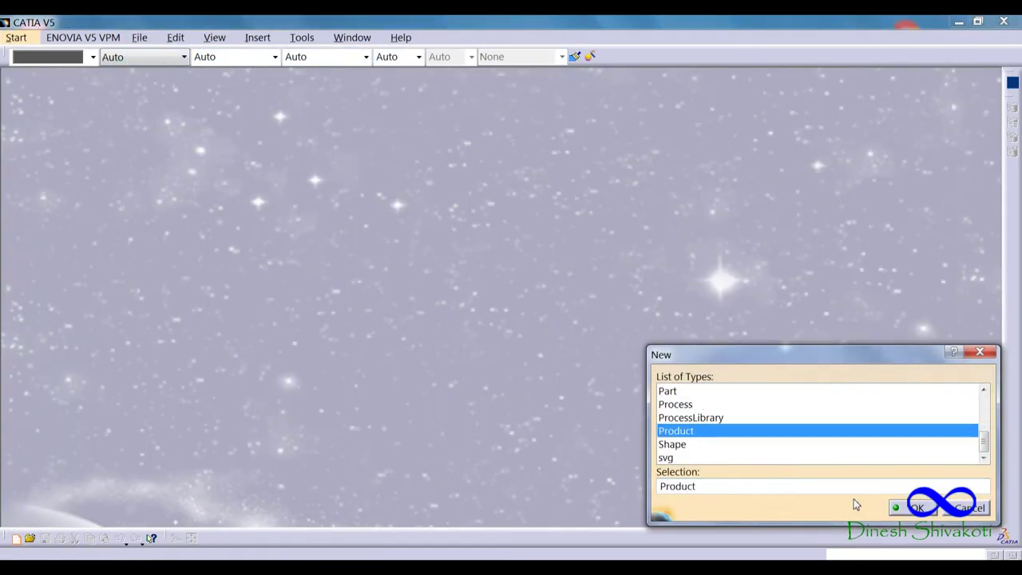
Step: Create a new Product and insert the tail rod from the 04_TAIL ASSEMBLY folder
left_click(915, 508)
left_click(272, 37)
left_click(288, 119)
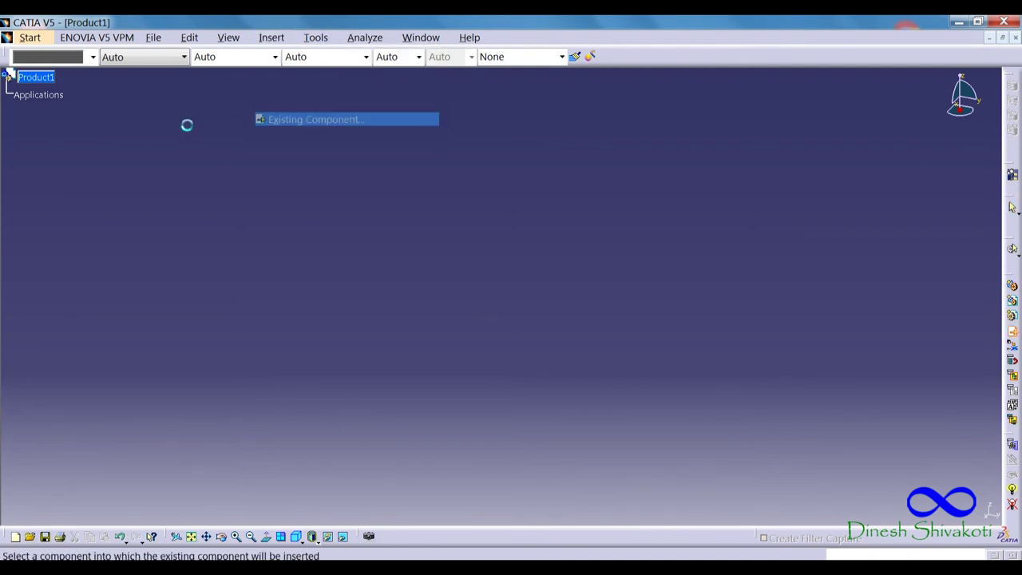
left_click(36, 77)
left_click(343, 44)
double_click(172, 149)
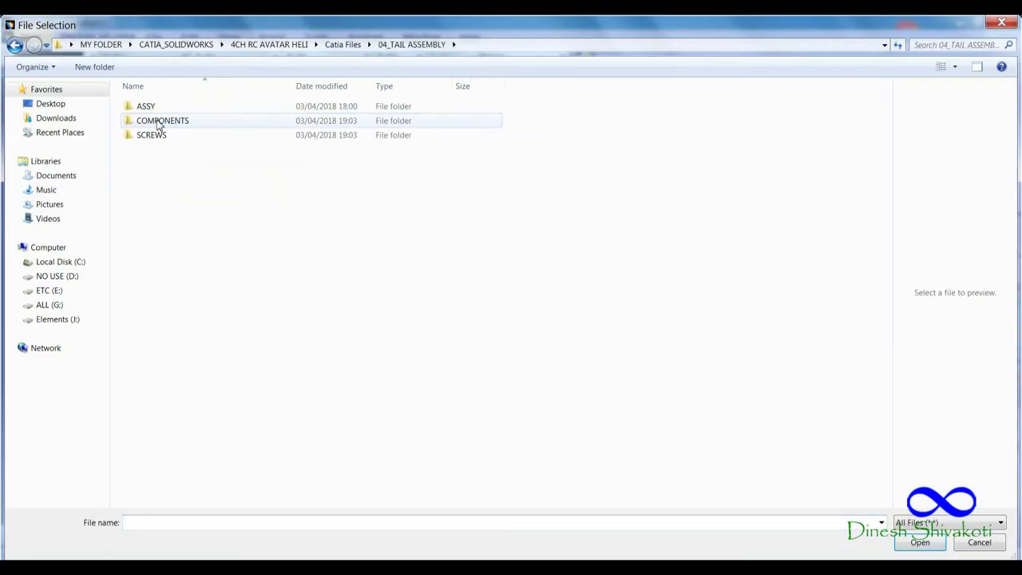
double_click(165, 110)
Step: Add the tail rotor mount and 03_TAIL ROTOR MOTOR to Product1
left_click(272, 37)
left_click(287, 119)
left_click(36, 77)
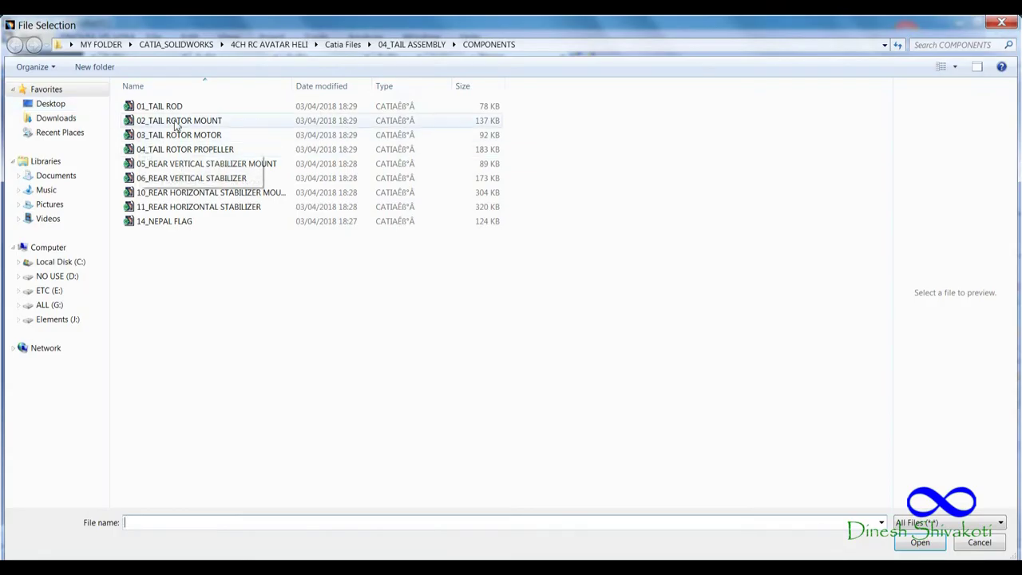
double_click(178, 120)
left_click(271, 38)
left_click(288, 119)
left_click(36, 77)
left_click(184, 135)
double_click(186, 136)
mouse_move(604, 280)
middle_mouse_down()
mouse_move(559, 256)
mouse_move(525, 286)
middle_mouse_up()
Step: Add the tail rotor propeller to the assembly
left_click(272, 37)
left_click(287, 119)
left_click(36, 77)
double_click(196, 152)
mouse_move(497, 343)
middle_mouse_down()
mouse_move(435, 380)
mouse_move(374, 362)
mouse_move(496, 288)
middle_mouse_up()
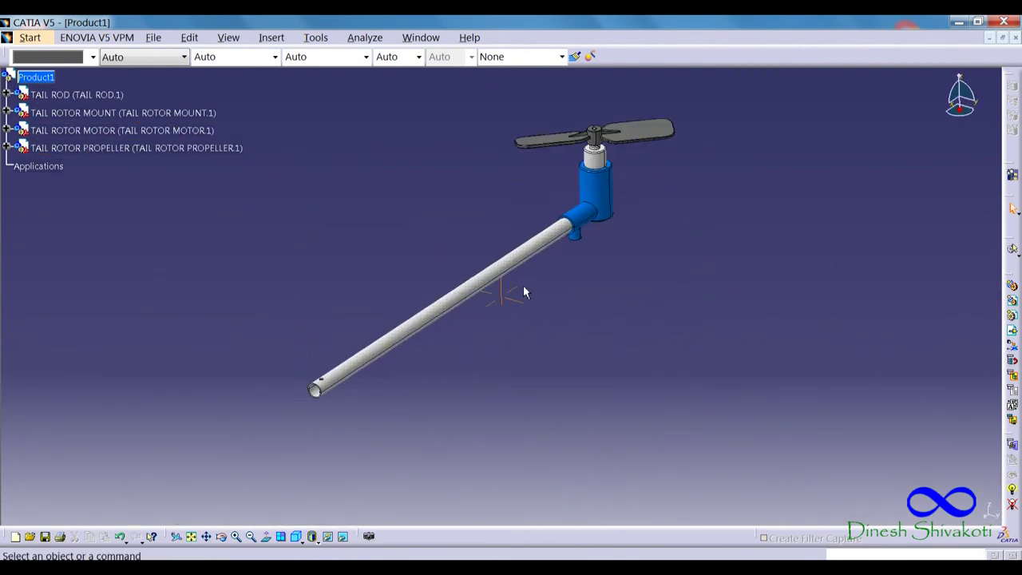
Step: Add the rear vertical stabilizer mount and the rear vertical stabilizer
left_click(271, 37)
left_click(288, 119)
left_click(36, 76)
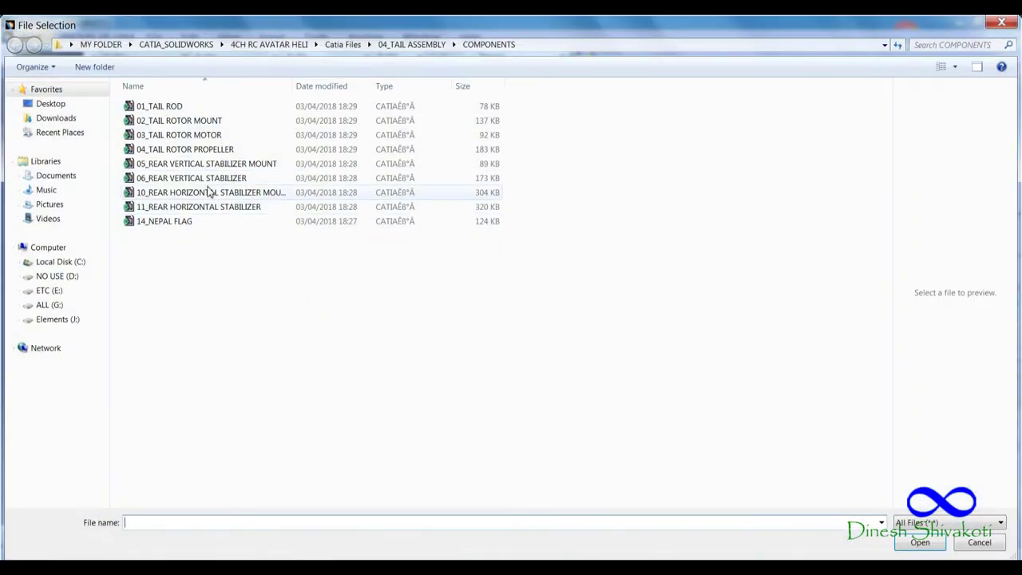
double_click(193, 166)
middle_click_drag(435, 389, 435, 335)
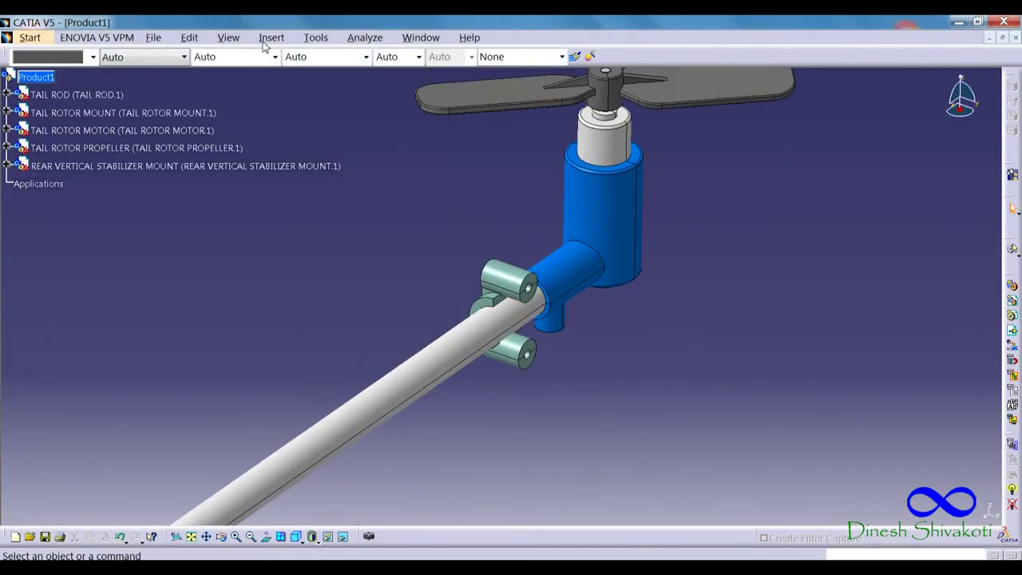
left_click(272, 37)
left_click(284, 120)
left_click(40, 77)
double_click(171, 176)
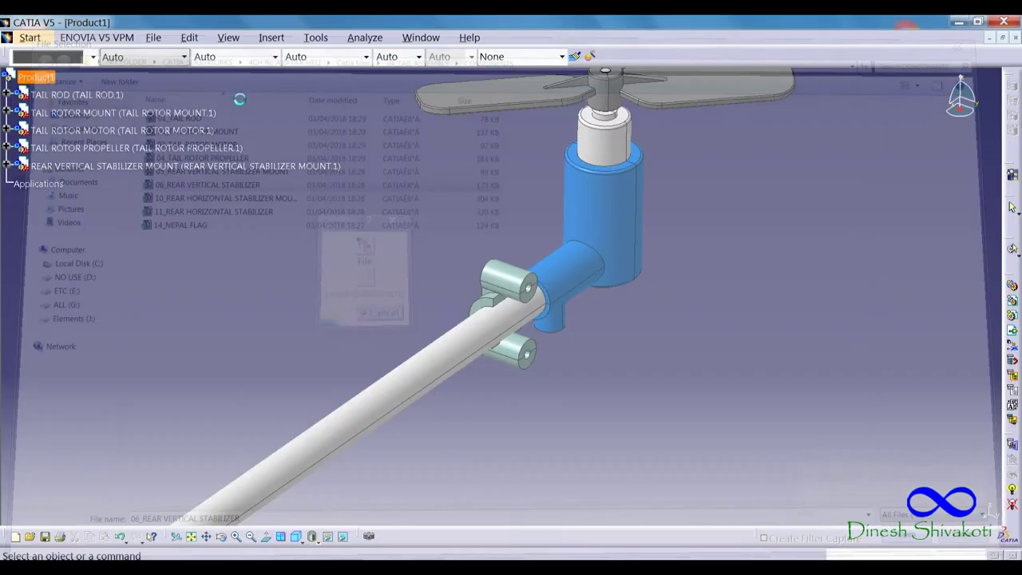
mouse_move(538, 346)
middle_mouse_down()
mouse_move(415, 321)
mouse_move(402, 350)
mouse_move(375, 319)
middle_mouse_up()
Step: Insert screw placement 16 from the 04_TAIL ASSEMBLY SCREWS folder
left_click(271, 38)
left_click(320, 119)
left_click(40, 77)
left_click(411, 44)
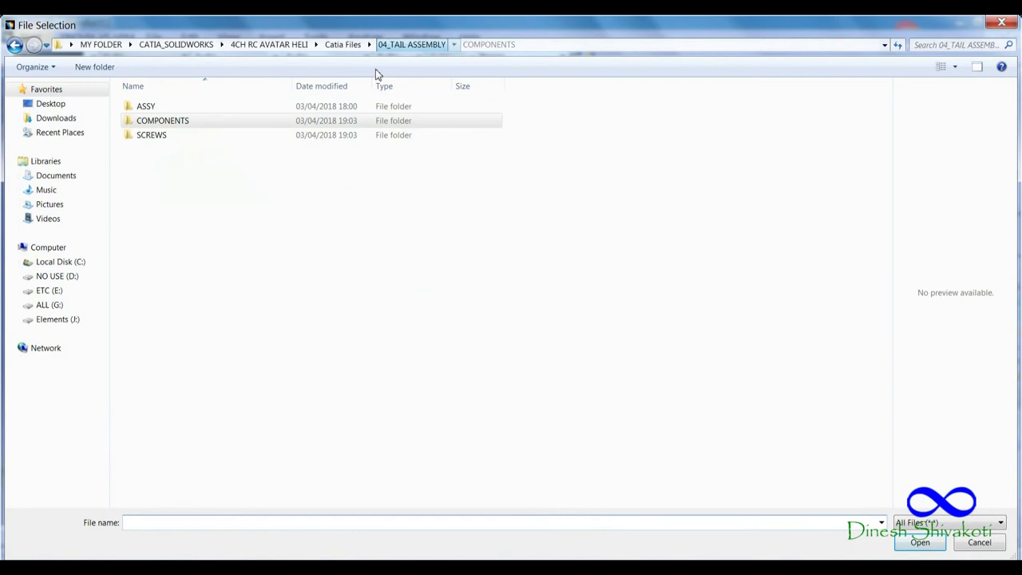
double_click(150, 136)
double_click(152, 105)
mouse_move(476, 369)
middle_mouse_down()
mouse_move(461, 352)
mouse_move(553, 308)
middle_mouse_up()
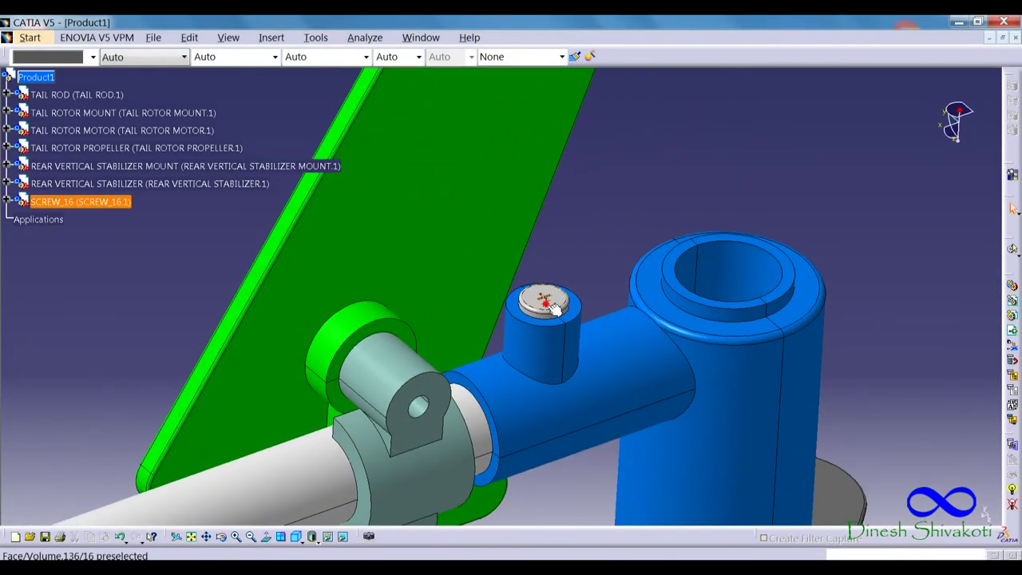
Step: Insert screw placements 15 and 14 into Product1
left_click(269, 37)
left_click(303, 123)
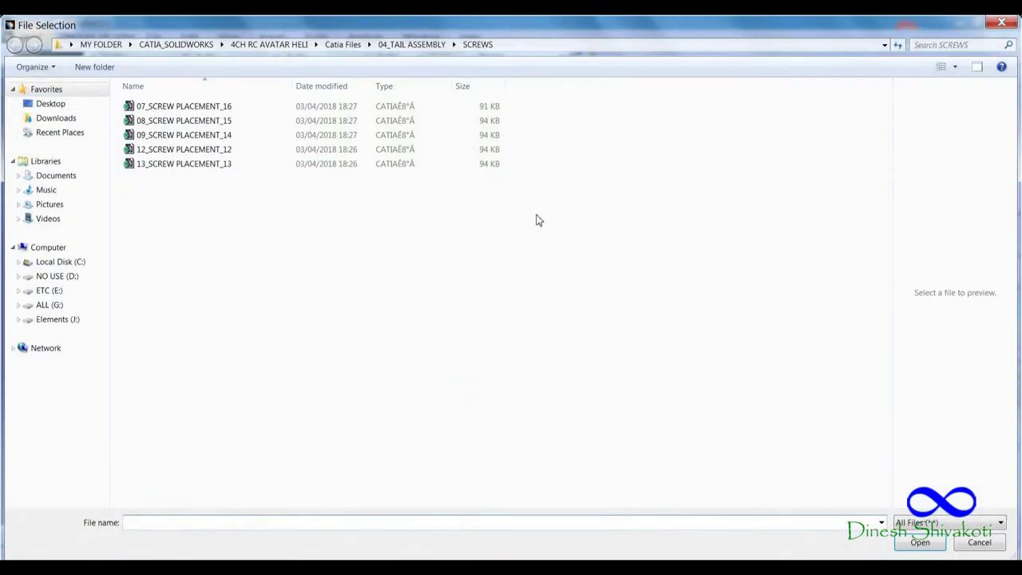
double_click(190, 122)
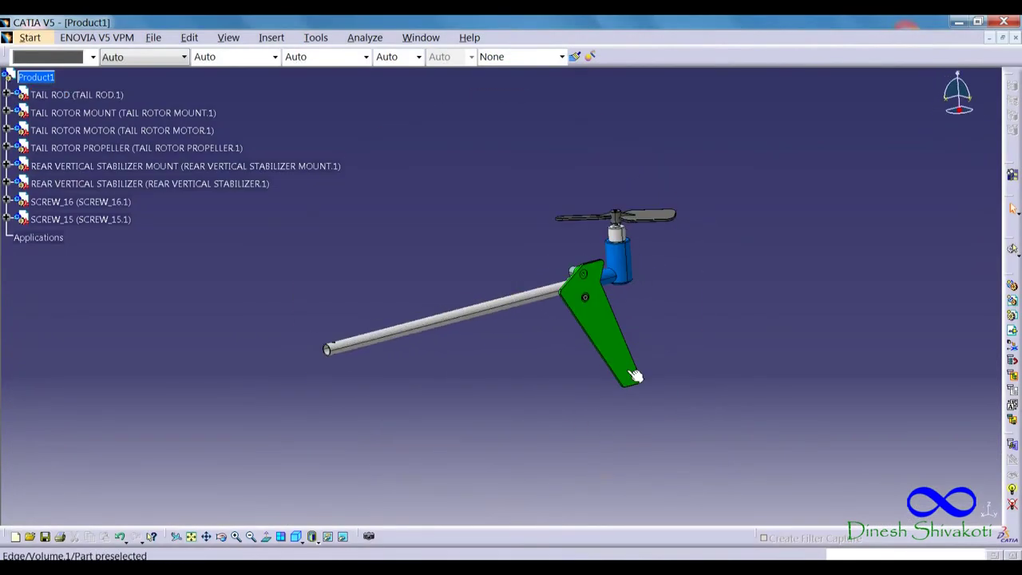
middle_click_drag(634, 375, 631, 304)
left_click(271, 38)
left_click(303, 123)
left_click(50, 80)
double_click(171, 135)
middle_click_drag(527, 343, 519, 296)
Step: Add 10_REAR HORIZONTAL STABILIZER MOUNT and 11_REAR HORIZONTAL STABILIZER from COMPONENTS
left_click(272, 37)
left_click(286, 118)
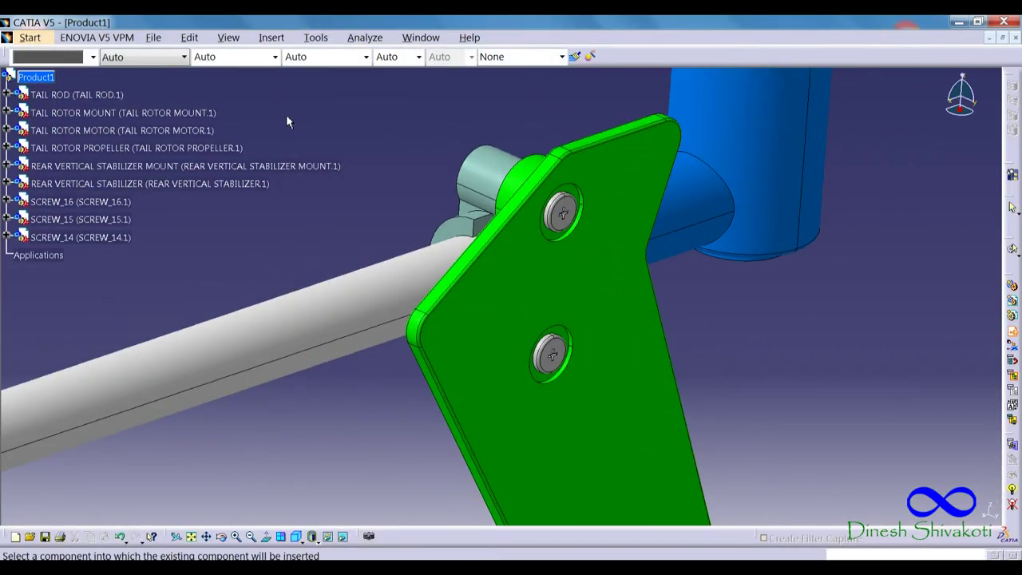
left_click(36, 76)
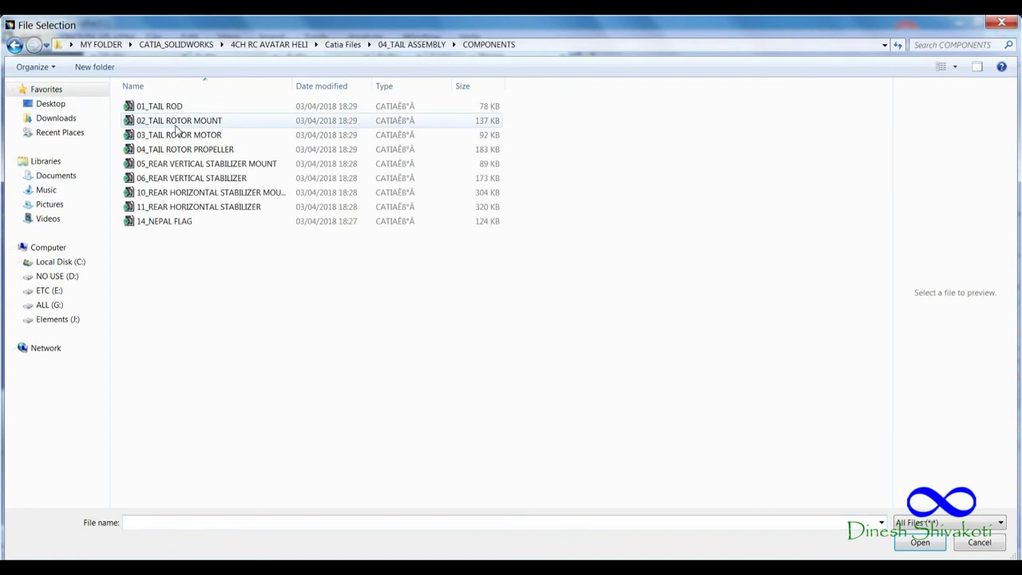
double_click(207, 193)
middle_click_drag(511, 319, 447, 288)
left_click(272, 37)
left_click(286, 118)
left_click(36, 77)
double_click(194, 205)
mouse_move(451, 364)
middle_mouse_down()
mouse_move(543, 290)
mouse_move(593, 381)
mouse_move(679, 385)
middle_mouse_up()
Step: Insert 12_SCREW PLACEMENT_12 and 13_SCREW PLACEMENT_13 into the tail assembly
left_click(281, 121)
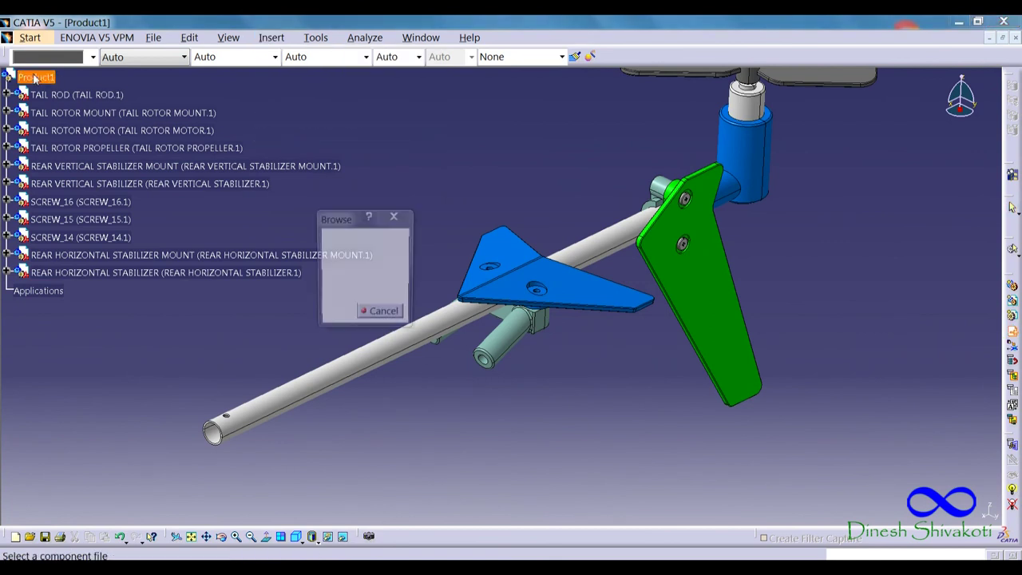
key("alt+Up")
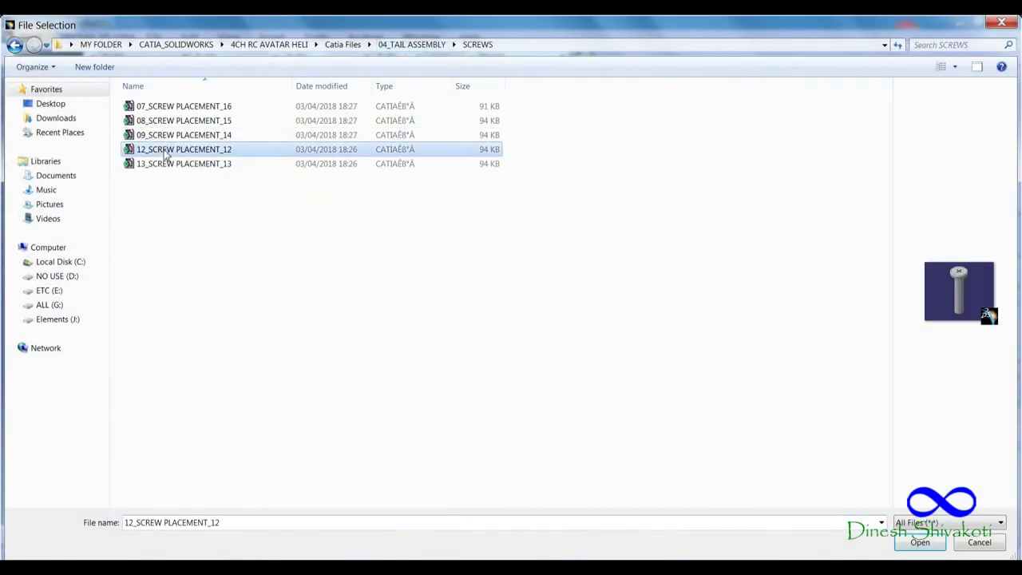
double_click(166, 149)
left_click(272, 37)
left_click(281, 119)
left_click(36, 77)
double_click(182, 103)
middle_click_drag(543, 239, 560, 252)
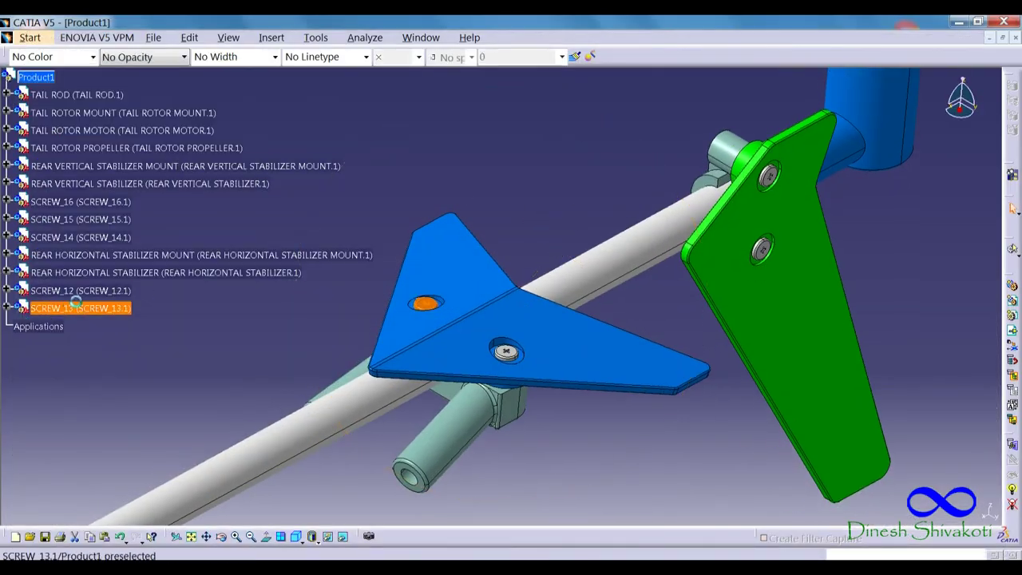
middle_click_drag(559, 384, 564, 317)
Step: Insert the NEPAL FLAG part from the COMPONENTS folder
left_click(272, 38)
left_click(281, 119)
left_click(36, 77)
double_click(162, 120)
double_click(166, 221)
mouse_move(610, 398)
middle_mouse_down()
mouse_move(475, 376)
mouse_move(475, 351)
mouse_move(424, 283)
middle_mouse_up()
mouse_move(379, 391)
middle_mouse_down()
mouse_move(399, 354)
mouse_move(415, 416)
mouse_move(475, 450)
mouse_move(540, 292)
mouse_move(512, 303)
middle_mouse_up()
Step: Check the tail assembly in Multi-View, then return to a single isometric view
left_click(281, 537)
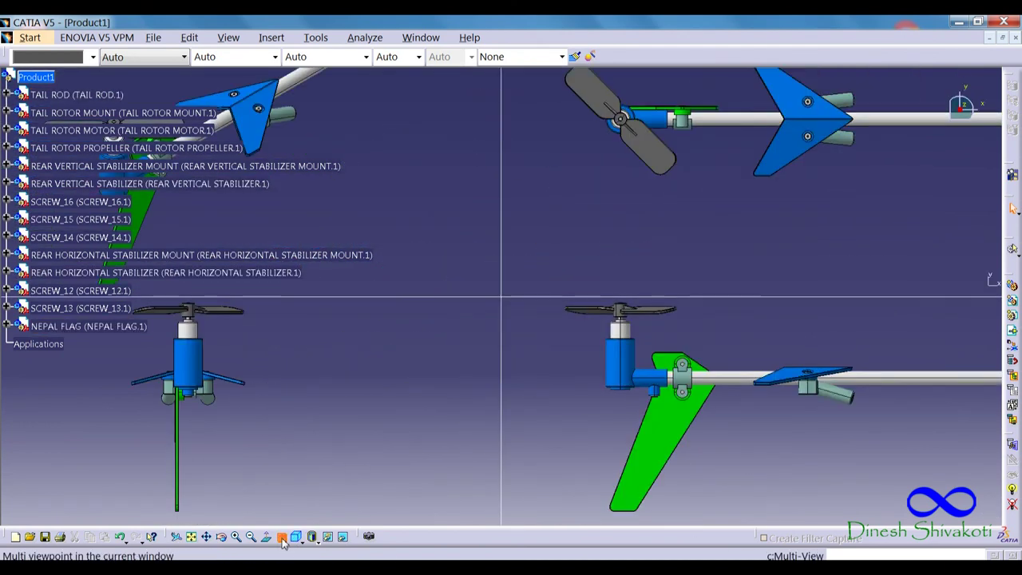
middle_click_drag(356, 235, 359, 209)
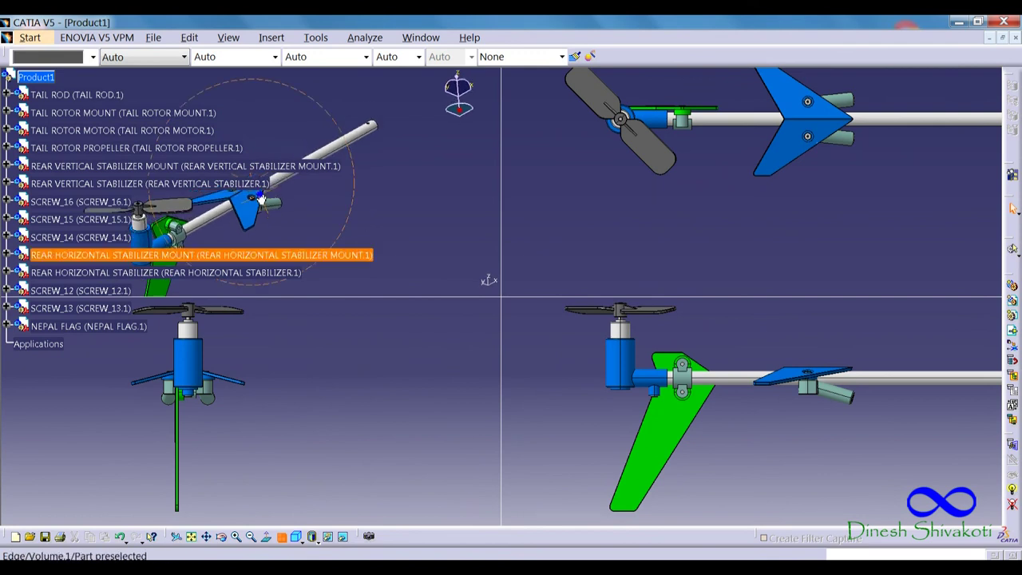
left_click(282, 537)
middle_click_drag(384, 335, 447, 266)
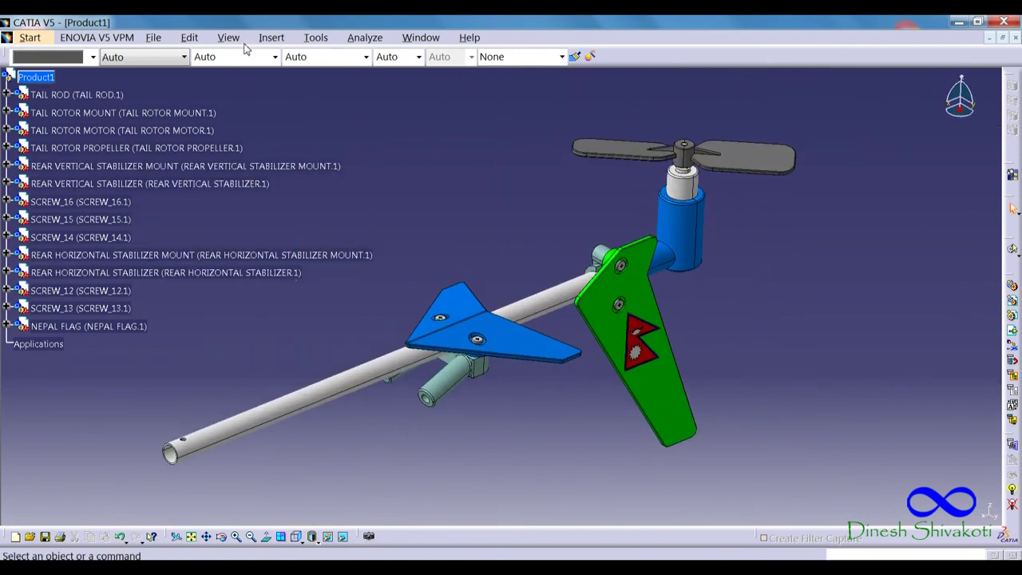
left_click(154, 38)
Step: Save the tail assembly as 04_TAIL ASSEMBLY.CATProduct inside the 04_TAIL ASSEMBLY folder
left_click(174, 124)
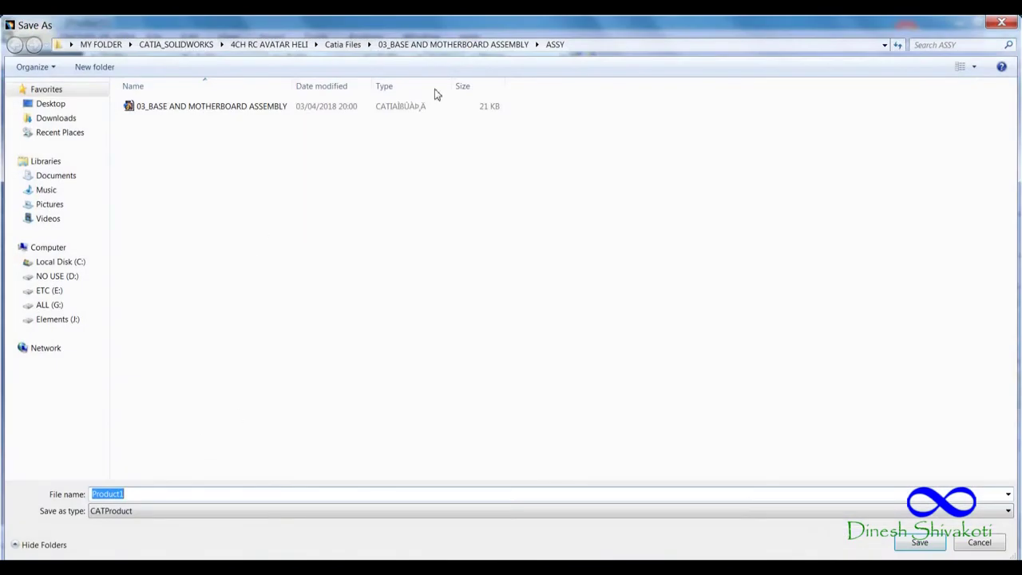
left_click(343, 45)
double_click(212, 148)
type("04_TAIL ASSEMBLY")
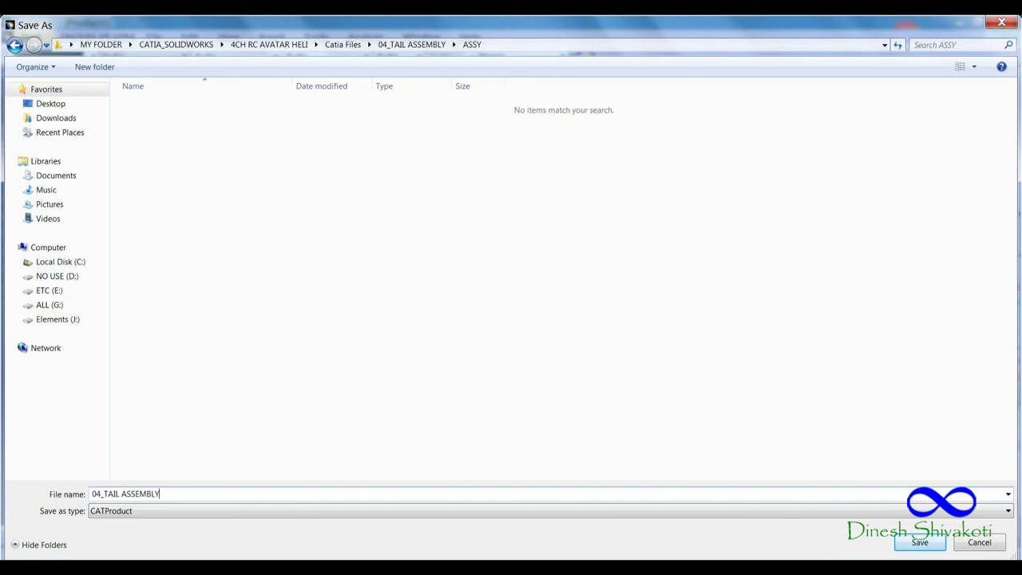
key("Return")
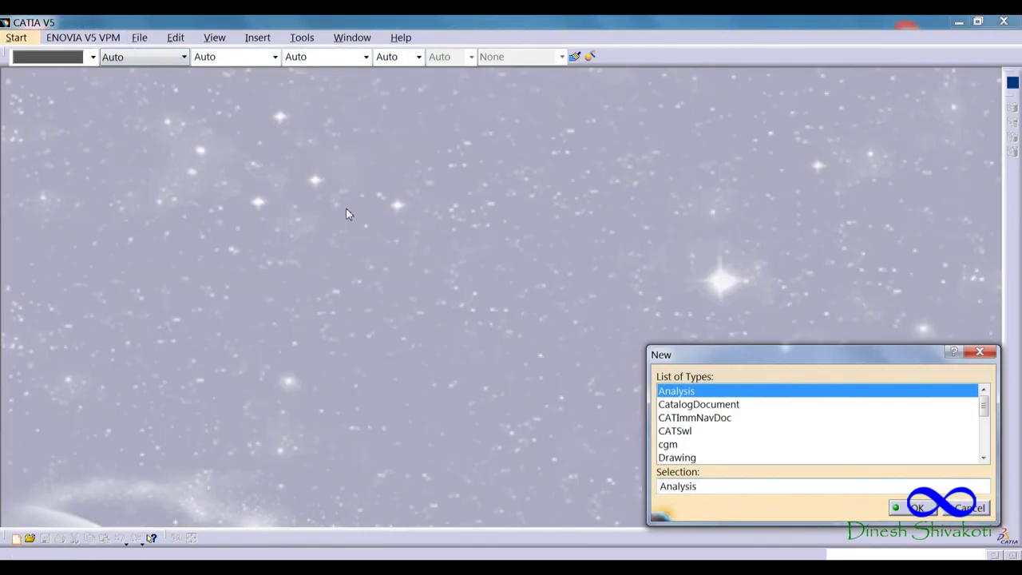
Step: Create a new product and insert the main mount from 05_TRANSMISSION ASSEMBLY\COMPONENTS
left_click(916, 508)
left_click(257, 38)
left_click(320, 119)
left_click(32, 76)
left_click(343, 45)
double_click(190, 163)
double_click(164, 122)
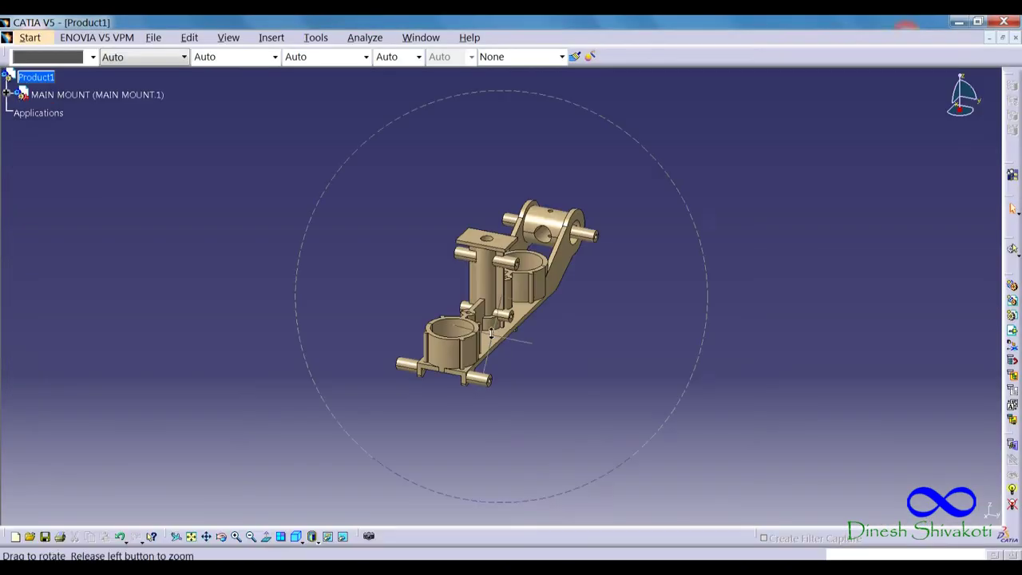
mouse_move(494, 337)
middle_mouse_down()
mouse_move(562, 288)
mouse_move(539, 271)
middle_mouse_up()
Step: Insert the FRONT MOTOR UPPER ROTOR and REAR MOTOR LOWER ROTOR parts into Product1
left_click(271, 38)
left_click(295, 119)
left_click(36, 76)
double_click(160, 120)
mouse_move(454, 353)
middle_mouse_down()
mouse_move(520, 326)
mouse_move(385, 315)
mouse_move(433, 346)
mouse_move(383, 351)
mouse_move(336, 319)
middle_mouse_up()
left_click(270, 38)
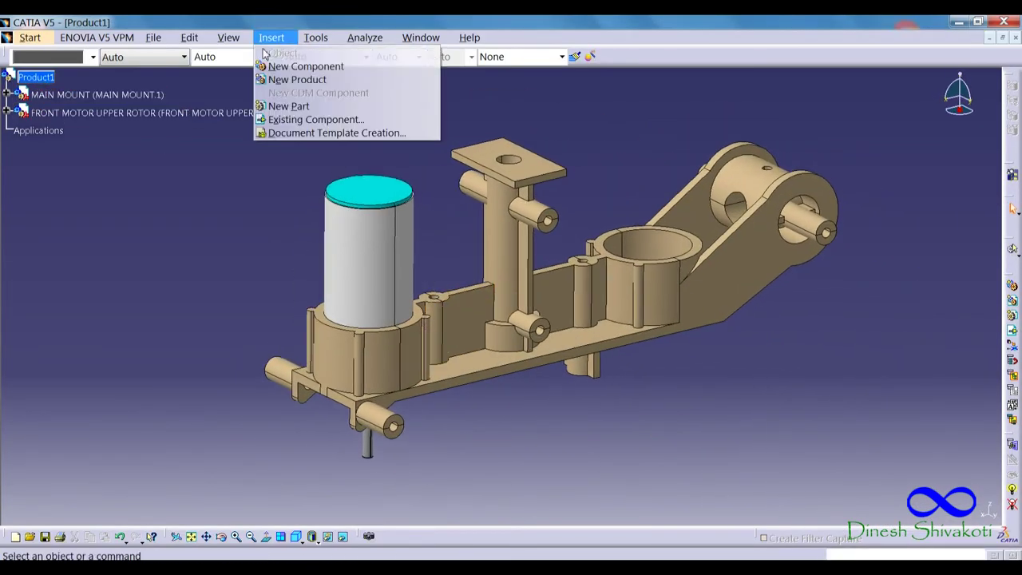
left_click(275, 119)
left_click(36, 76)
double_click(160, 134)
mouse_move(495, 336)
middle_mouse_down()
mouse_move(485, 303)
mouse_move(447, 343)
middle_mouse_up()
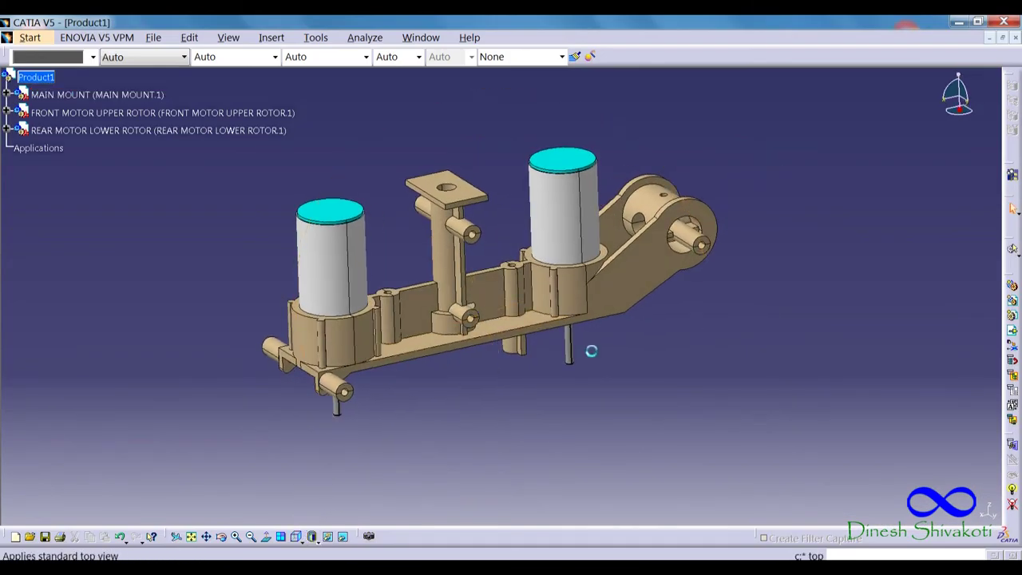
middle_click_drag(585, 348, 628, 359)
Step: Insert the REAR MAIN MOTOR GEAR and FRONT MAIN MOTOR GEAR parts
left_click(270, 38)
left_click(289, 119)
left_click(35, 76)
double_click(184, 148)
mouse_move(496, 353)
middle_mouse_down("ctrl")
mouse_move(526, 321)
mouse_move(511, 302)
middle_mouse_up("ctrl")
left_click(293, 119)
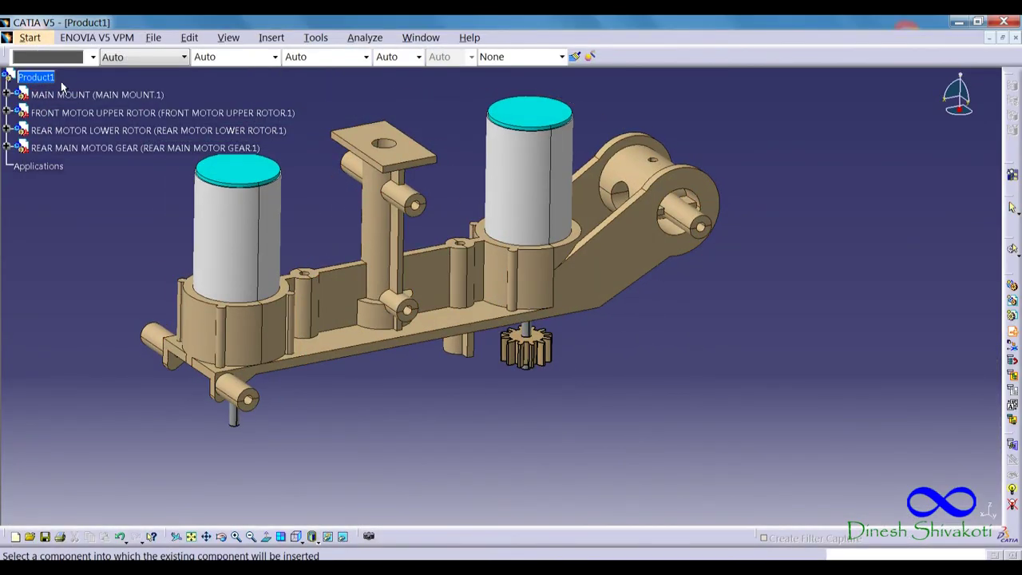
left_click(36, 76)
double_click(163, 164)
left_click(353, 524)
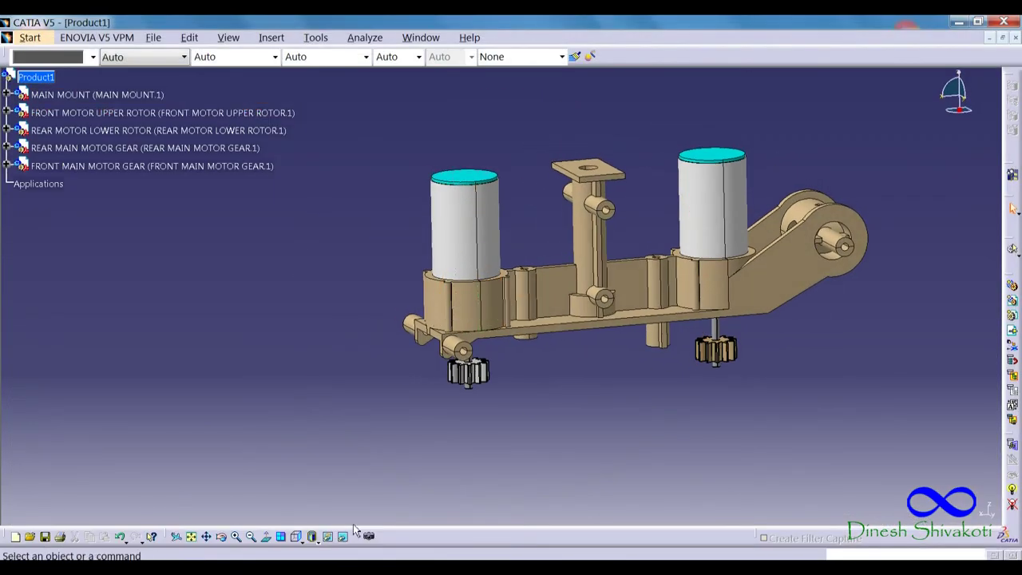
middle_click_drag(519, 321, 559, 359)
Step: Insert the LOWER ROTOR HOLLOW SHAFT and LOWER PROPELLER SHAFT GEAR parts
left_click(272, 38)
left_click(292, 119)
left_click(36, 76)
double_click(174, 180)
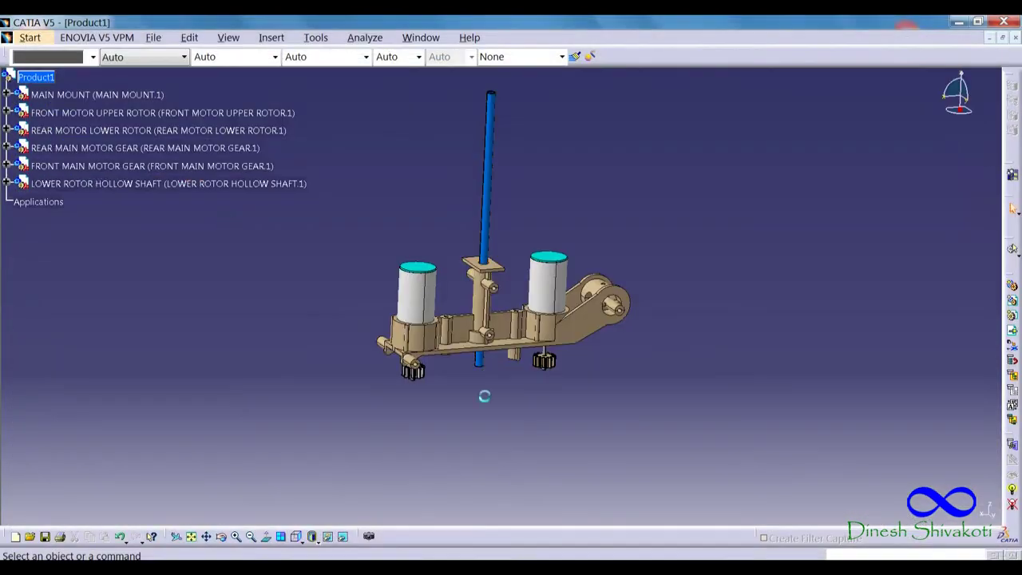
middle_click_drag(503, 278, 527, 369)
left_click(271, 37)
left_click(292, 119)
left_click(36, 77)
double_click(168, 194)
mouse_move(431, 376)
middle_mouse_down()
mouse_move(460, 407)
mouse_move(445, 314)
middle_mouse_up()
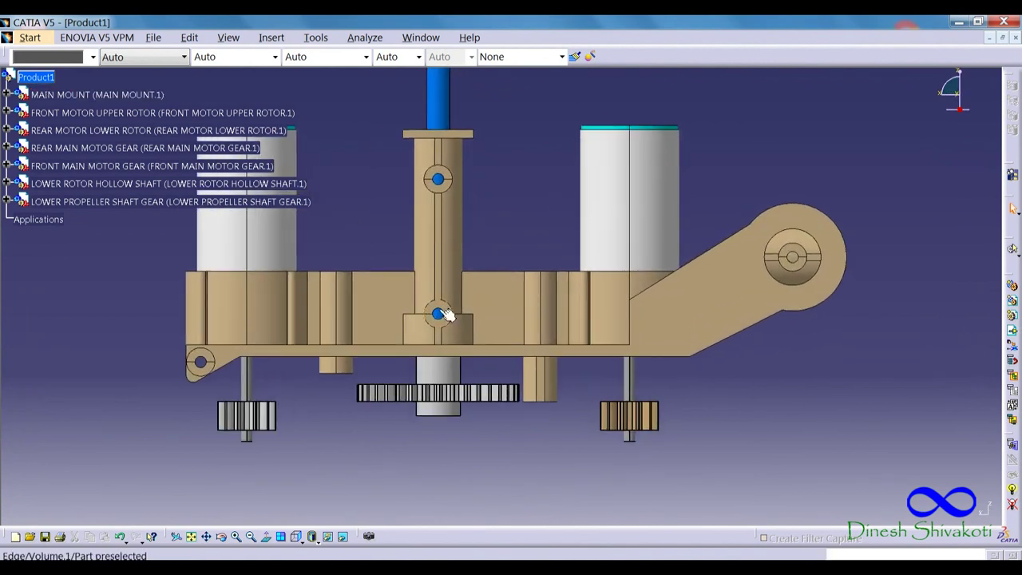
Step: Insert the UPPER ROTOR SHAFT and UPPER ROTOR GEAR parts into Product1
left_click(292, 119)
left_click(36, 76)
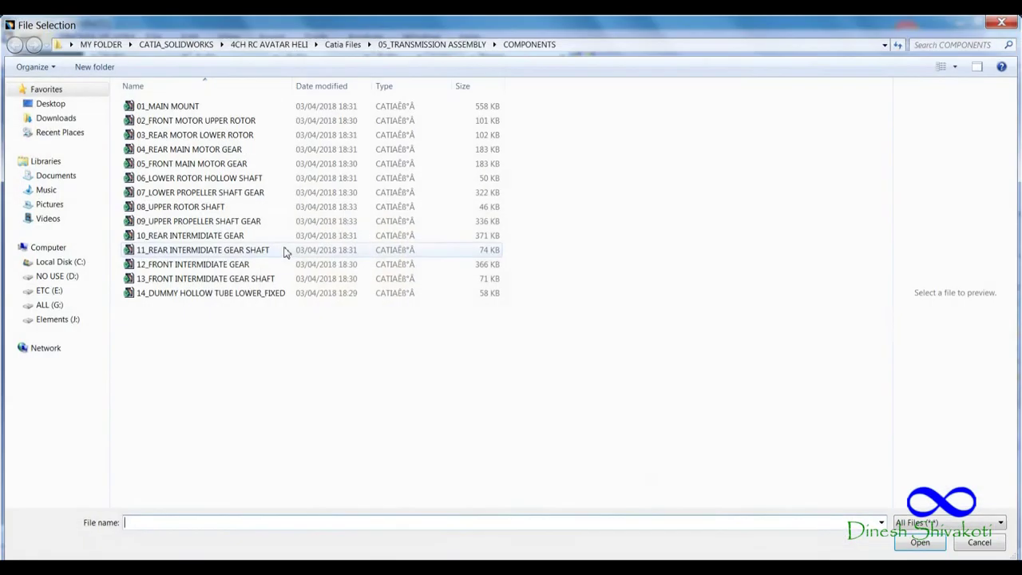
double_click(175, 207)
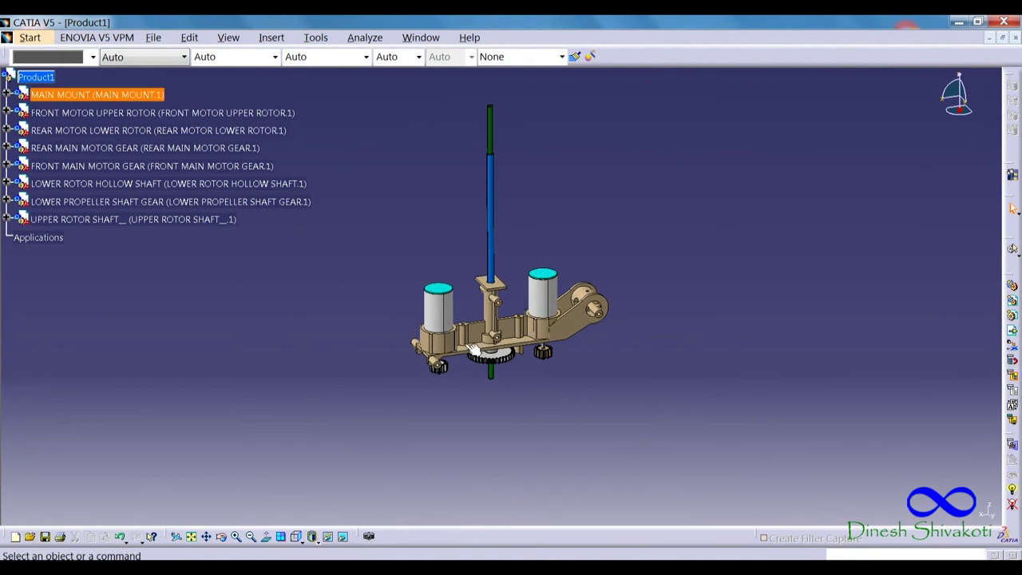
left_click(272, 37)
left_click(283, 119)
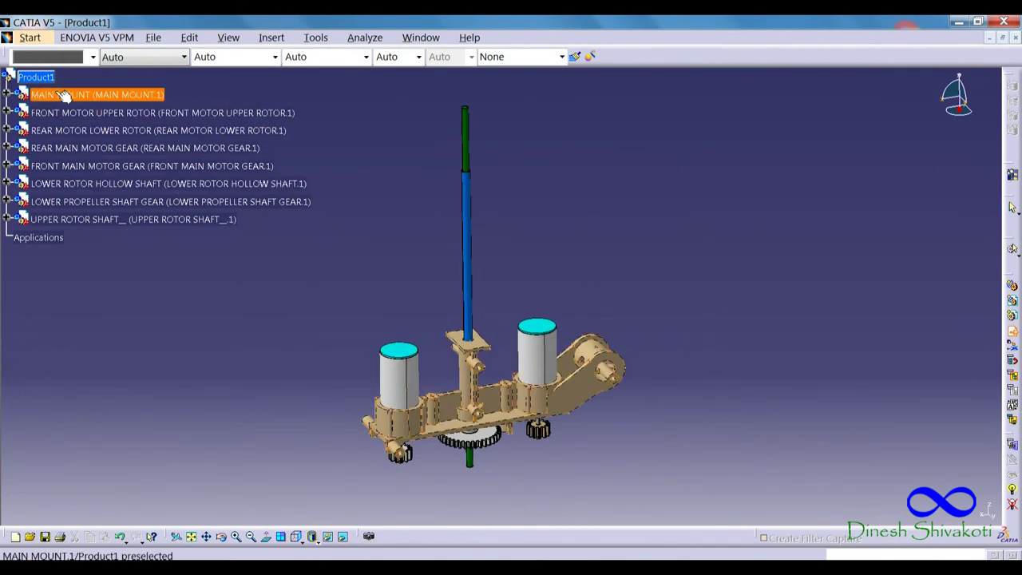
double_click(167, 224)
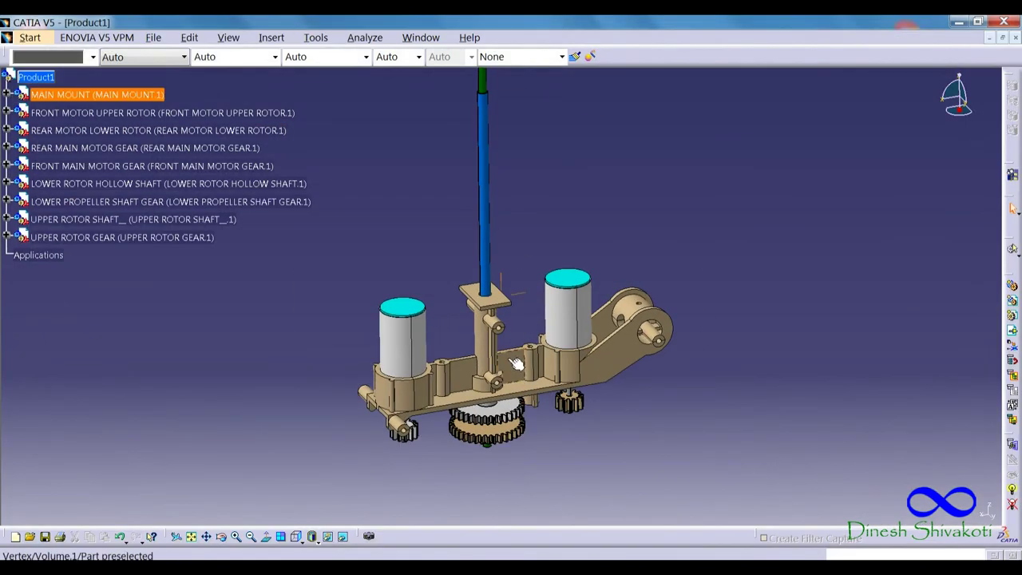
Step: Insert the REAR INTERMEDIATE GEAR and its shaft
left_click(281, 119)
double_click(170, 236)
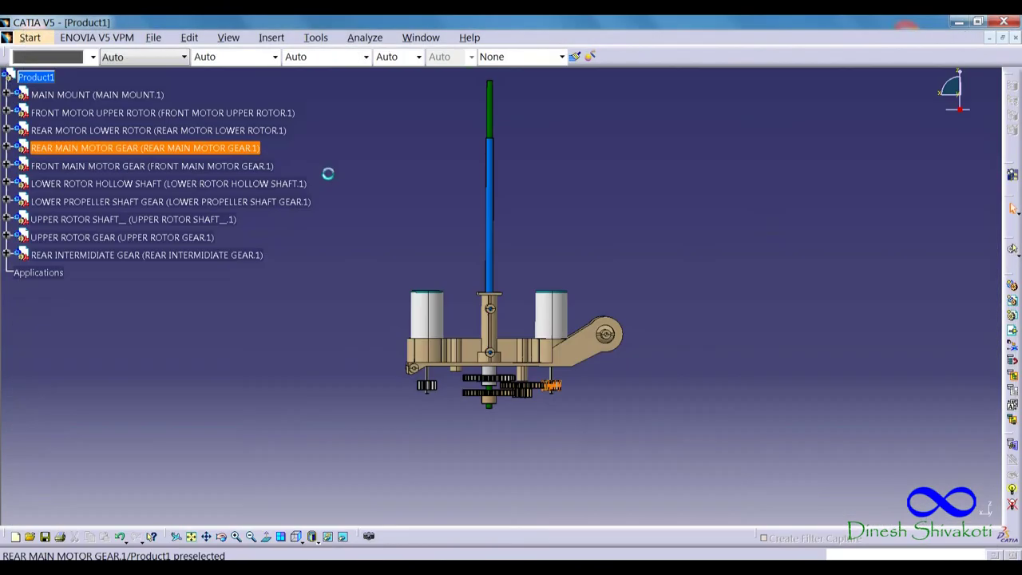
left_click(288, 119)
double_click(174, 250)
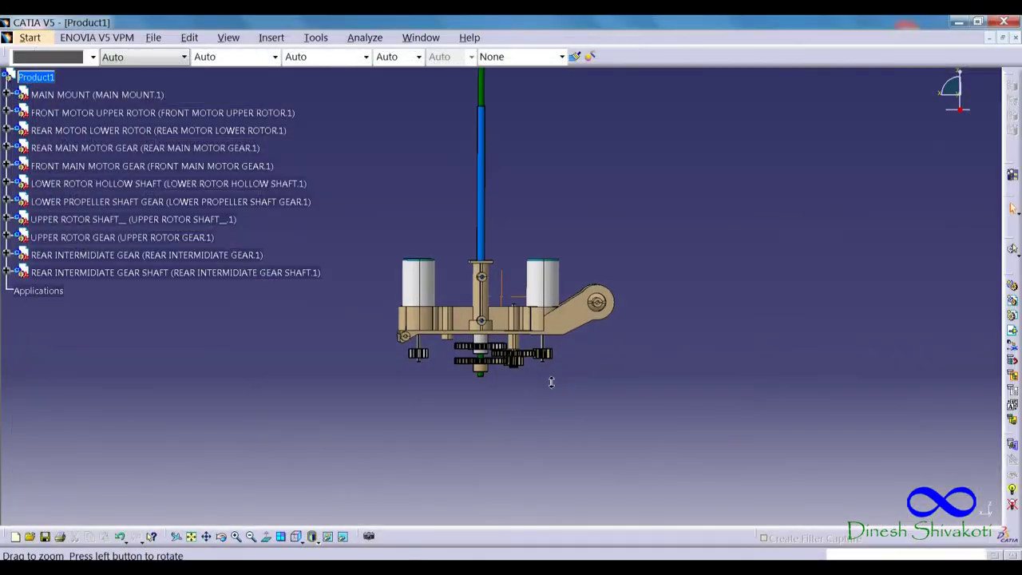
middle_click_drag(436, 342, 557, 352)
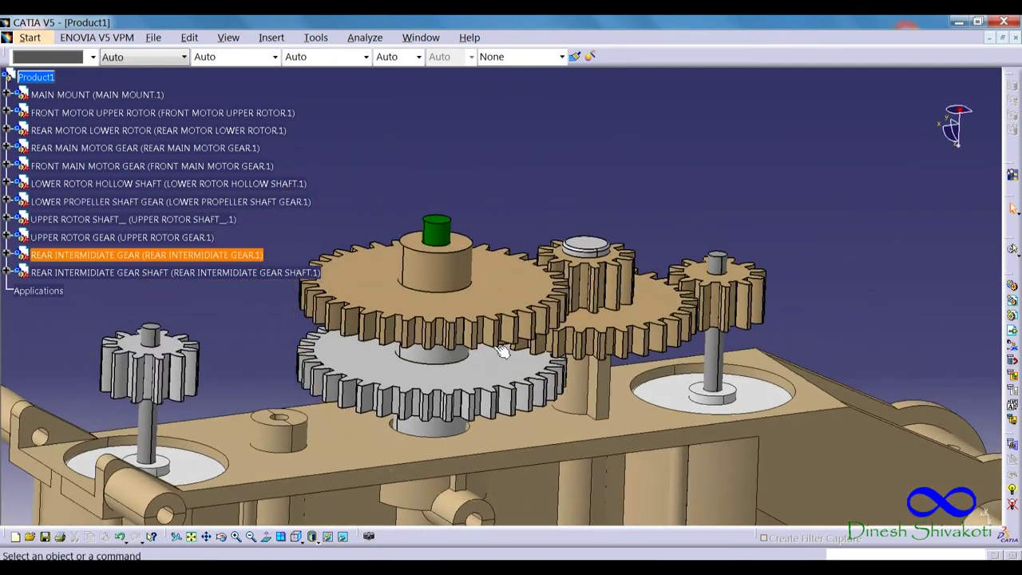
Step: Insert the FRONT INTERMEDIATE GEAR and FRONT INTERMEDIATE GEAR SHAFT parts
left_click(273, 37)
left_click(290, 119)
double_click(231, 263)
mouse_move(479, 320)
middle_mouse_down()
mouse_move(503, 338)
mouse_move(482, 292)
mouse_move(552, 344)
middle_mouse_up()
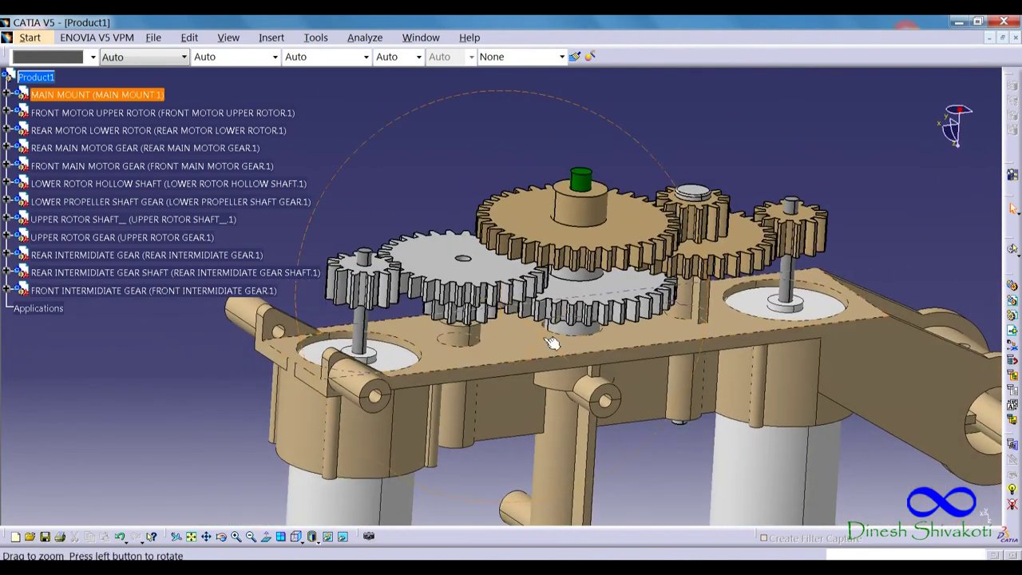
left_click(283, 120)
left_click(36, 77)
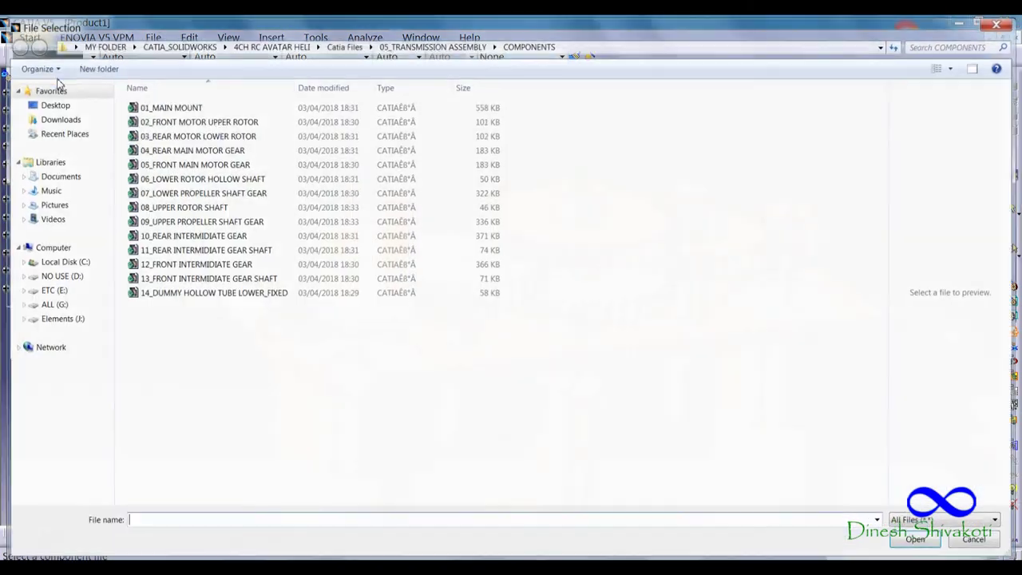
left_click(205, 276)
double_click(205, 276)
mouse_move(520, 319)
middle_mouse_down()
mouse_move(329, 527)
mouse_move(504, 365)
mouse_move(413, 386)
middle_mouse_up()
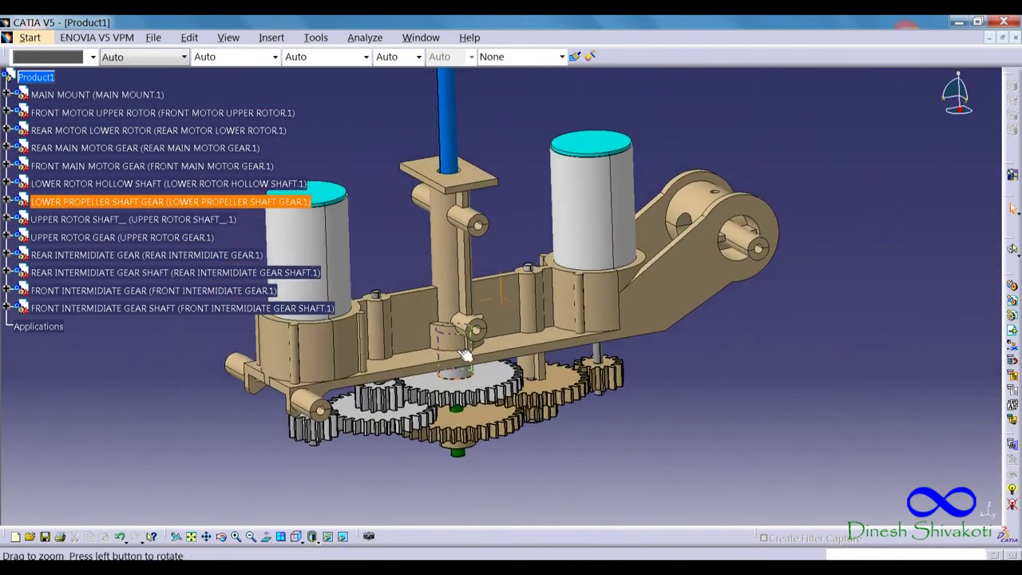
Step: Insert the DUMMY HOLLOW TUBE LOWER_FIXED part
left_click(271, 37)
left_click(308, 119)
left_click(36, 77)
double_click(216, 295)
middle_click_drag(467, 338, 515, 343)
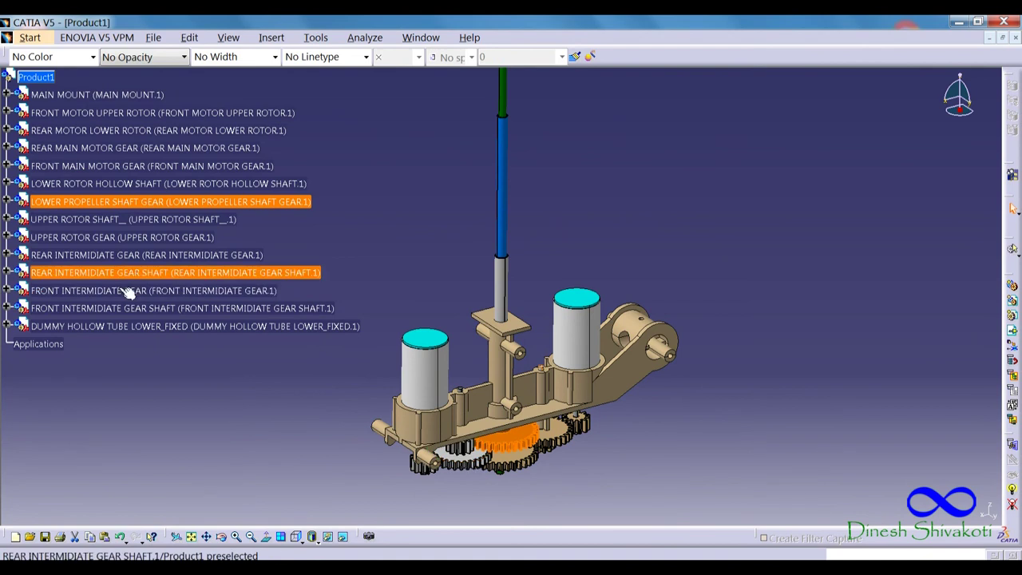
Step: Zoom into the gear train and select the upper rotor and rear intermediate gears to inspect them
middle_click_drag(128, 292, 527, 396)
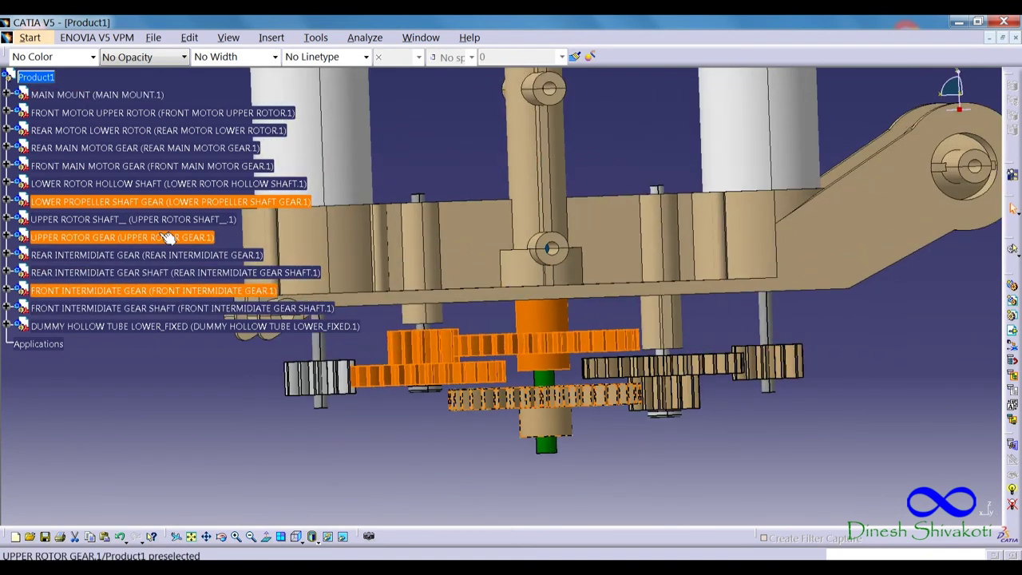
middle_click_drag(479, 335, 509, 329)
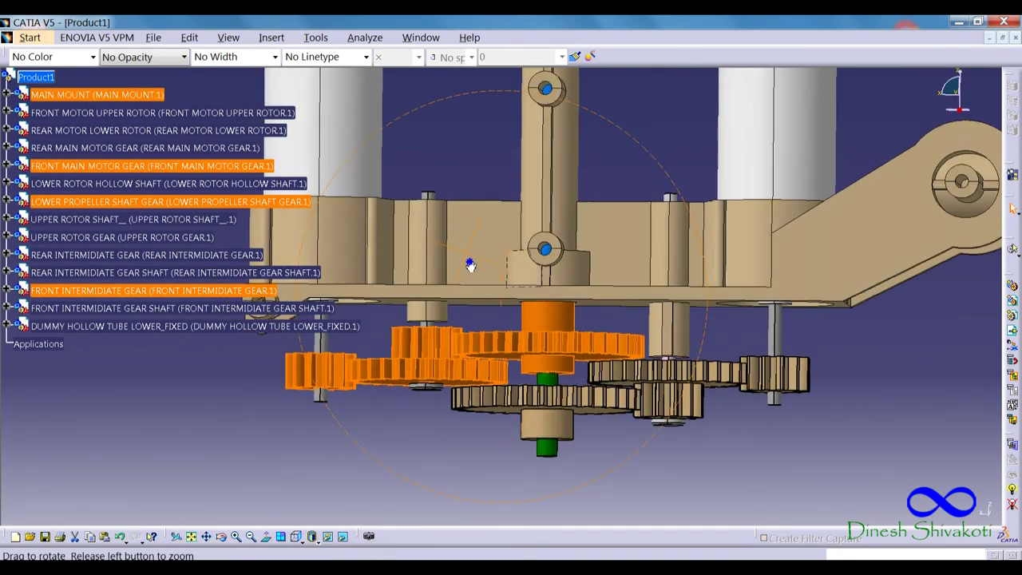
left_click(603, 361)
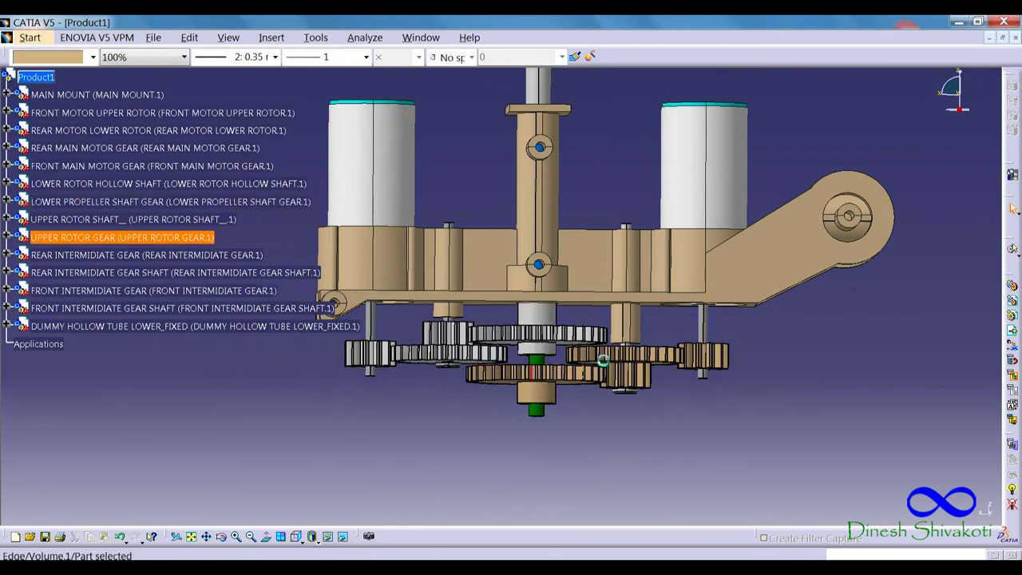
left_click(144, 255, "ctrl")
mouse_move(636, 357)
middle_mouse_down()
mouse_move(561, 363)
mouse_move(559, 391)
middle_mouse_up()
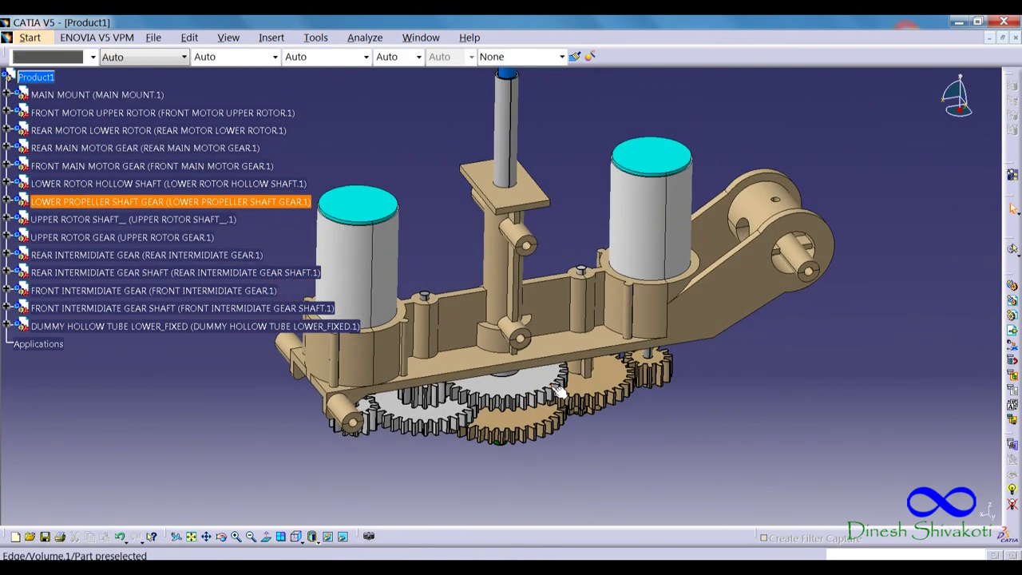
Step: Save the product as 05_TRANSMISSION ASSEMBLY.CATProduct in its ASSY folder
left_click(154, 38)
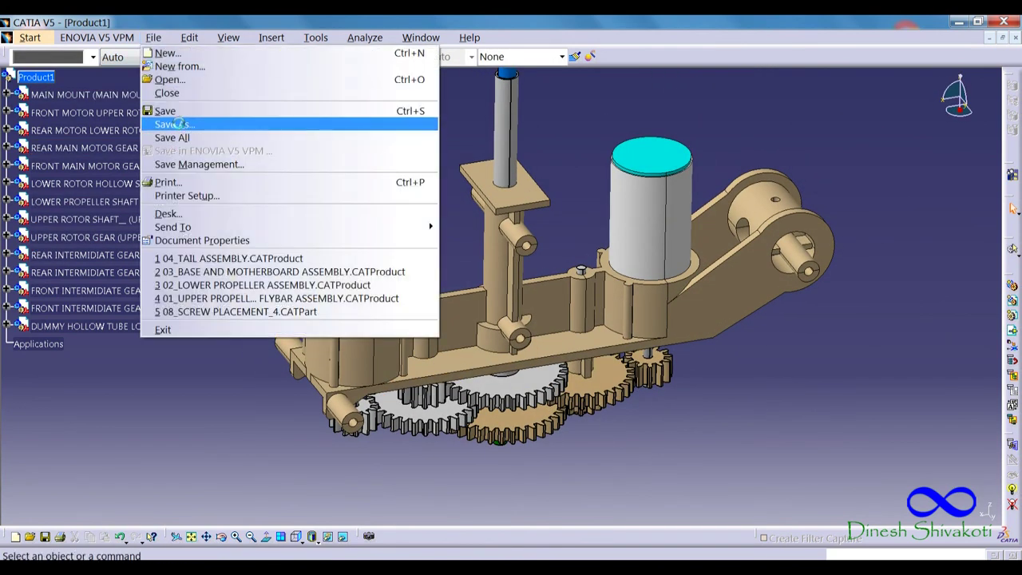
left_click(176, 124)
left_click(343, 44)
double_click(190, 166)
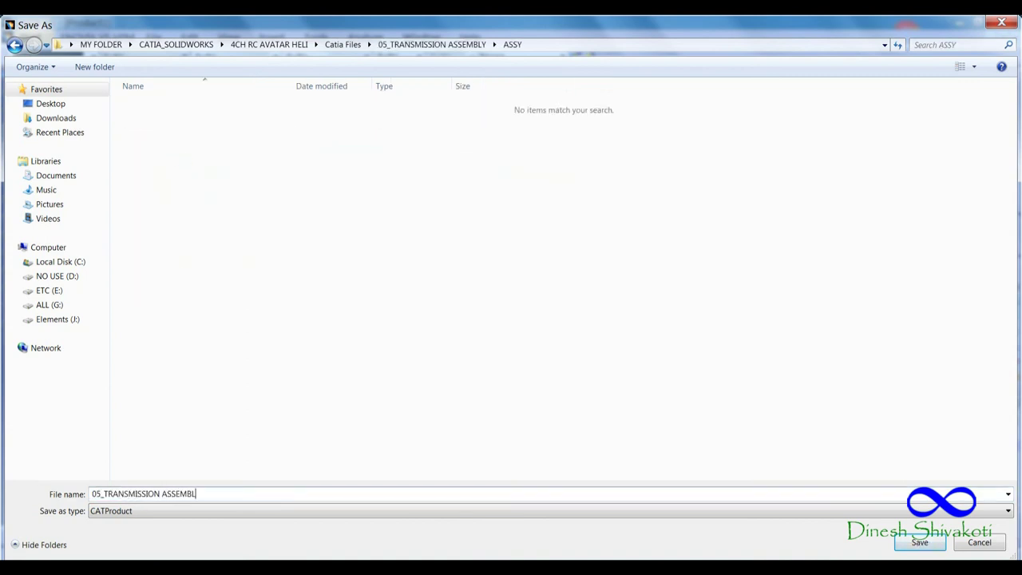
type("Y")
key("Return")
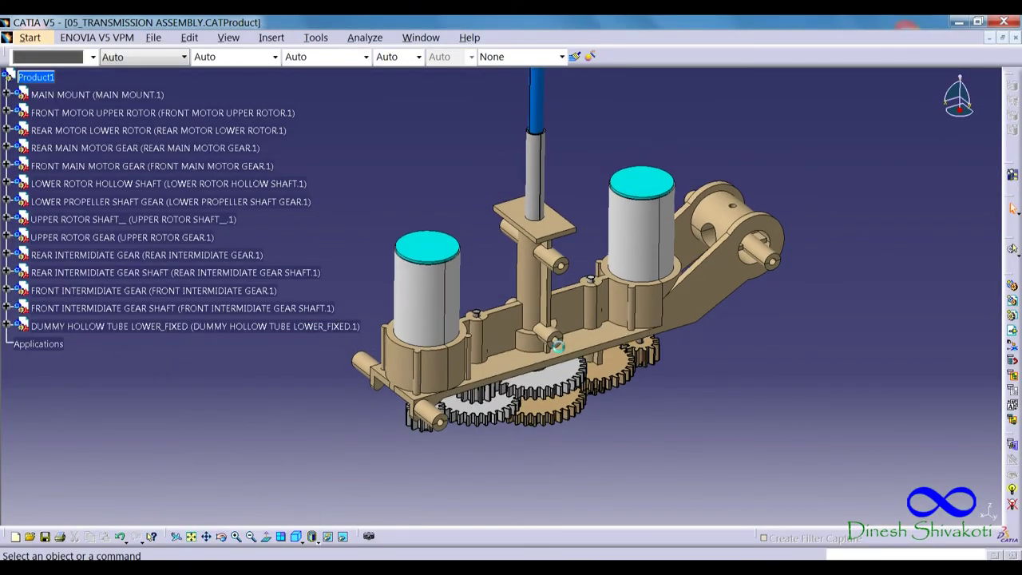
Step: Inspect the saved transmission assembly in the four-view layout
middle_click_drag(431, 375, 476, 396)
left_click(281, 537)
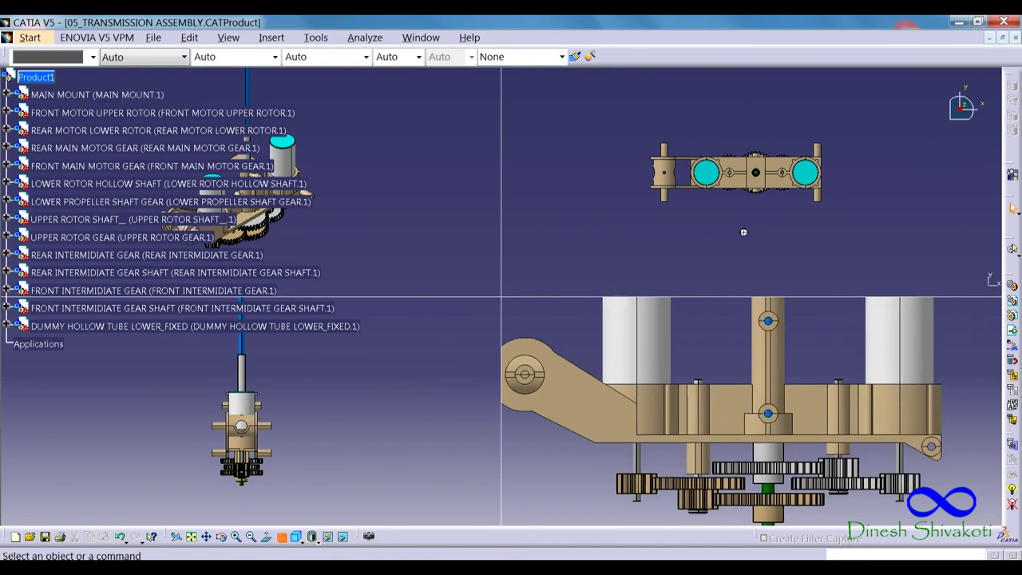
middle_click_drag(461, 222, 449, 238)
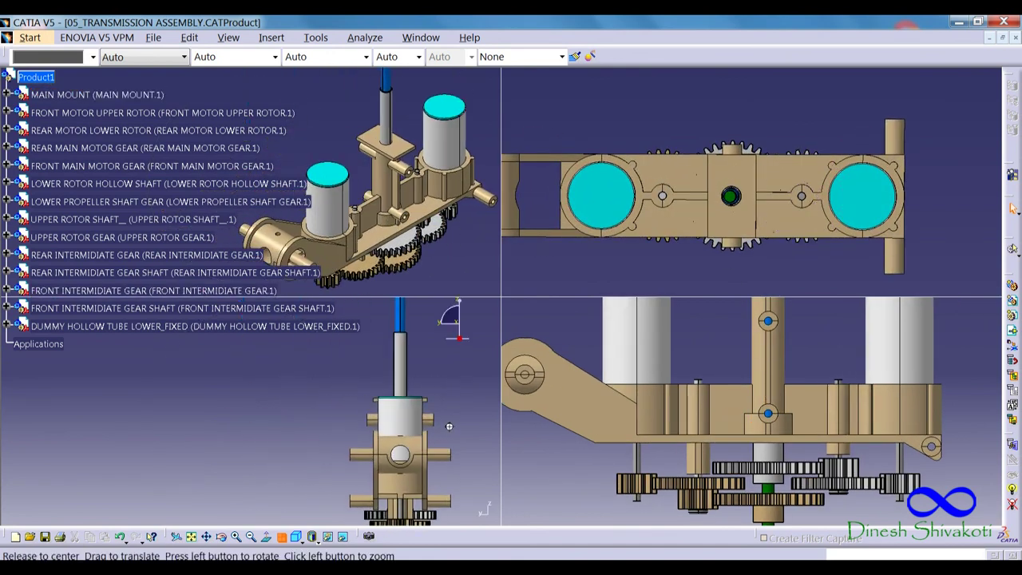
middle_click_drag(432, 429, 436, 371)
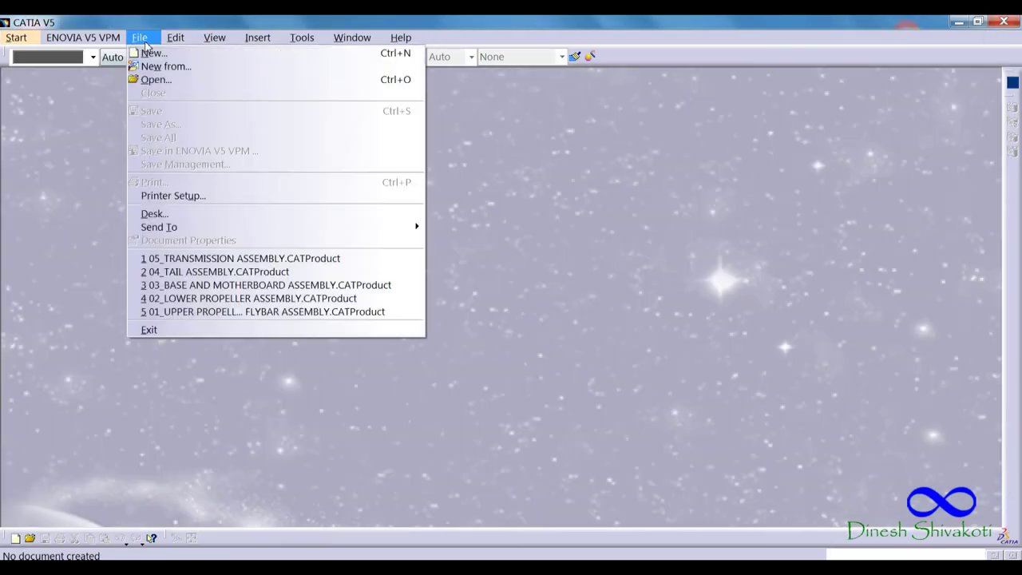
Step: Create a new product and insert the transmission and 02_LOWER PROPELLER ASSEMBLY
left_click(151, 50)
double_click(676, 430)
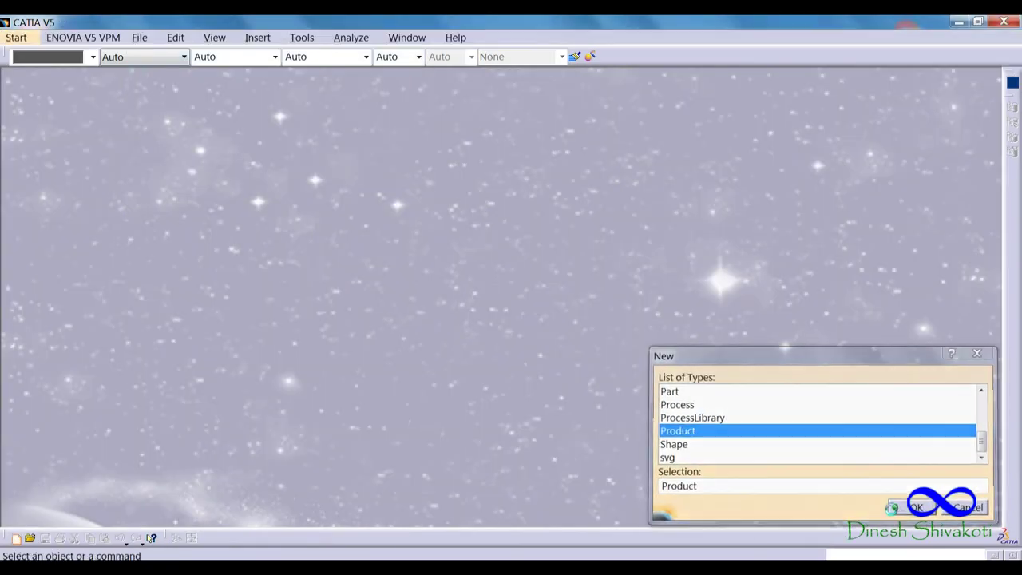
left_click(16, 76)
left_click(272, 38)
left_click(319, 119)
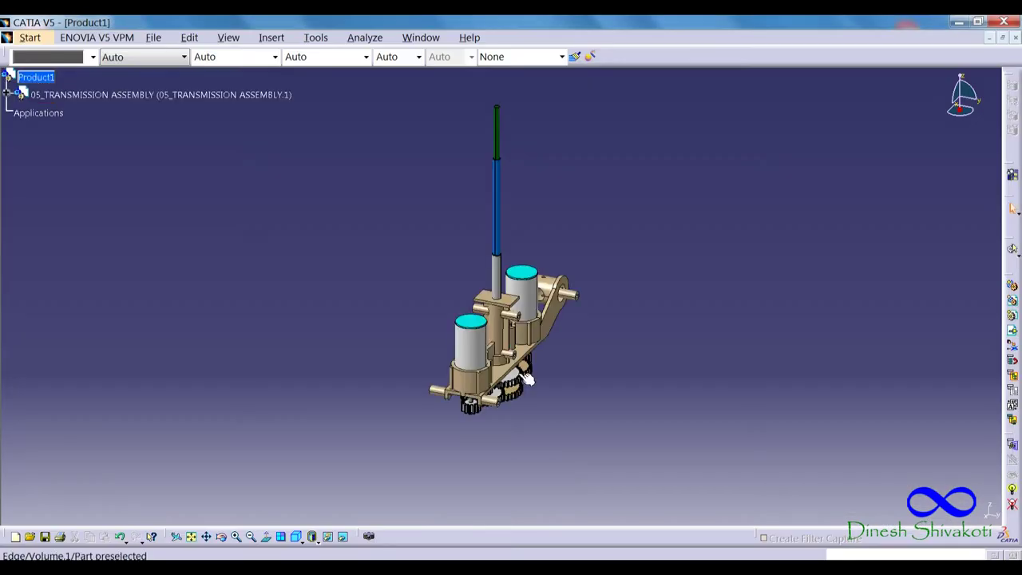
left_click(271, 38)
left_click(315, 119)
left_click(36, 77)
double_click(185, 119)
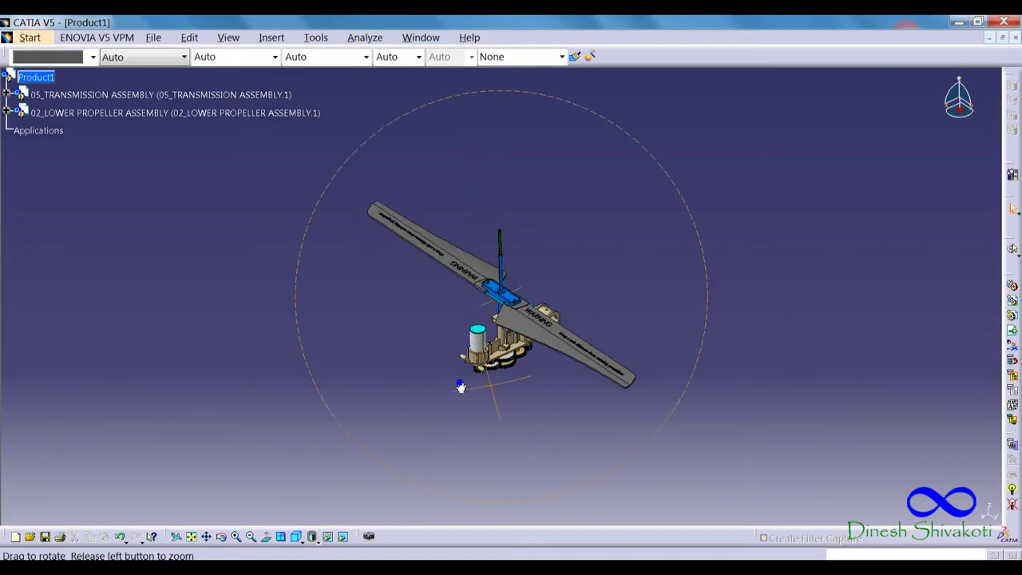
mouse_move(461, 388)
middle_mouse_down()
mouse_move(548, 411)
mouse_move(466, 249)
middle_mouse_up()
Step: Insert the dummy upper hollow tube from 06_PROPELLERS AND TRANSMISSION FINAL ASSEMBLY\COMPONENTS
left_click(272, 37)
left_click(319, 117)
left_click(343, 45)
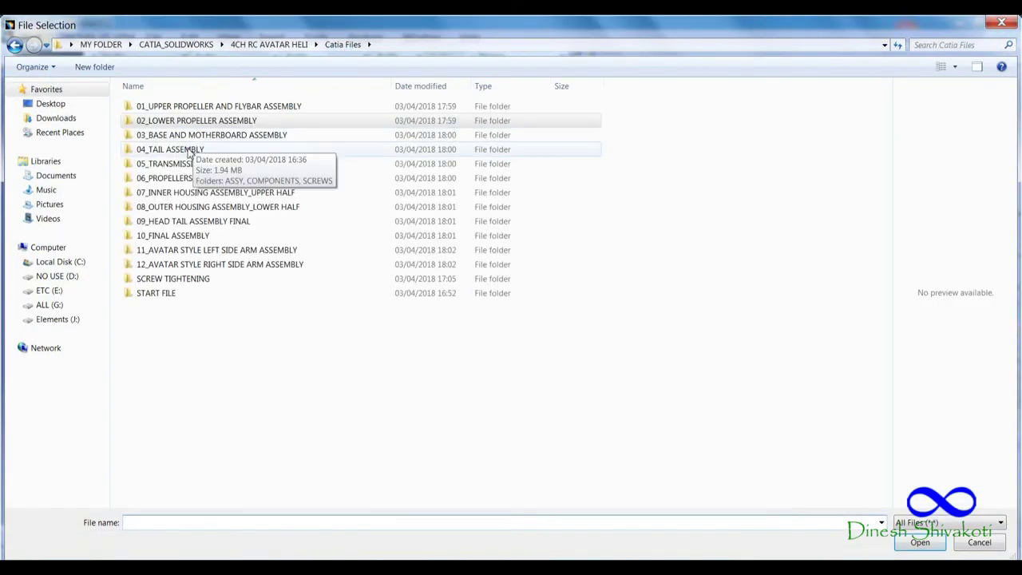
double_click(189, 179)
double_click(172, 121)
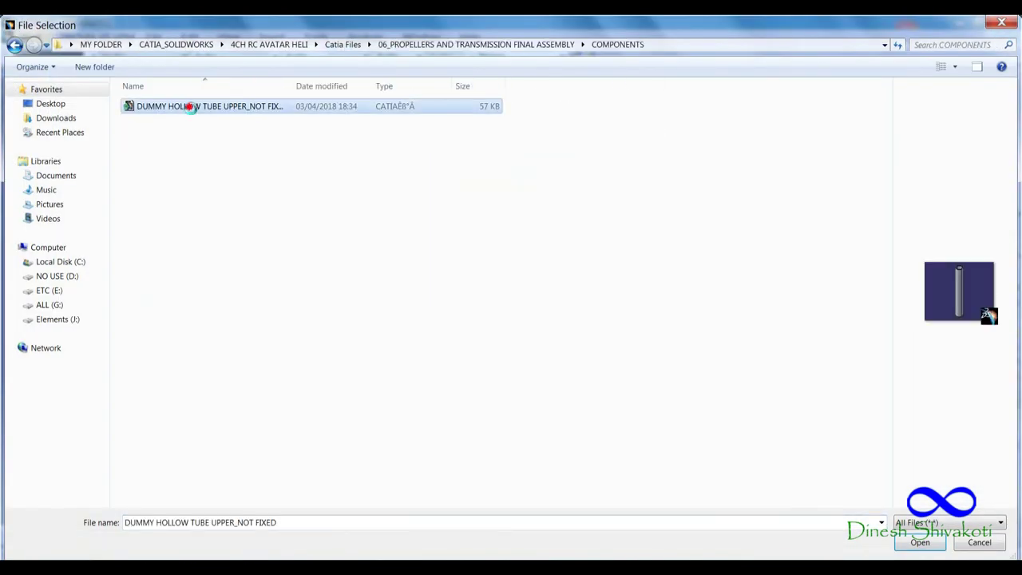
double_click(190, 106)
middle_click_drag(399, 304, 589, 290)
Step: Insert the 01_UPPER PROPELLER AND FLYBAR ASSEMBLY
left_click(272, 37)
left_click(316, 119)
left_click(347, 45)
double_click(199, 106)
double_click(172, 113)
mouse_move(447, 336)
middle_mouse_down()
mouse_move(463, 370)
mouse_move(397, 391)
mouse_move(448, 272)
middle_mouse_up()
Step: Insert the SCREW PLACEMENT_2 screw part at the rotor hub
left_click(271, 37)
left_click(315, 119)
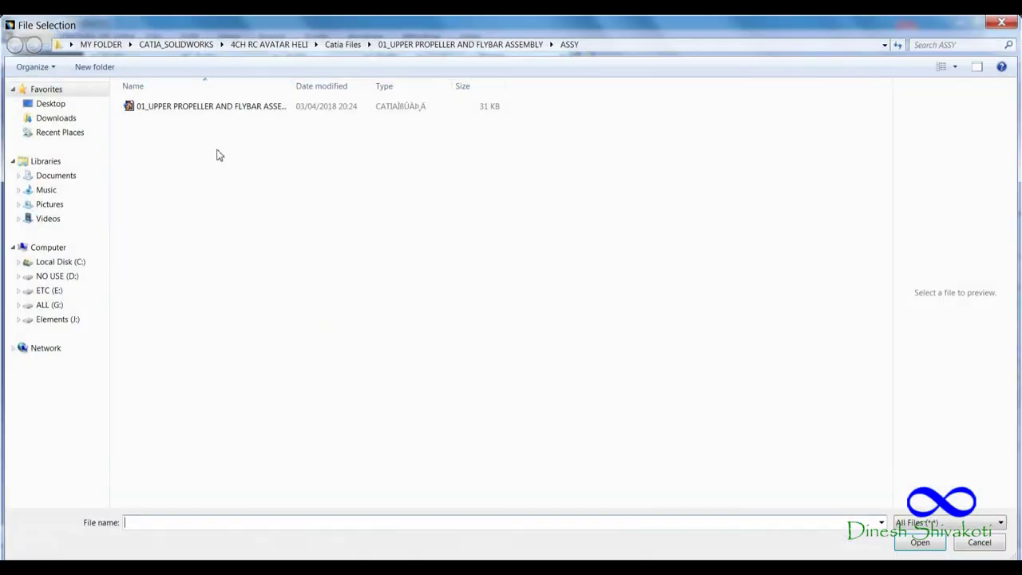
left_click(343, 45)
double_click(187, 178)
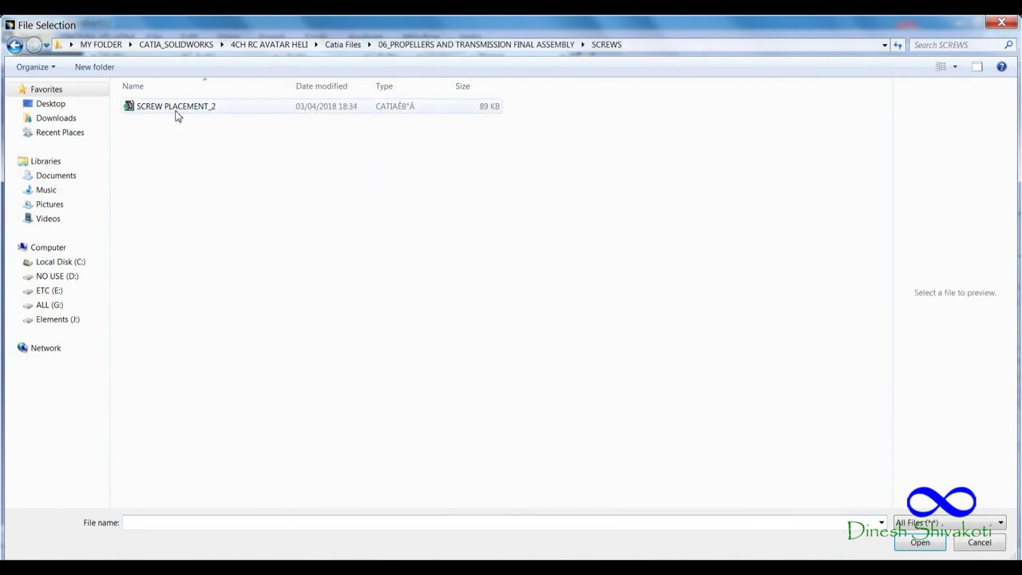
double_click(178, 110)
mouse_move(496, 360)
middle_mouse_down()
mouse_move(559, 397)
mouse_move(444, 345)
mouse_move(579, 312)
mouse_move(563, 323)
middle_mouse_up()
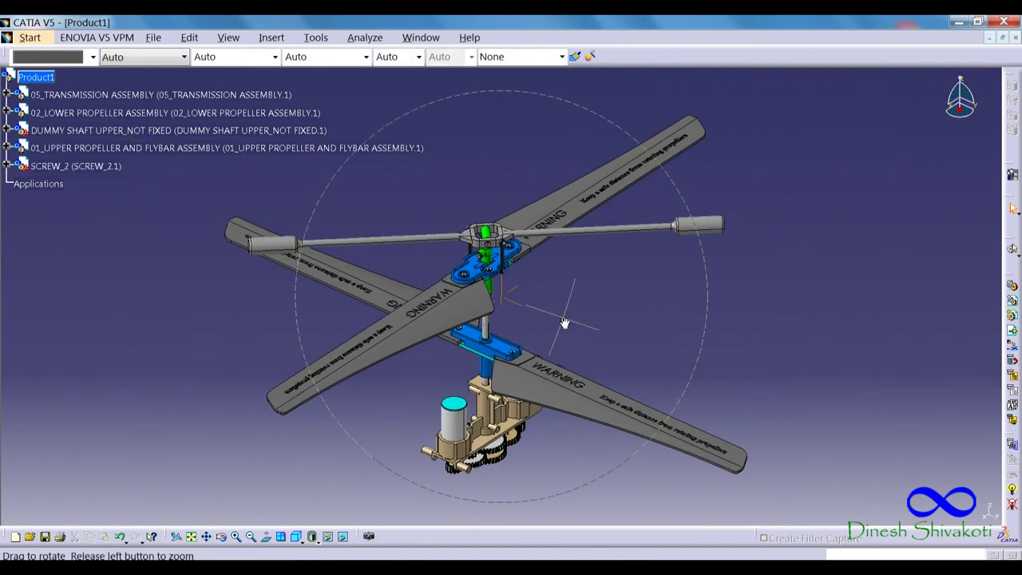
Step: Set the root product's part number to 06_PROPELLER AND TRANSMISSION FINAL ASSEMBLY
right_click(36, 76)
left_click(72, 124)
type("0")
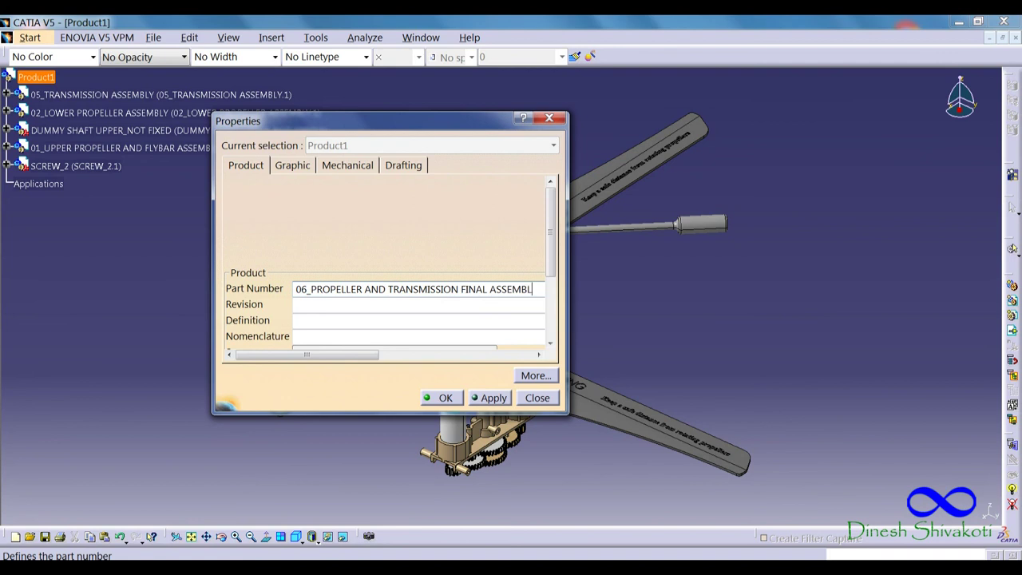
type("Y")
key("Return")
Step: Save the product into the 06_PROPELLERS AND TRANSMISSION FINAL ASSEMBLY\ASSY folder
key("ctrl+s")
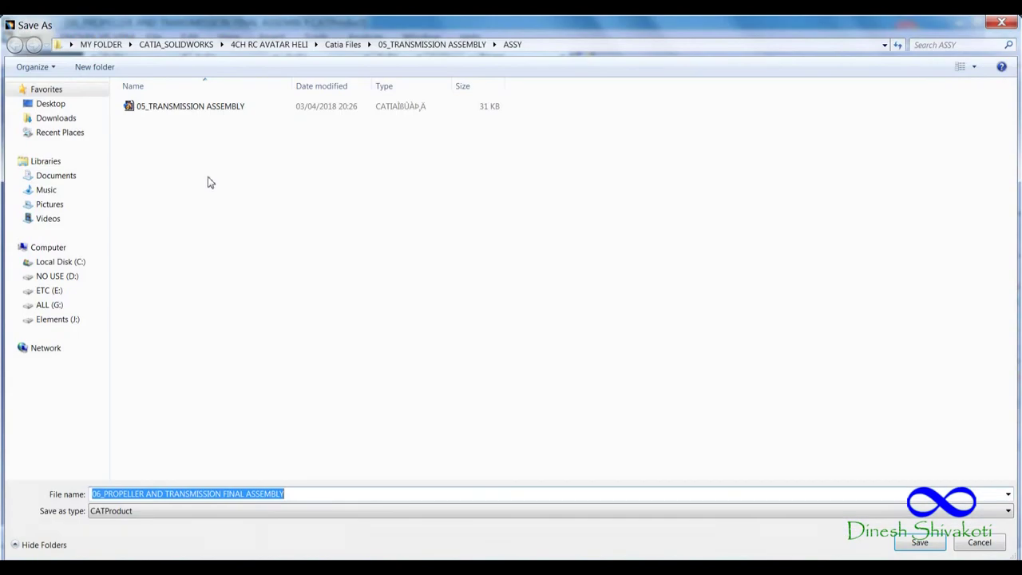
left_click(343, 45)
double_click(200, 176)
double_click(144, 103)
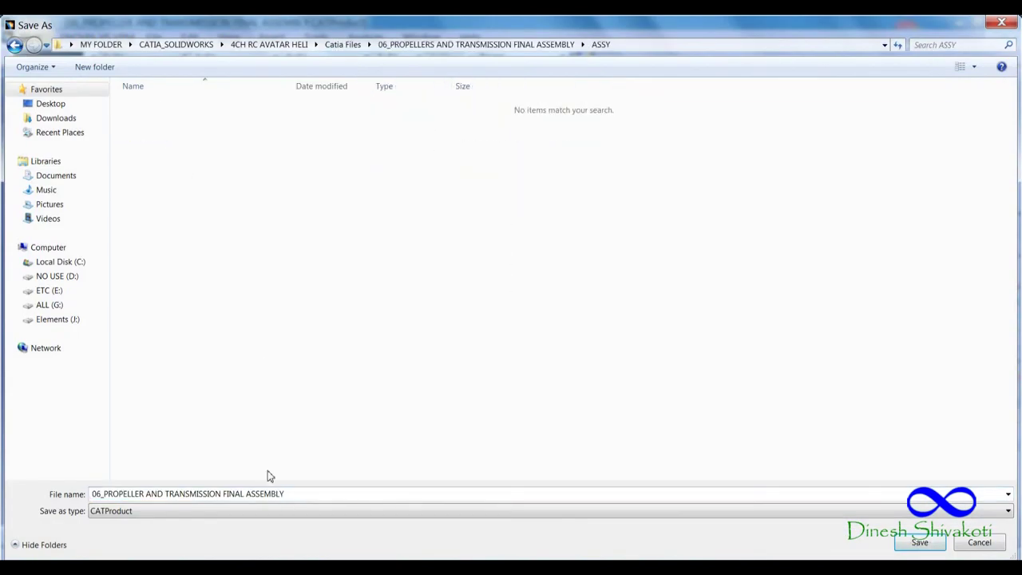
left_click(920, 544)
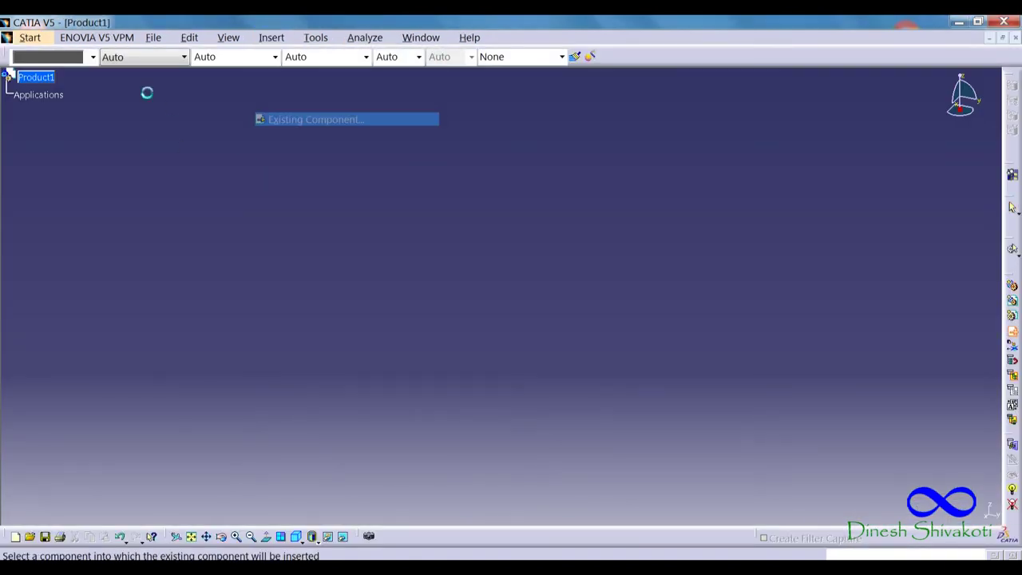
Step: Insert the 06 propellers and transmission final assembly into the empty product
left_click(24, 75)
left_click(342, 45)
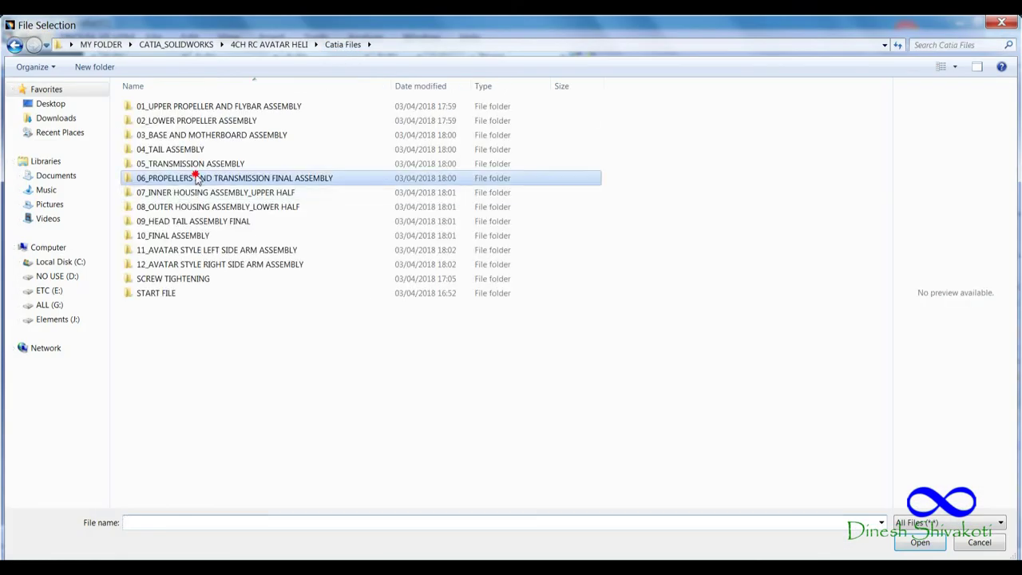
double_click(196, 177)
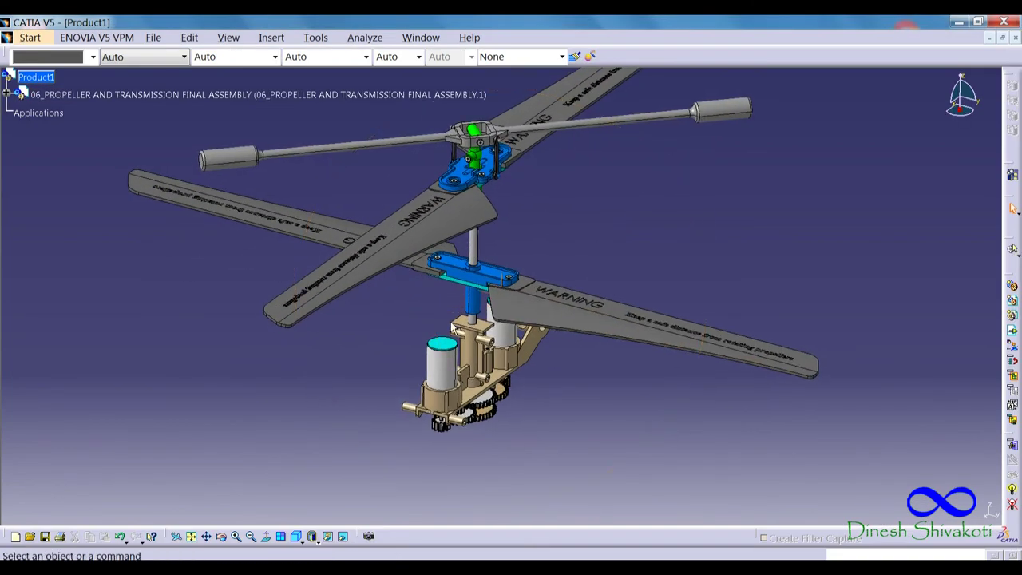
Step: Add the left and right inner side plates from the 07 folder
left_click(271, 38)
left_click(319, 119)
left_click(345, 45)
double_click(168, 192)
double_click(192, 106)
mouse_move(415, 336)
middle_mouse_down()
mouse_move(415, 289)
mouse_move(479, 335)
middle_mouse_up()
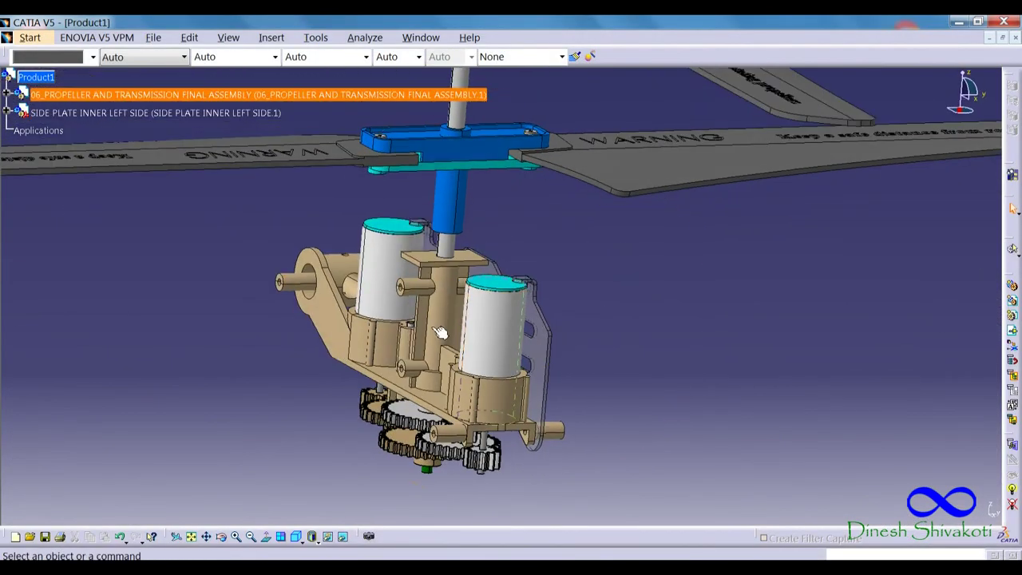
left_click(271, 37)
left_click(315, 119)
left_click(36, 76)
double_click(192, 121)
mouse_move(527, 399)
middle_mouse_down()
mouse_move(511, 336)
mouse_move(426, 357)
mouse_move(455, 391)
mouse_move(502, 290)
mouse_move(475, 348)
middle_mouse_up()
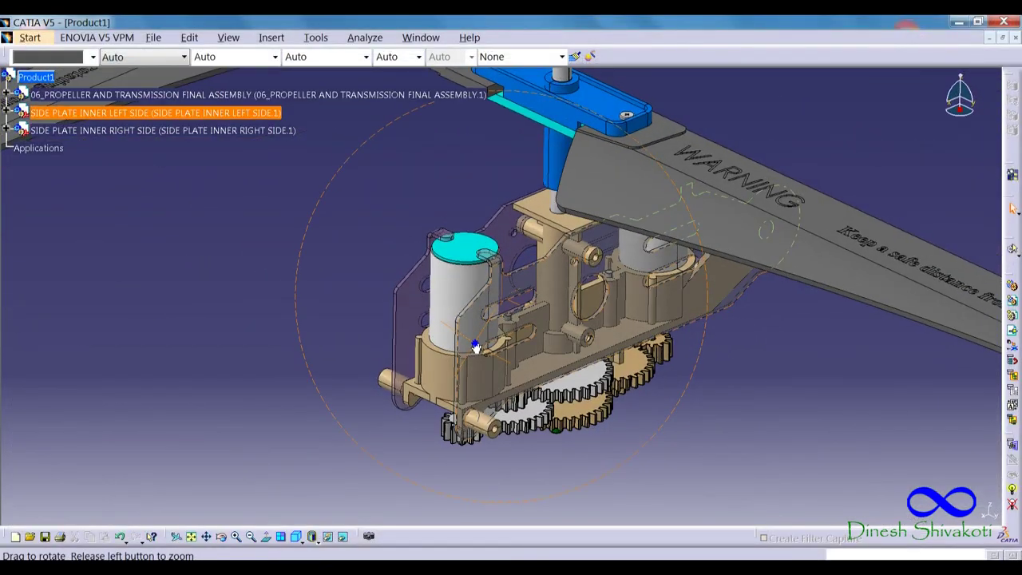
Step: Add the left and right front spacers
left_click(272, 38)
left_click(299, 119)
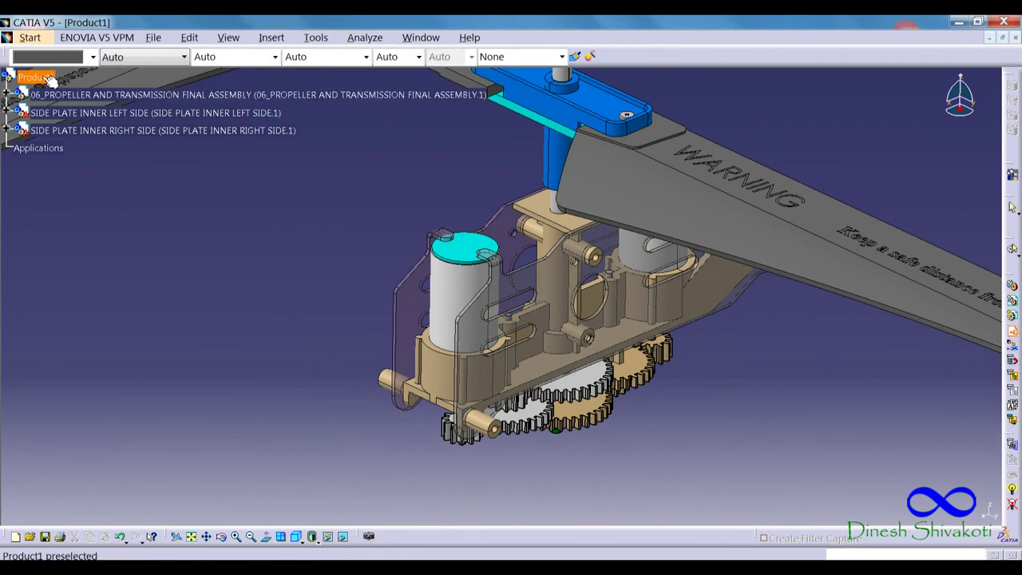
left_click(47, 77)
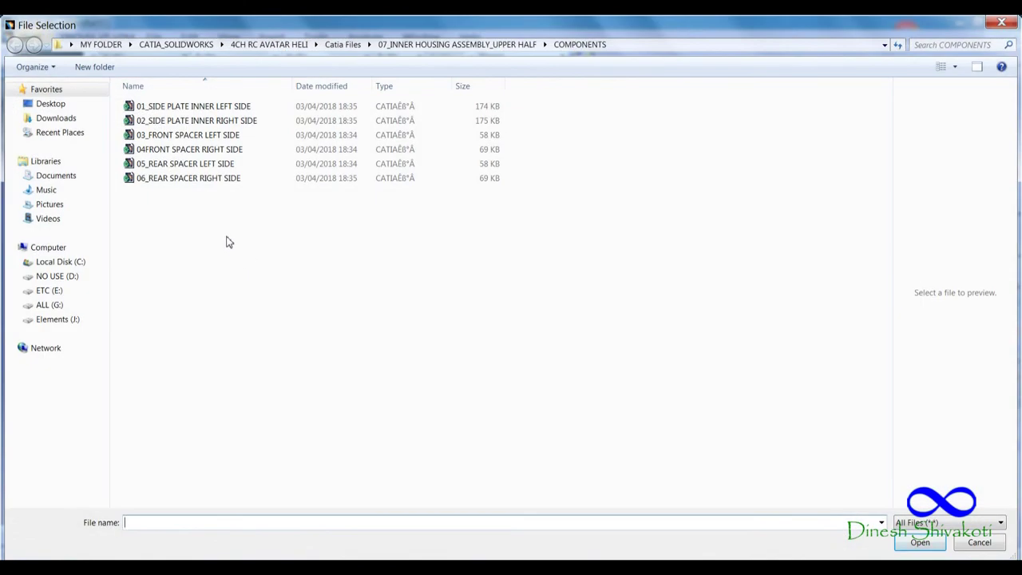
double_click(205, 143)
mouse_move(377, 289)
middle_mouse_down()
mouse_move(542, 219)
mouse_move(241, 74)
middle_mouse_up()
left_click(272, 37)
left_click(288, 105)
left_click(36, 77)
double_click(183, 148)
mouse_move(505, 385)
middle_mouse_down()
mouse_move(425, 397)
mouse_move(367, 375)
middle_mouse_up()
Step: Add the left and right rear spacers and check the assembled housing
left_click(271, 37)
left_click(303, 91)
left_click(36, 77)
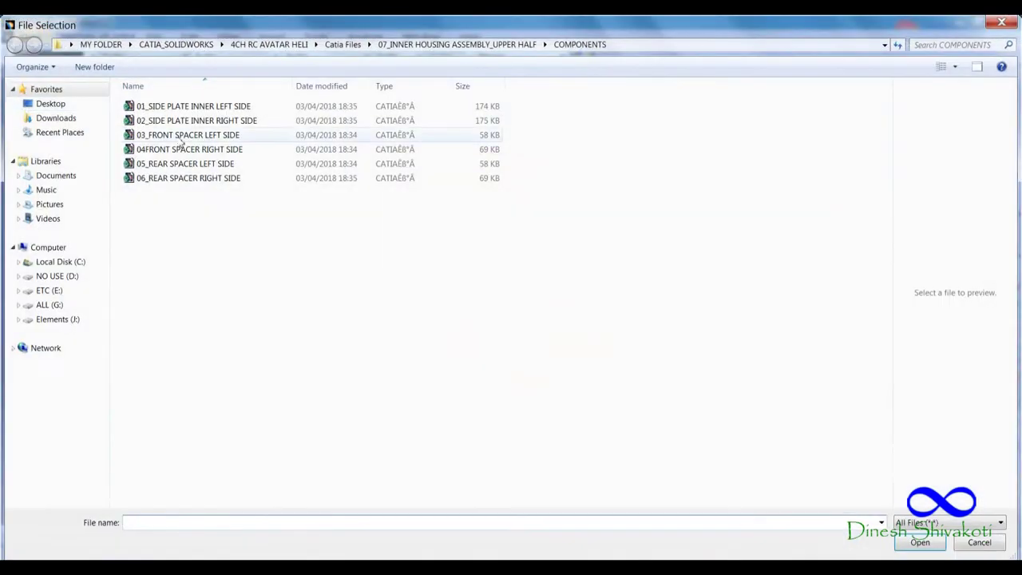
double_click(165, 165)
middle_click_drag(479, 351, 447, 336)
left_click(272, 38)
left_click(275, 118)
left_click(36, 77)
double_click(203, 183)
mouse_move(343, 287)
middle_mouse_down()
mouse_move(370, 303)
mouse_move(371, 354)
mouse_move(379, 348)
middle_mouse_up()
middle_click_drag(406, 424, 413, 407)
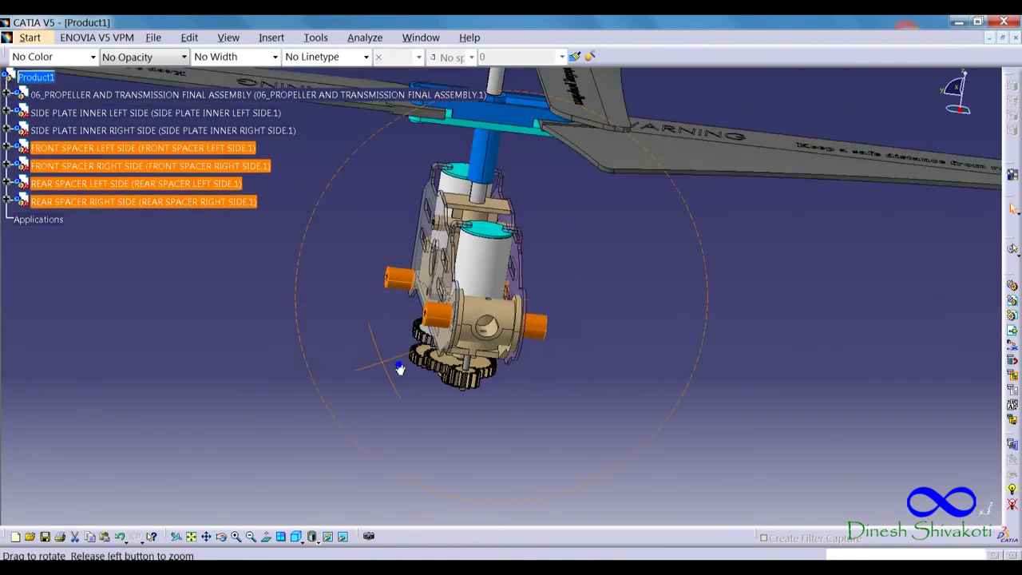
Step: Set the root product's part number to 07_INNER HOUSING ASSEMBLY_UPPER HALF
right_click(32, 76)
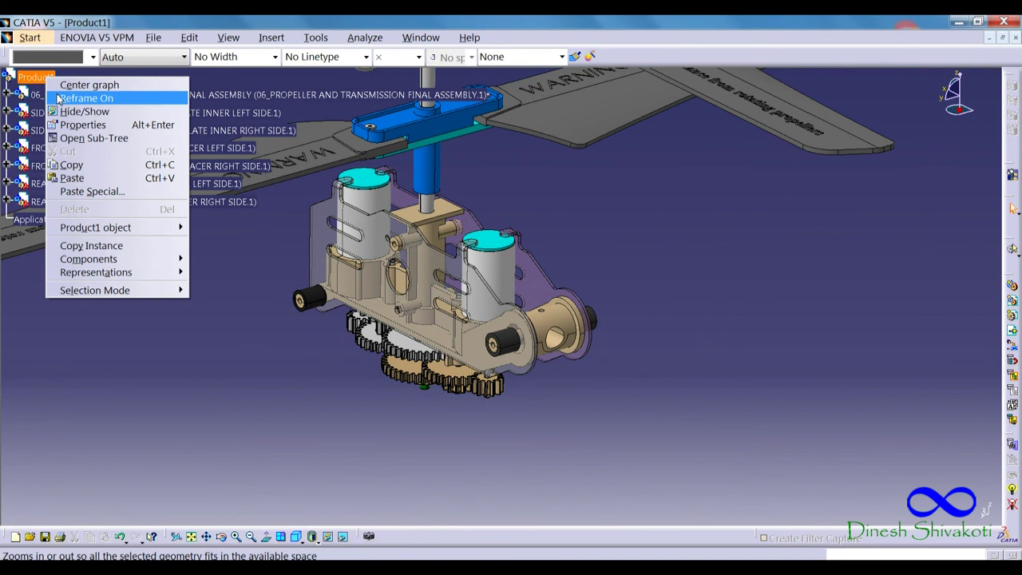
left_click(80, 124)
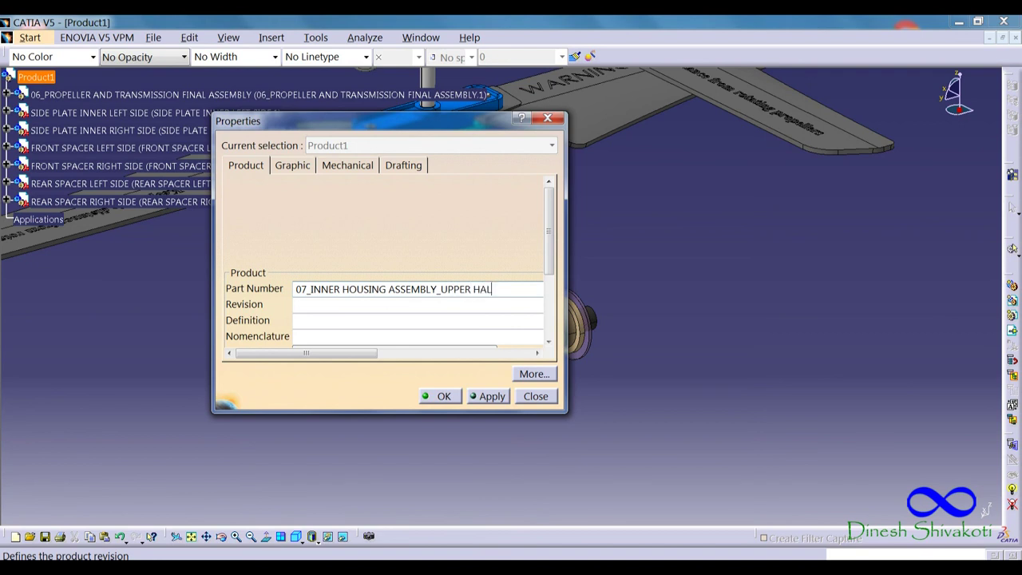
type("F")
key("Return")
Step: Save it as 07_INNER HOUSING ASSEMBLY_UPPER HALF.CATProduct in its 07 folder
left_click(144, 40)
left_click(151, 95)
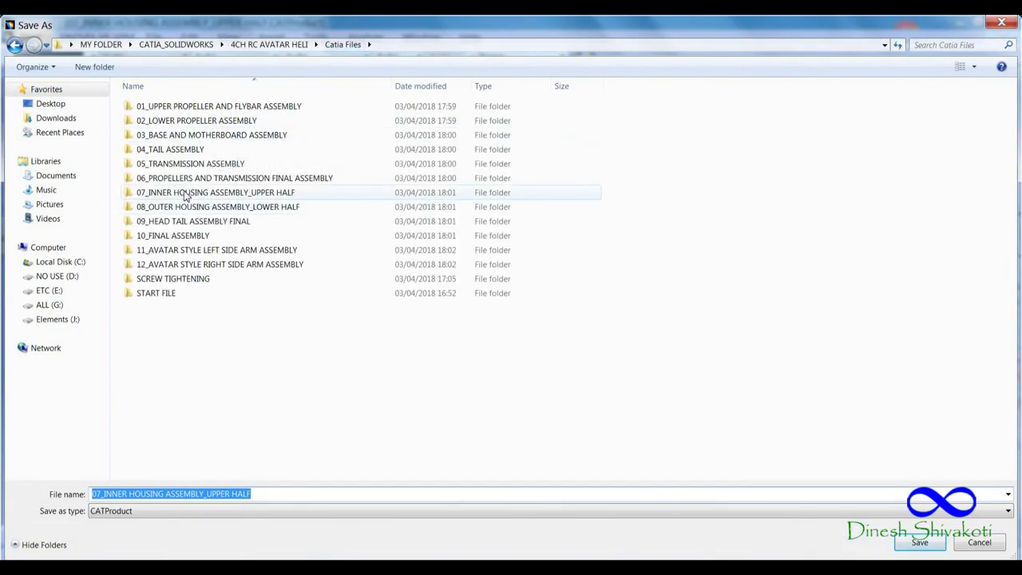
double_click(186, 194)
left_click(920, 542)
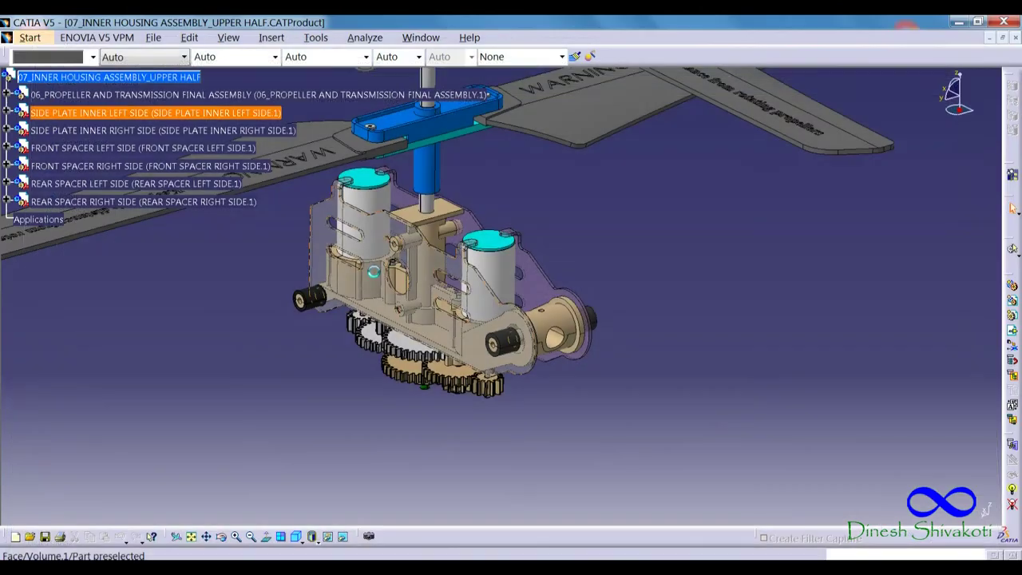
middle_click_drag(388, 303, 452, 304)
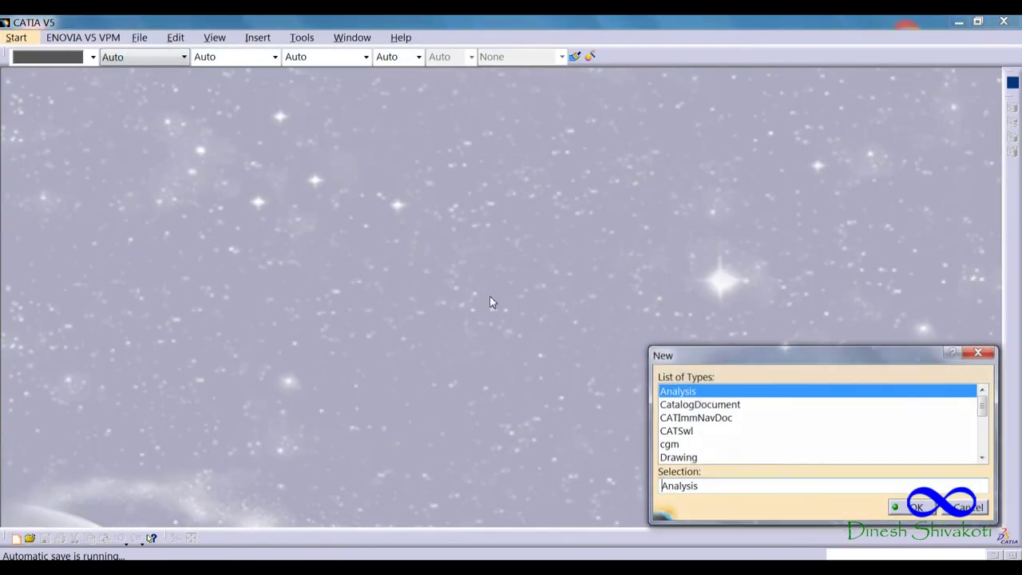
Step: Create a new product and insert the 03_BASE AND MOTHERBOARD ASSEMBLY into it
type("Part")
left_click(910, 508)
left_click(271, 38)
left_click(288, 118)
left_click(40, 78)
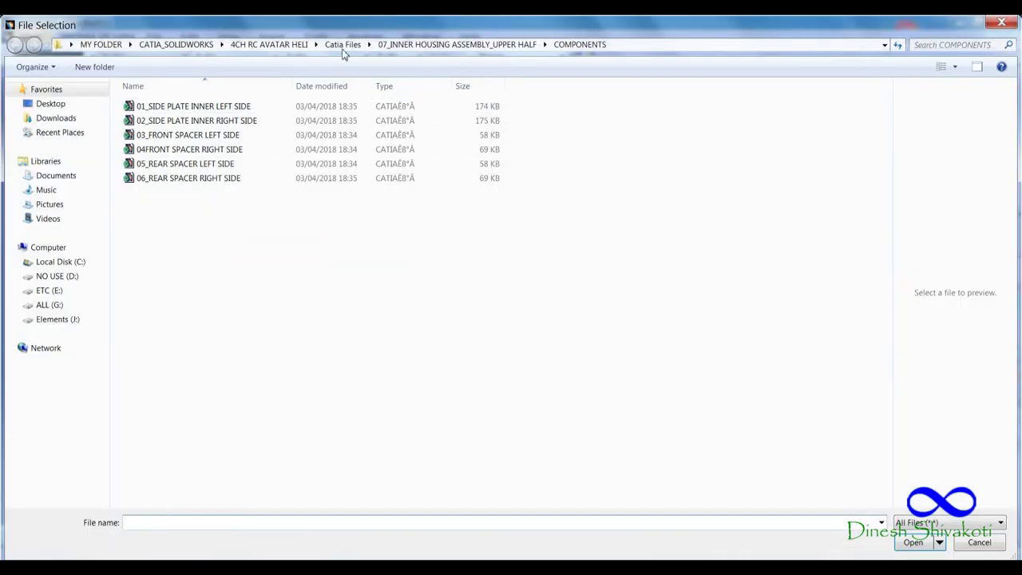
left_click(344, 45)
double_click(194, 209)
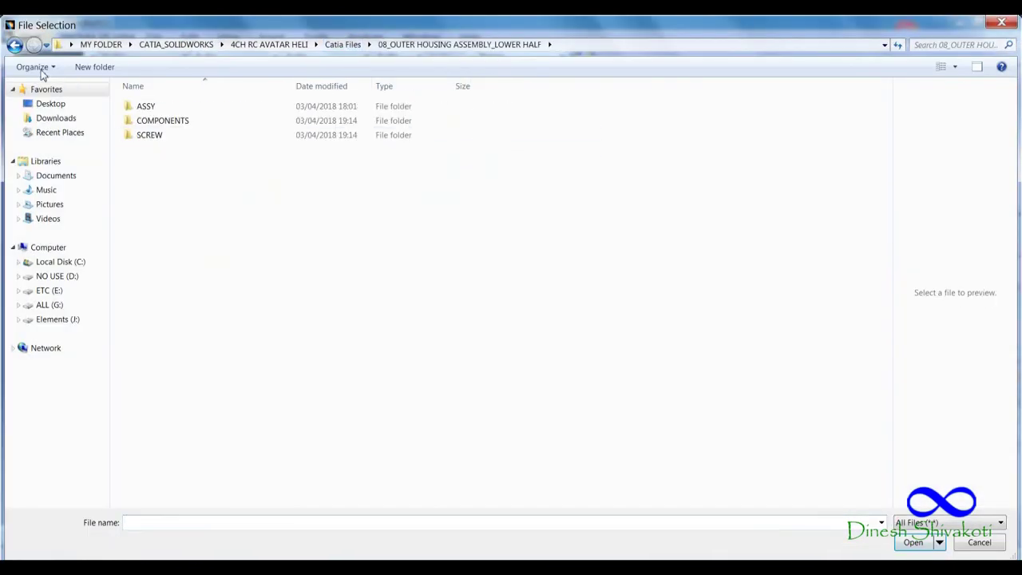
left_click(15, 45)
double_click(189, 136)
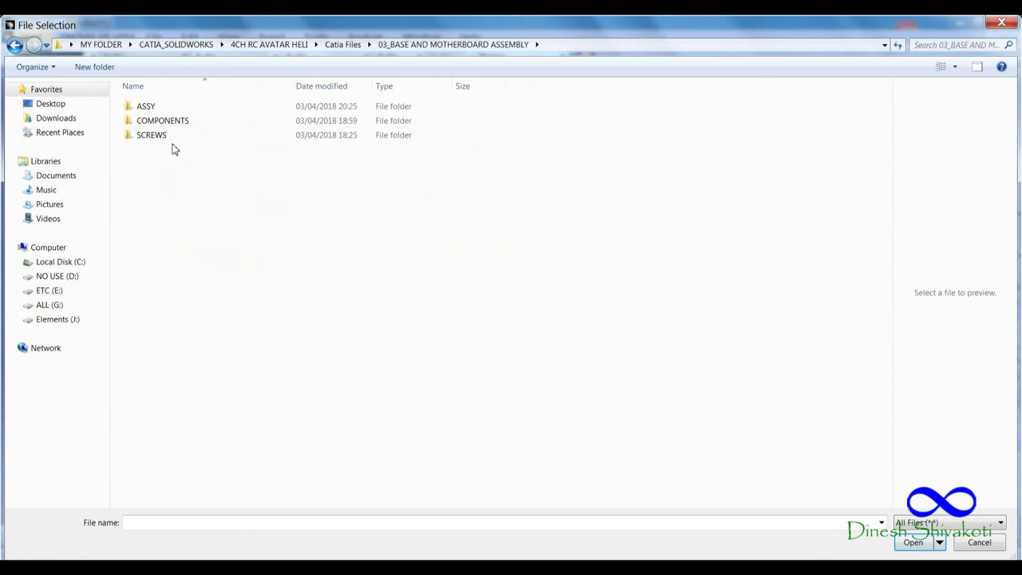
double_click(174, 108)
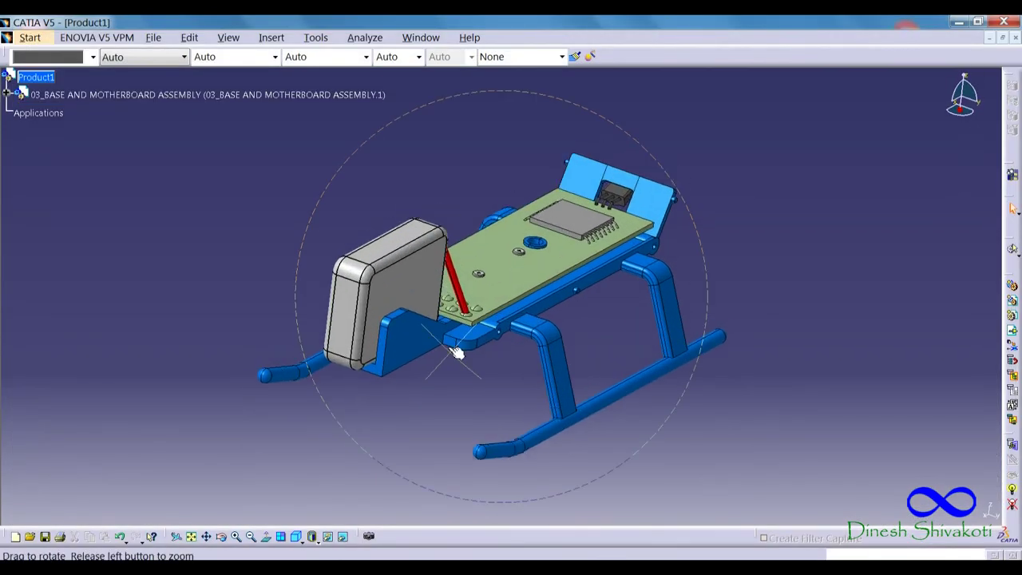
Step: Add SIDE PLATE OUTER LEFT SIDE and SIDE PLATE OUTER RIGHT SIDE from the 08 folder
left_click(271, 37)
left_click(304, 117)
left_click(36, 76)
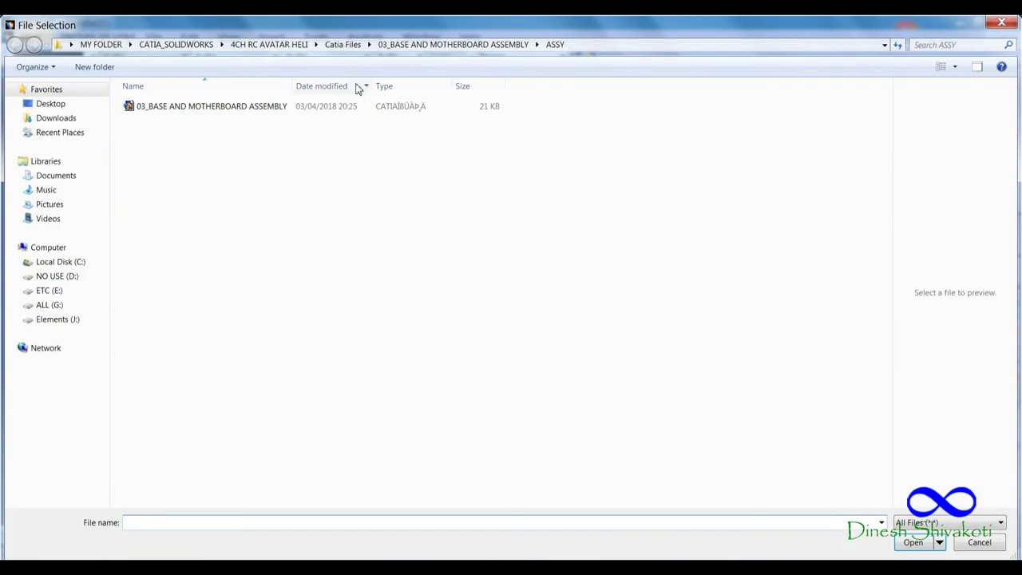
double_click(176, 207)
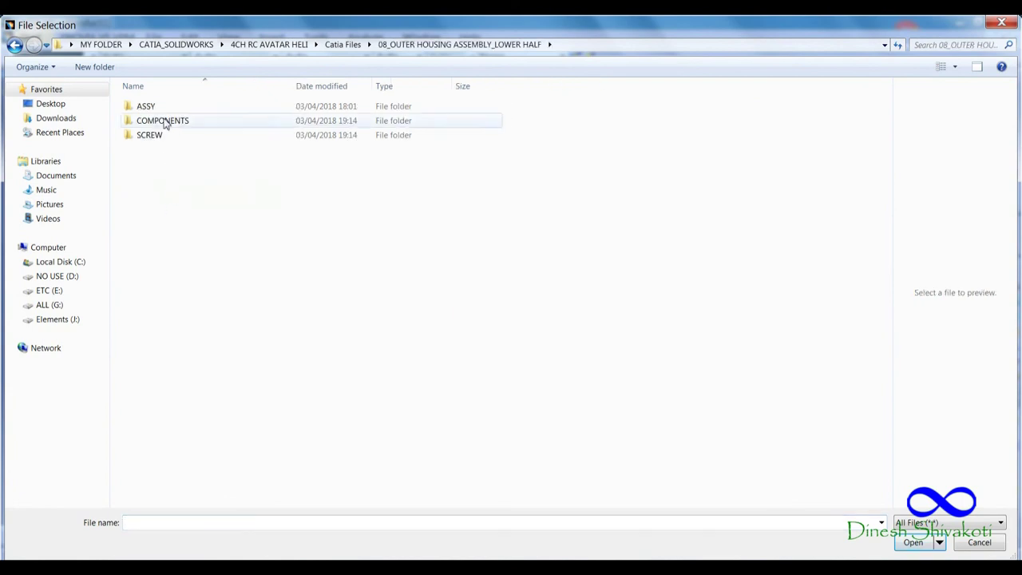
double_click(175, 112)
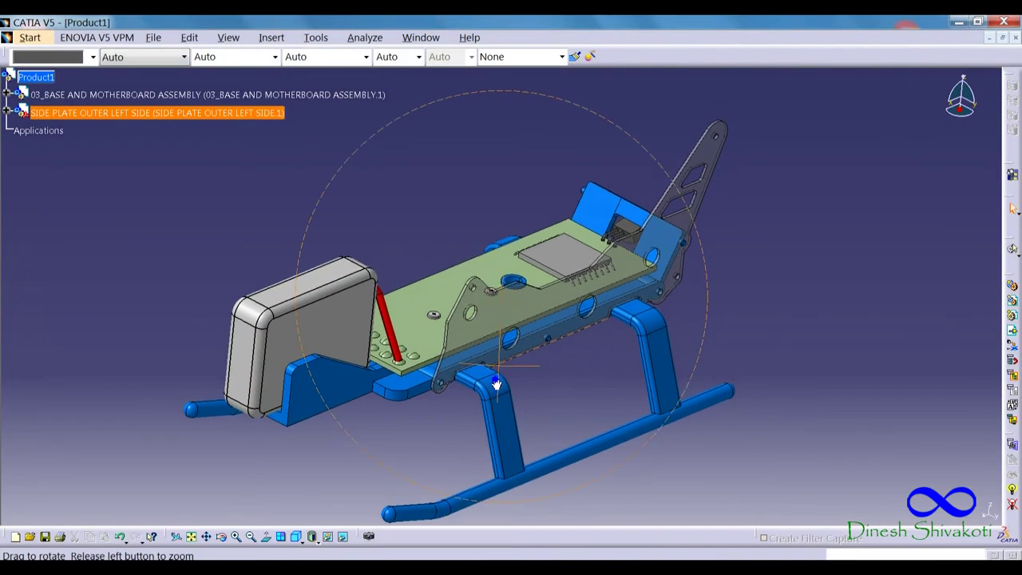
left_click(297, 120)
left_click(36, 77)
double_click(200, 121)
mouse_move(416, 343)
middle_mouse_down()
mouse_move(441, 358)
mouse_move(330, 94)
middle_mouse_up()
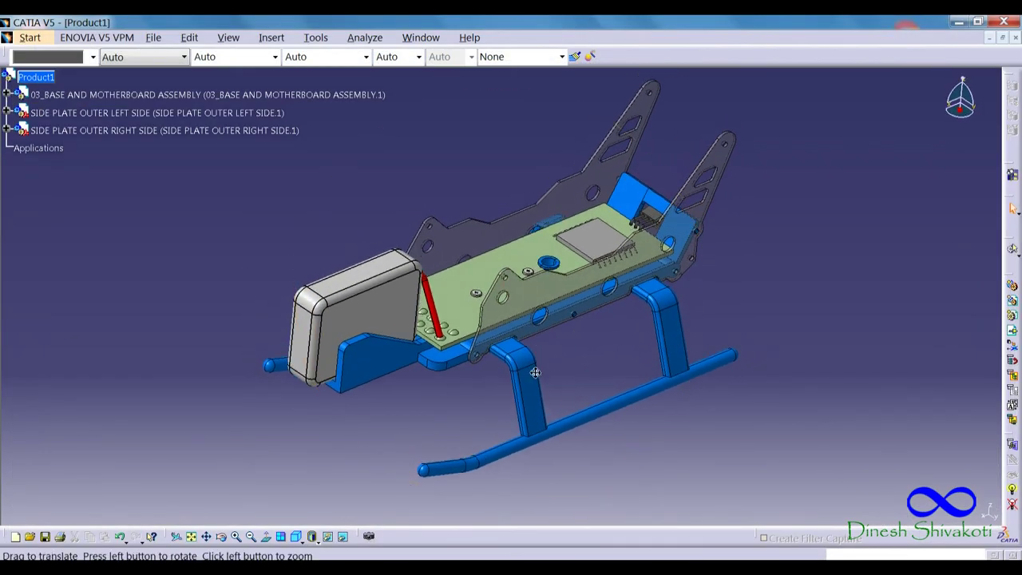
Step: Add the SCREW_21 and SCREW_22 parts
left_click(315, 119)
left_click(136, 94)
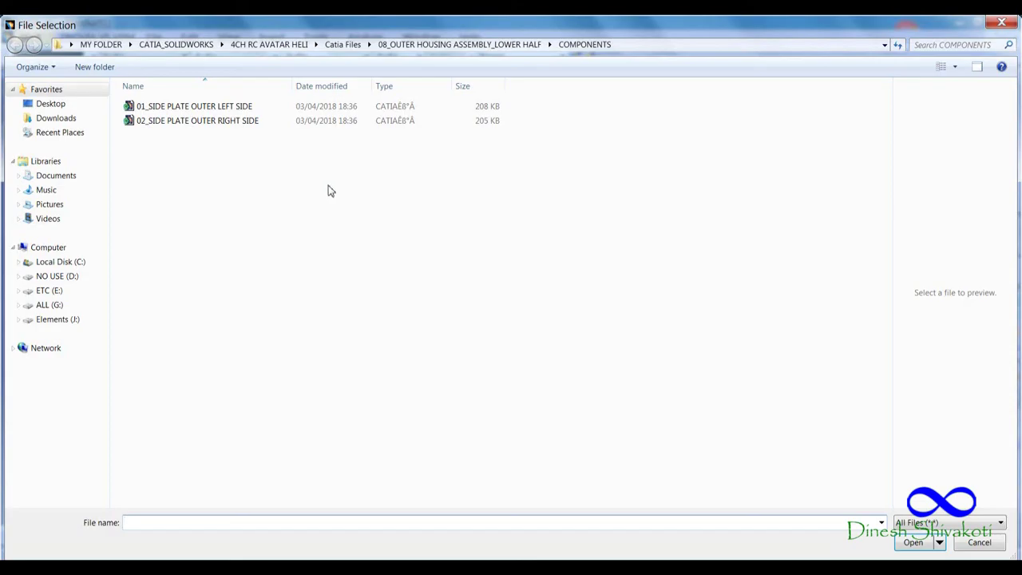
double_click(180, 109)
middle_click_drag(503, 351, 513, 388)
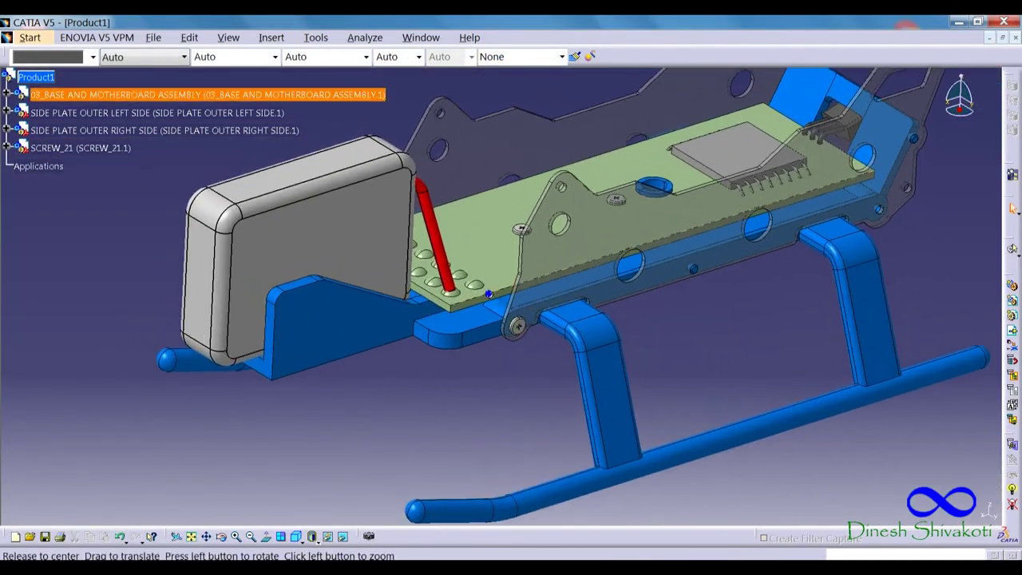
left_click(271, 38)
left_click(316, 119)
left_click(136, 95)
double_click(176, 120)
mouse_move(494, 341)
middle_mouse_down()
mouse_move(475, 261)
mouse_move(297, 501)
middle_mouse_up()
Step: Inspect the model in a four-view isometric layout, then return to a single view
left_click(296, 535)
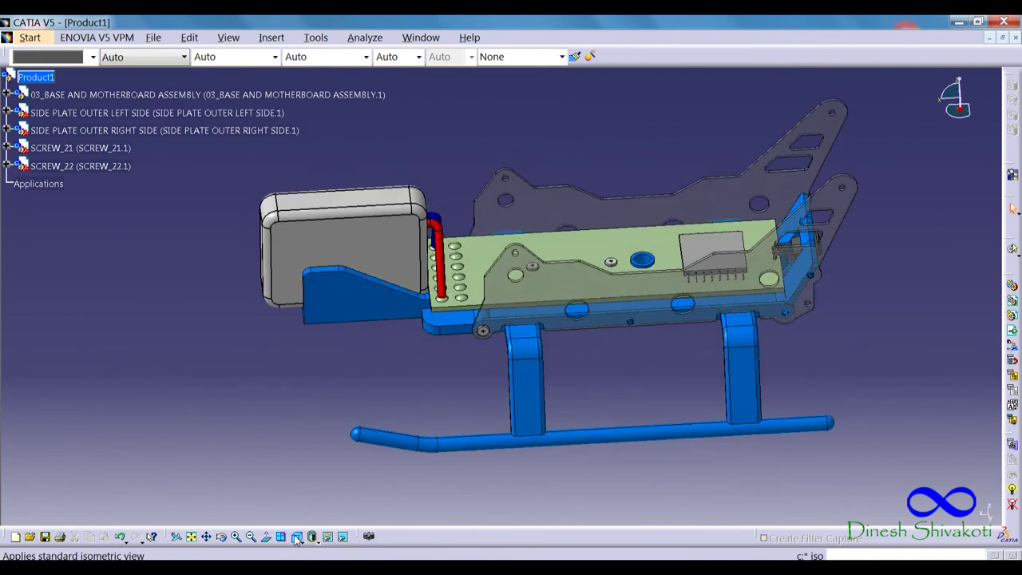
left_click(281, 536)
middle_click_drag(376, 240, 410, 205)
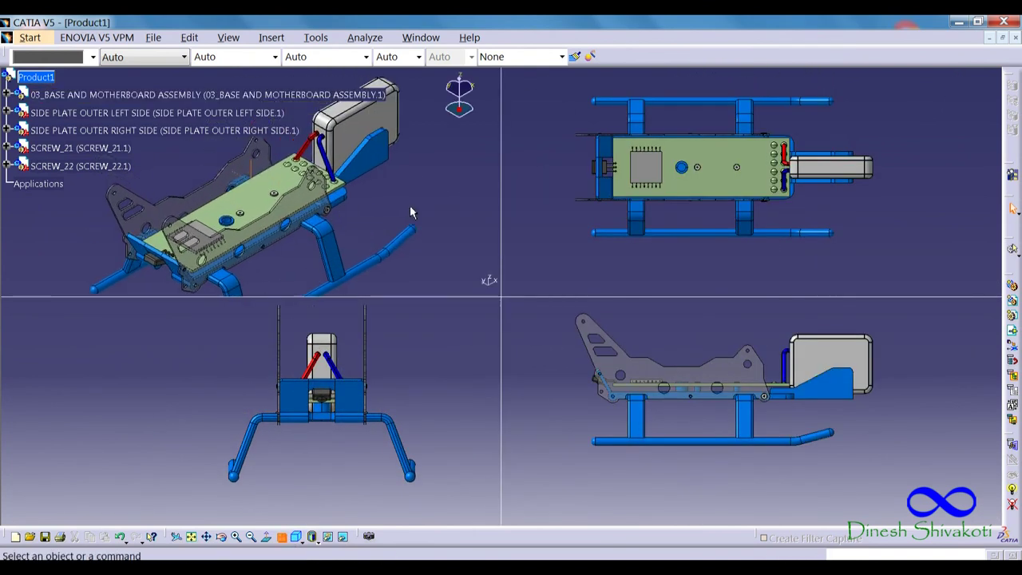
middle_click_drag(639, 343, 678, 354)
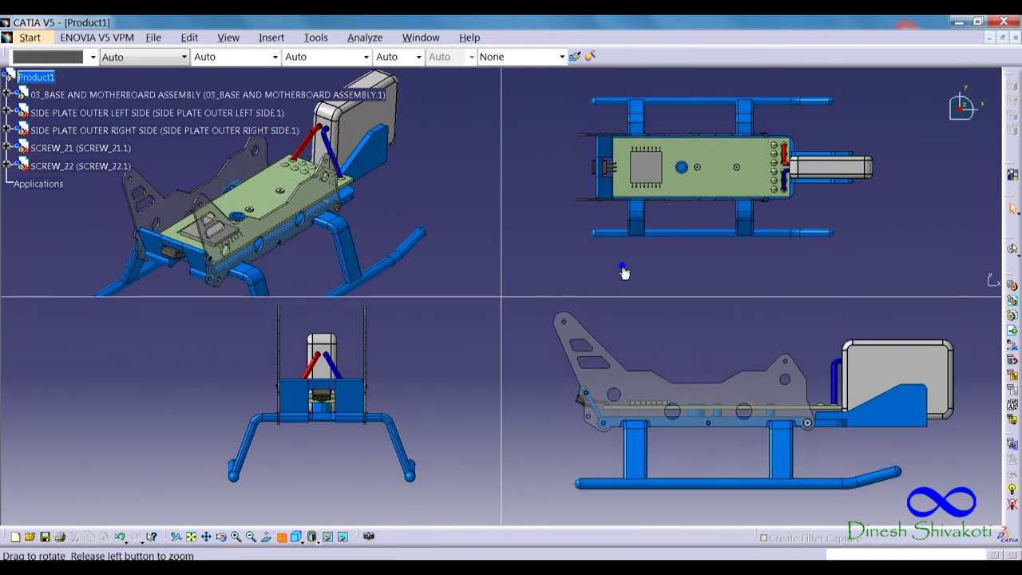
middle_click_drag(623, 270, 636, 264)
left_click(153, 130)
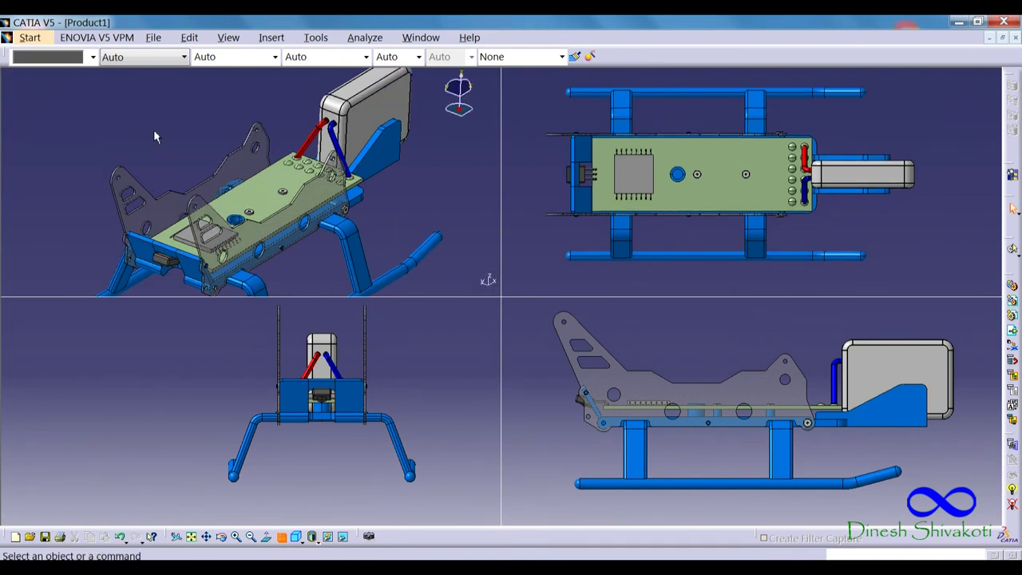
left_click(296, 536)
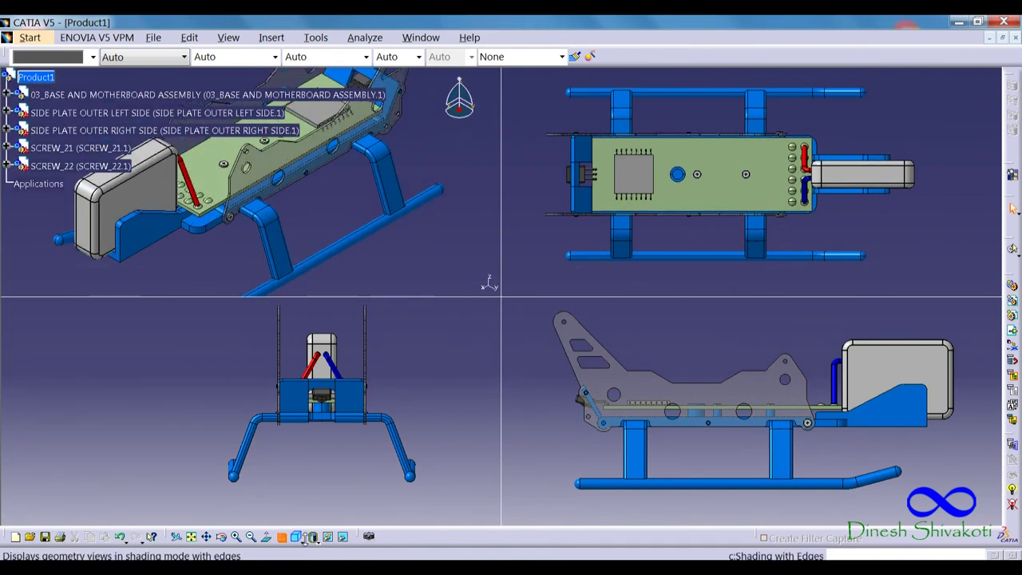
left_click(312, 535)
Step: Set Product1's part number to 08_OUTER HOUSING ASSEMBLY_LOWER HALF
right_click(46, 76)
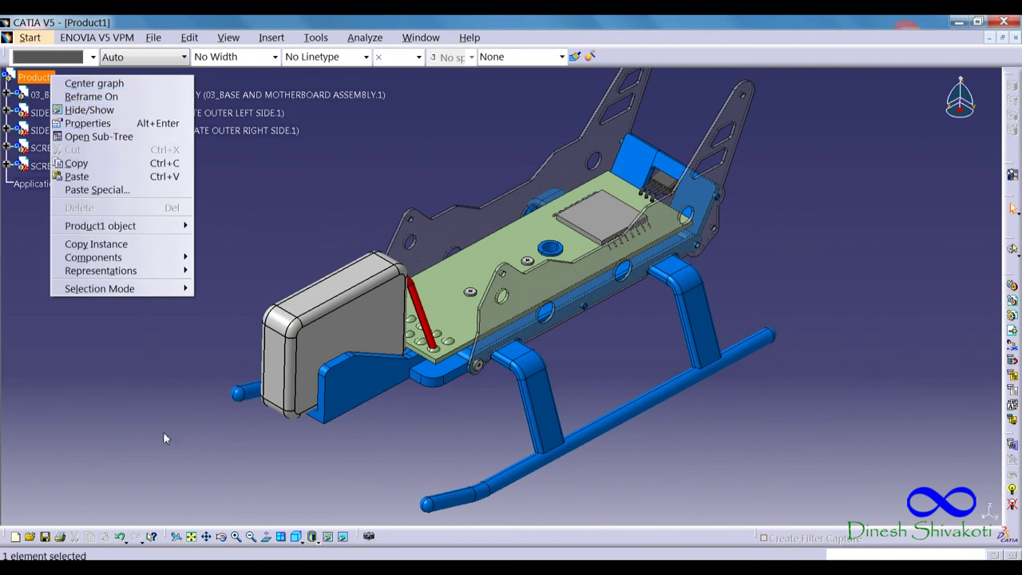
left_click(93, 124)
type("08_")
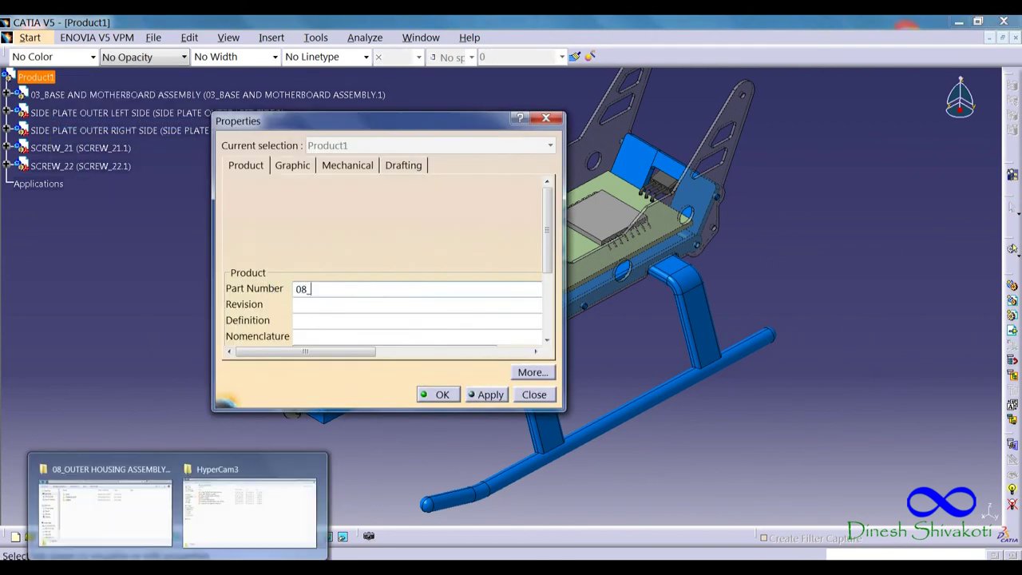
left_click(136, 520)
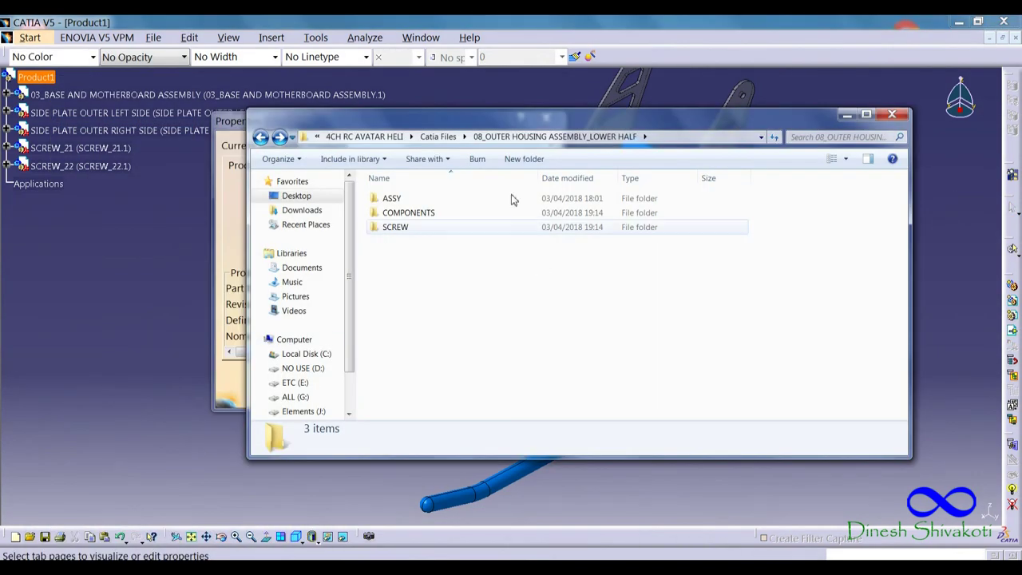
left_click(847, 114)
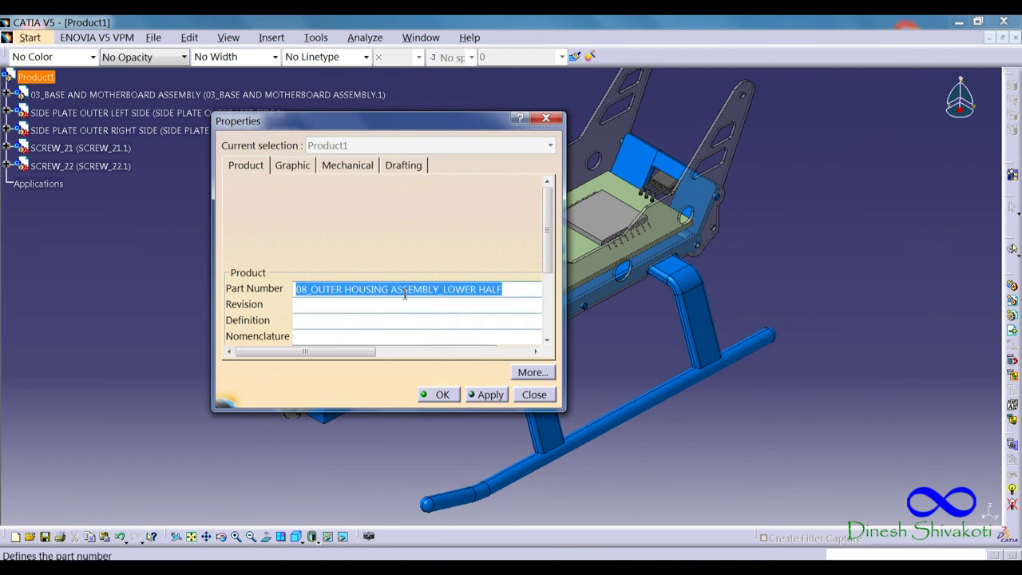
left_click(443, 395)
Step: Save it as a CATProduct in the 08_OUTER HOUSING ASSEMBLY_LOWER HALF folder
left_click(153, 37)
left_click(172, 128)
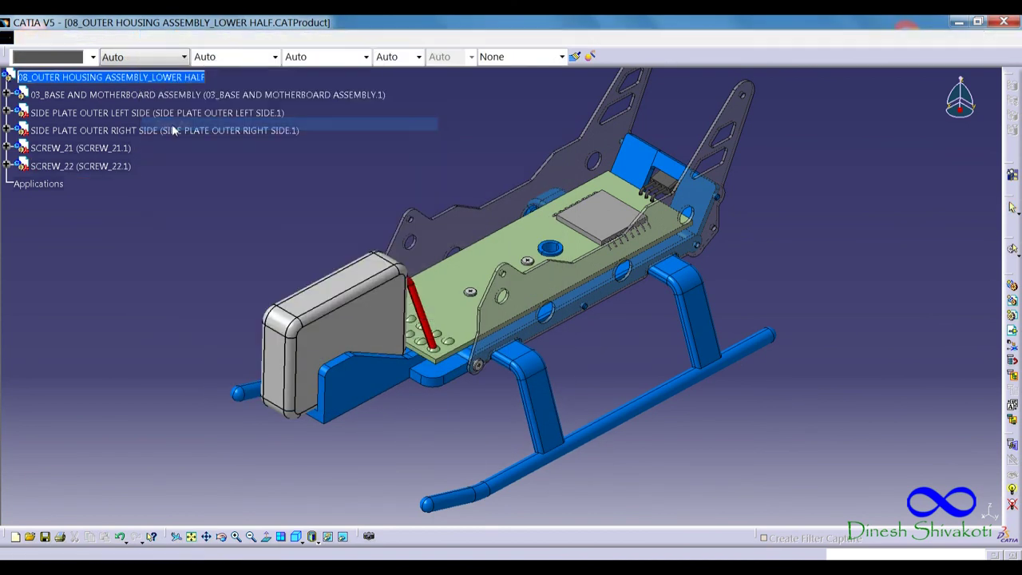
left_click(343, 44)
key("Return")
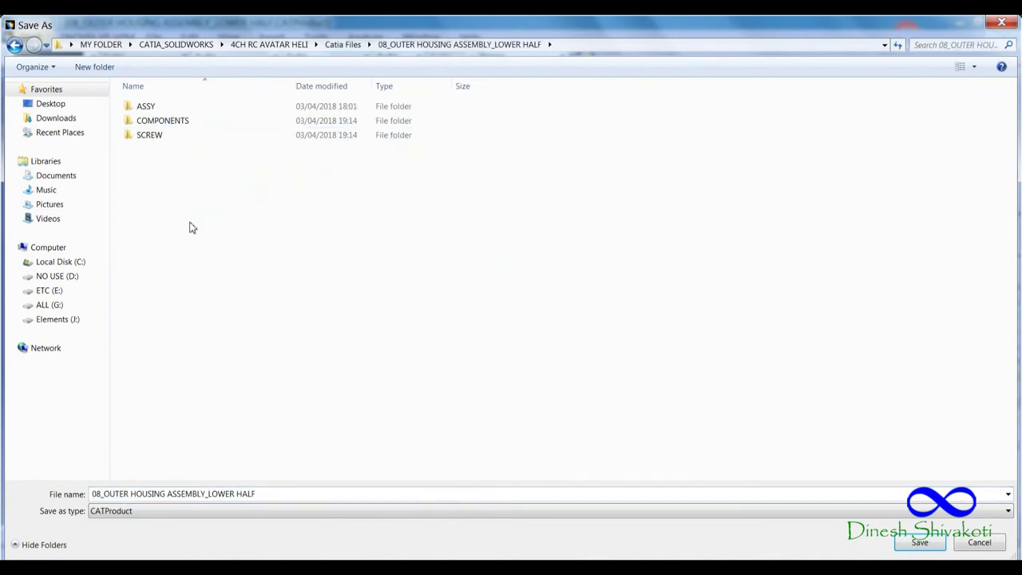
left_click(918, 543)
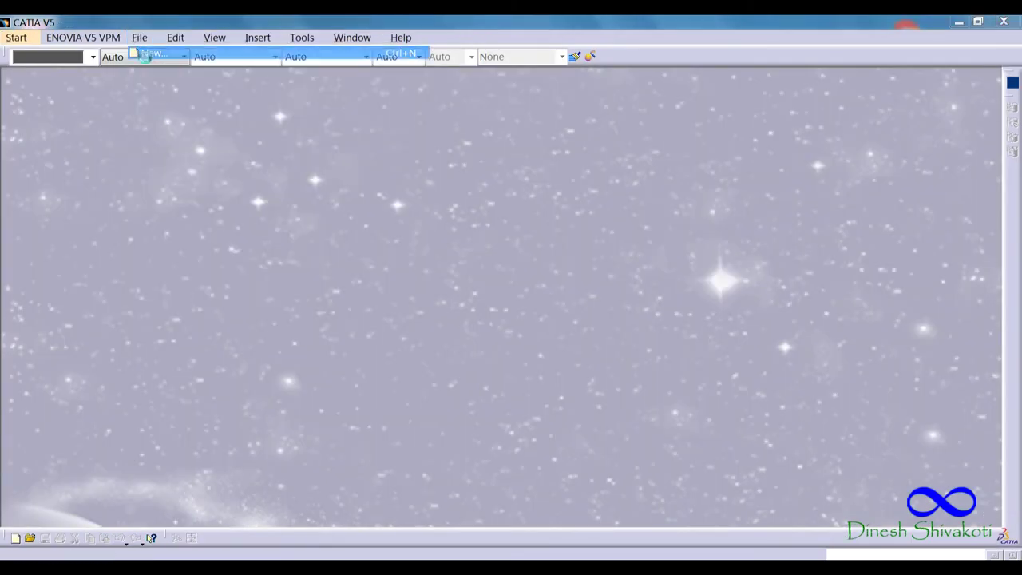
Step: Create a new product and insert the 07_INNER HOUSING ASSEMBLY_UPPER HALF assembly
double_click(675, 431)
left_click(271, 38)
left_click(288, 105)
left_click(44, 78)
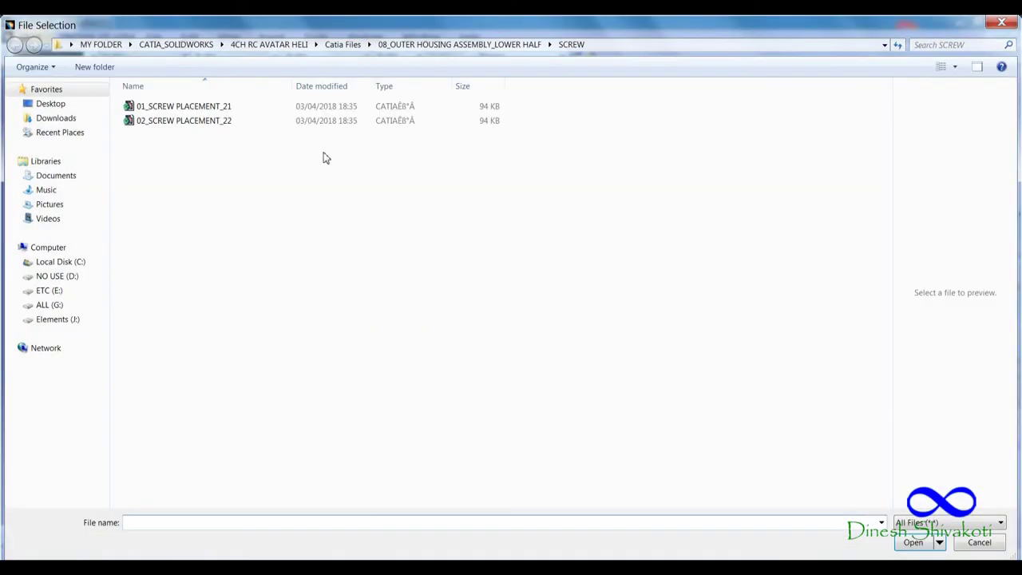
left_click(349, 46)
double_click(219, 223)
double_click(177, 123)
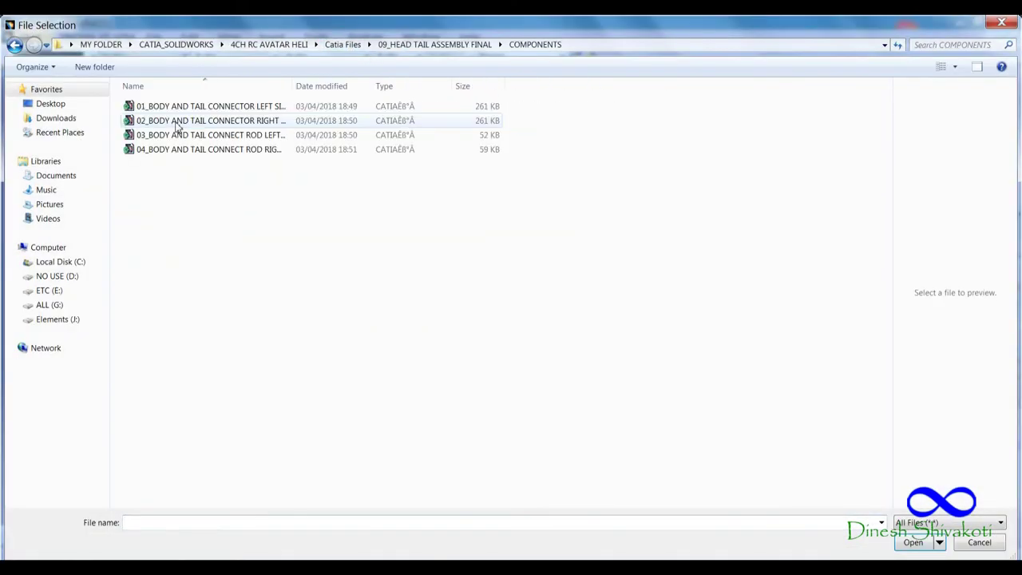
double_click(19, 46)
double_click(184, 191)
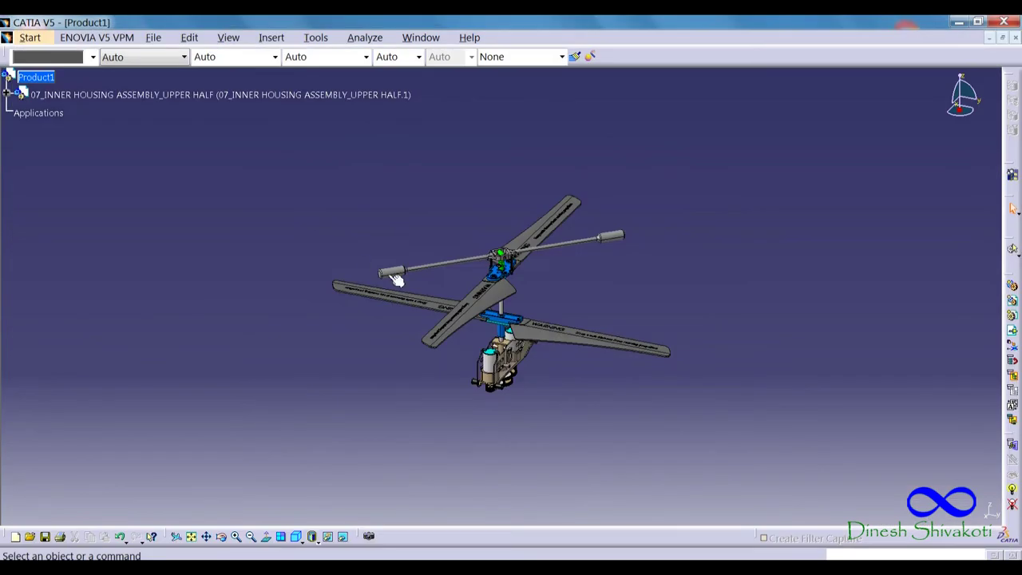
middle_click_drag(351, 136, 296, 50)
Step: Insert the 08_OUTER HOUSING ASSEMBLY_LOWER HALF assembly from its ASSY folder
left_click(272, 37)
left_click(320, 118)
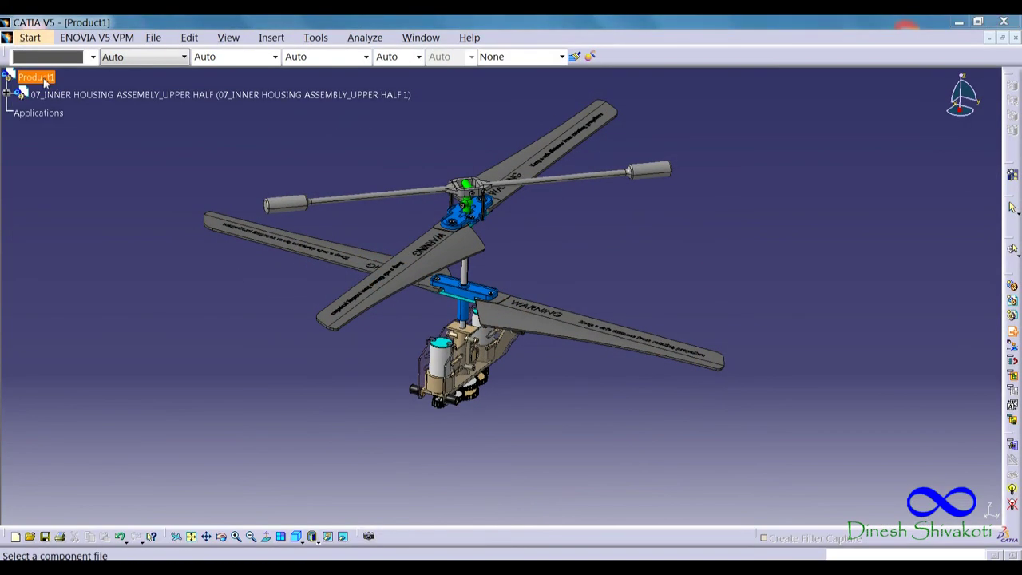
left_click(344, 44)
double_click(168, 206)
double_click(167, 106)
double_click(167, 106)
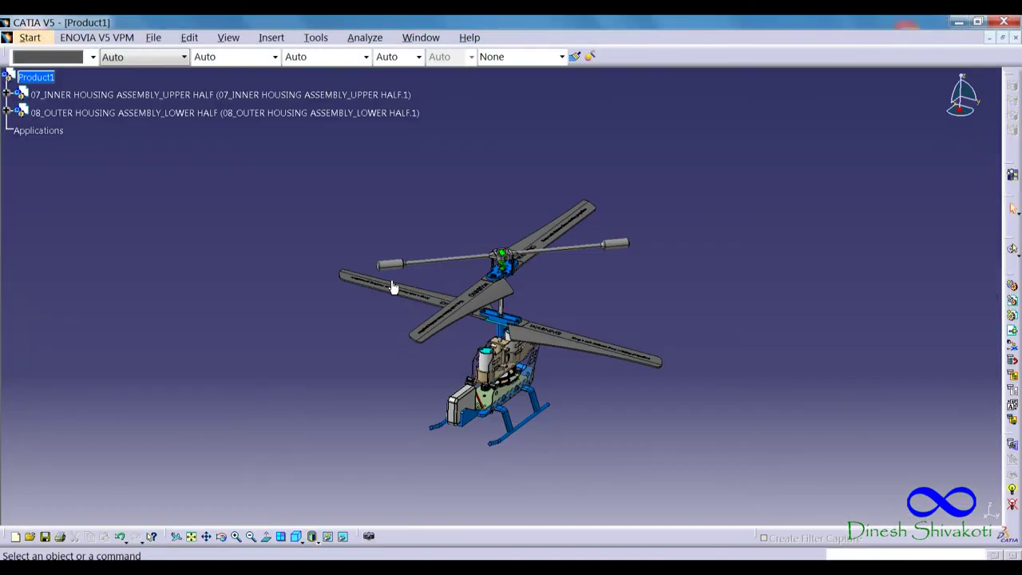
mouse_move(435, 375)
middle_mouse_down()
mouse_move(572, 349)
mouse_move(479, 240)
middle_mouse_up()
Step: Add the left and right body-and-tail connectors from 09_HEAD TAIL ASSEMBLY FINAL
left_click(271, 38)
left_click(279, 119)
left_click(36, 77)
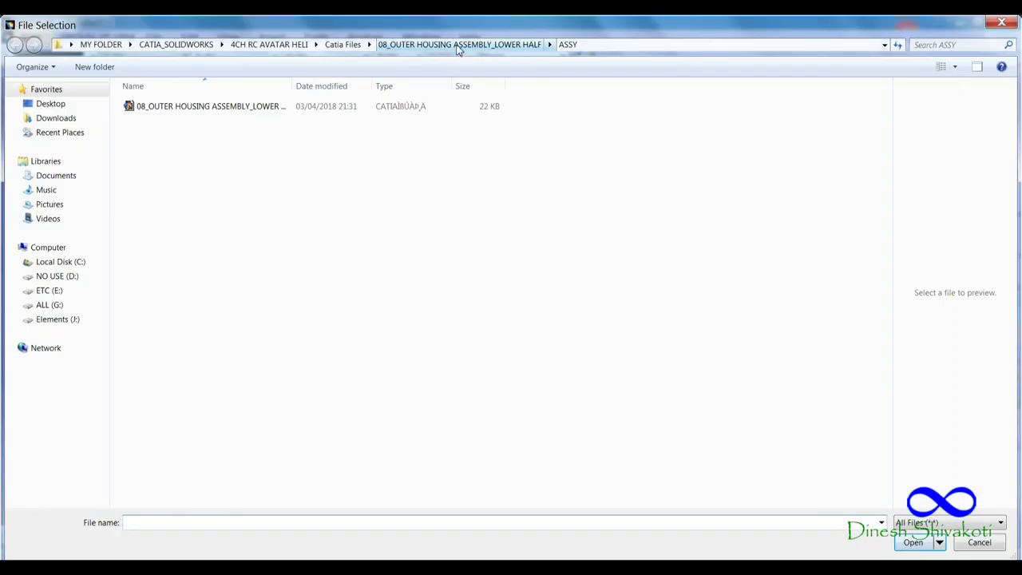
left_click(343, 44)
double_click(177, 221)
double_click(175, 106)
mouse_move(412, 447)
middle_mouse_down()
mouse_move(410, 407)
mouse_move(585, 335)
middle_mouse_up()
left_click(316, 119)
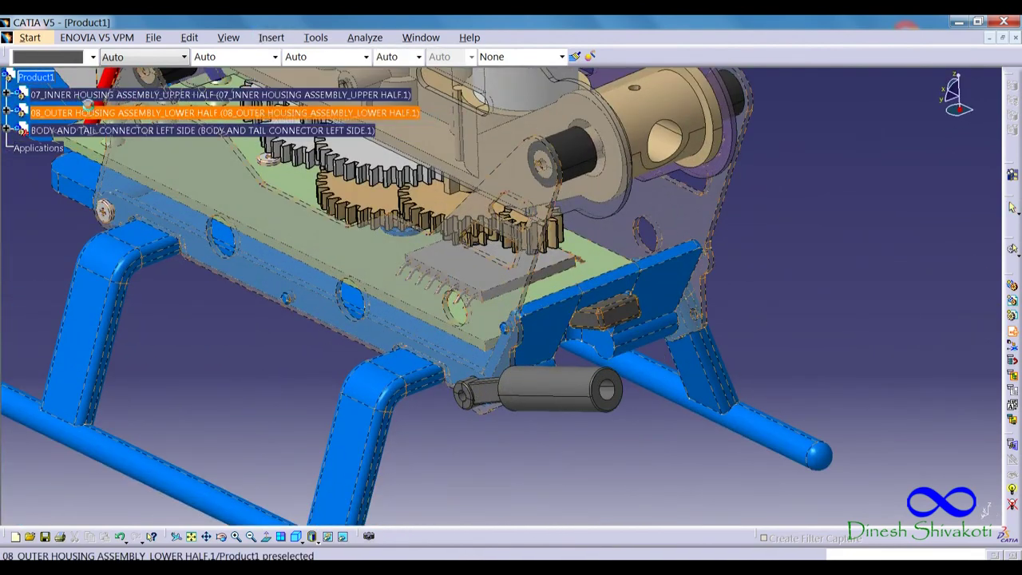
left_click(36, 77)
double_click(240, 122)
middle_click_drag(585, 335, 621, 285)
Step: Add the left and right body-and-tail connect rods
left_click(271, 37)
left_click(315, 119)
left_click(36, 77)
double_click(182, 135)
mouse_move(399, 335)
middle_mouse_down()
mouse_move(441, 355)
mouse_move(456, 392)
middle_mouse_up()
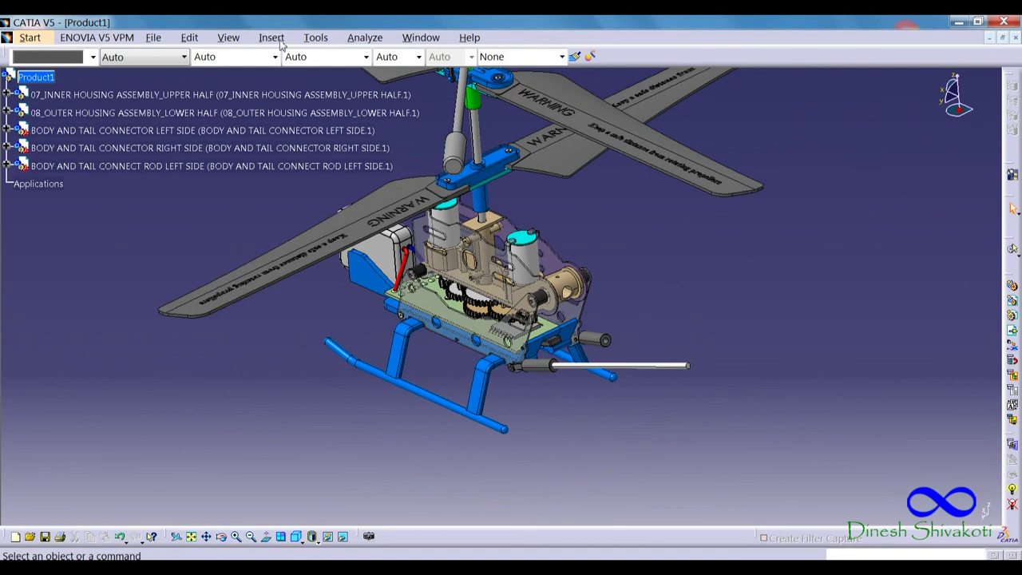
left_click(296, 120)
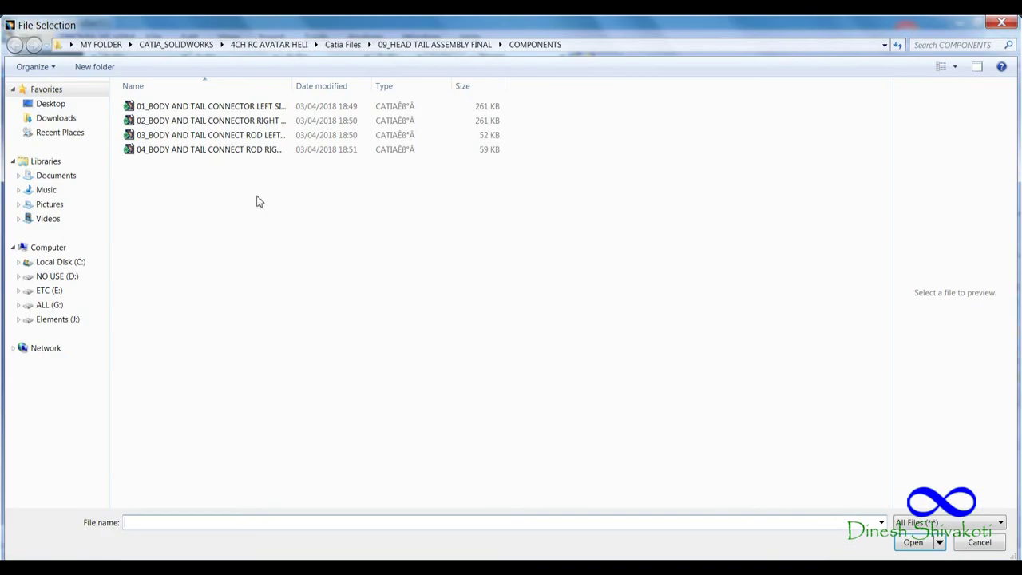
double_click(224, 150)
mouse_move(224, 150)
middle_mouse_down()
mouse_move(473, 333)
mouse_move(450, 331)
middle_mouse_up()
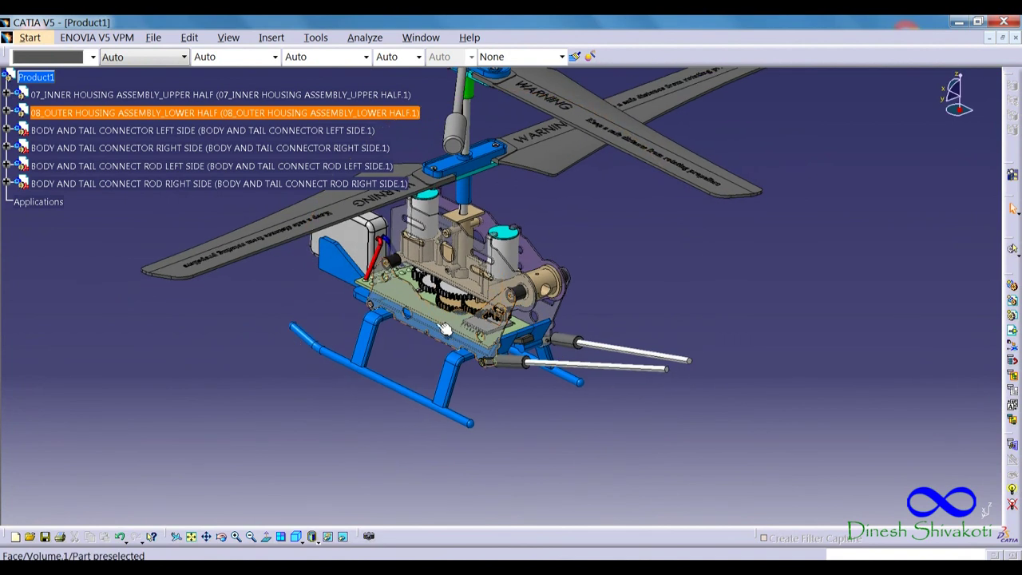
Step: Begin inserting another component from the 04_TAIL ASSEMBLY folder
left_click(315, 119)
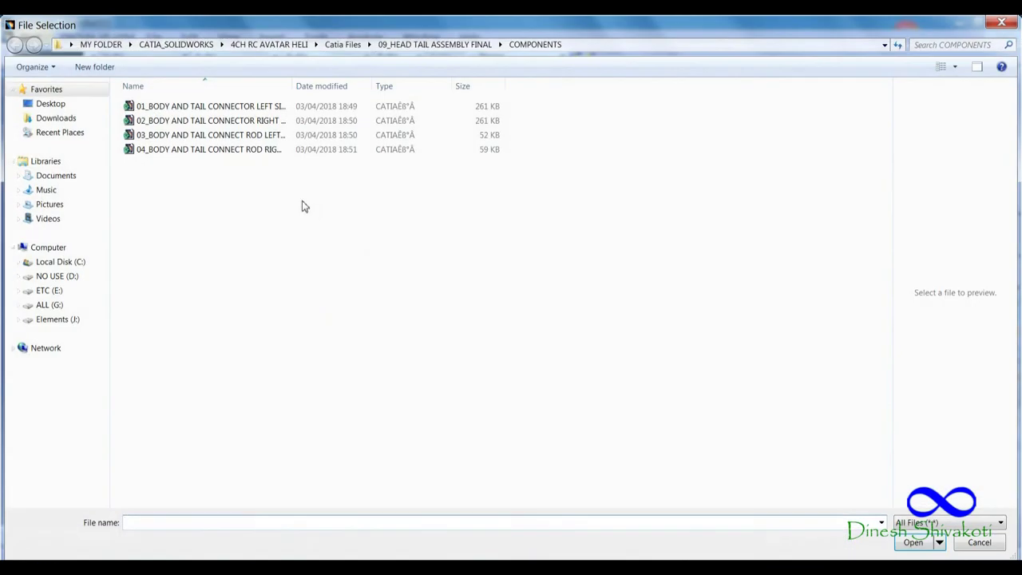
left_click(181, 183)
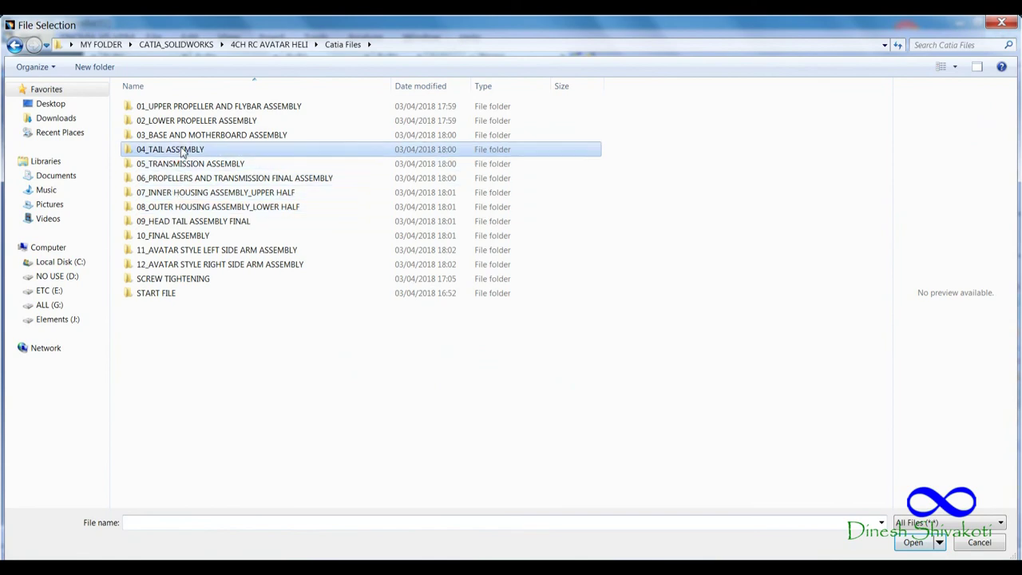
double_click(182, 150)
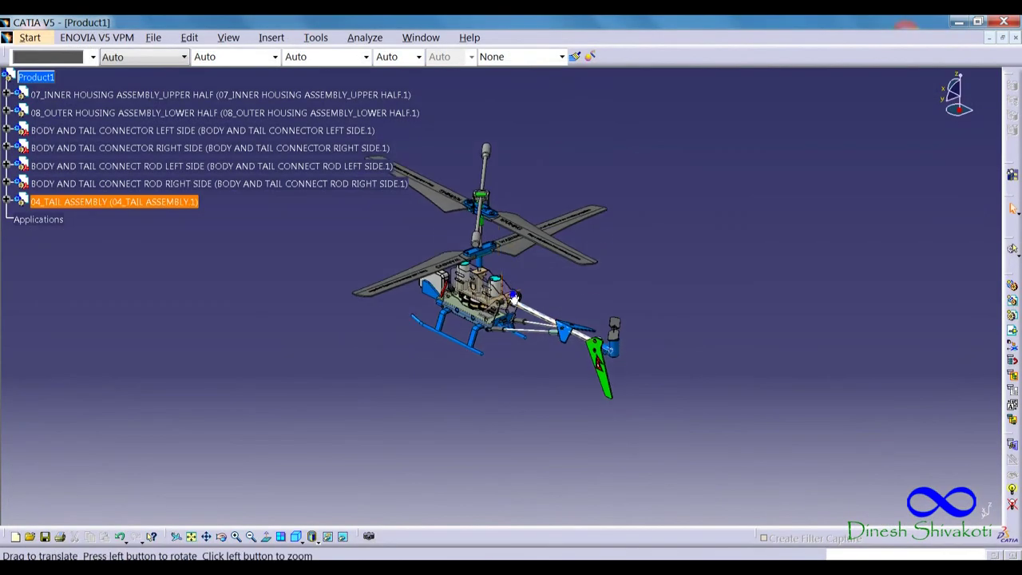
Step: Insert SCREW_11 from the 09_HEAD TAIL ASSEMBLY FINAL folder into the gearbox assembly
mouse_move(479, 303)
middle_mouse_down()
mouse_move(497, 340)
mouse_move(462, 300)
mouse_move(432, 383)
mouse_move(507, 327)
middle_mouse_up()
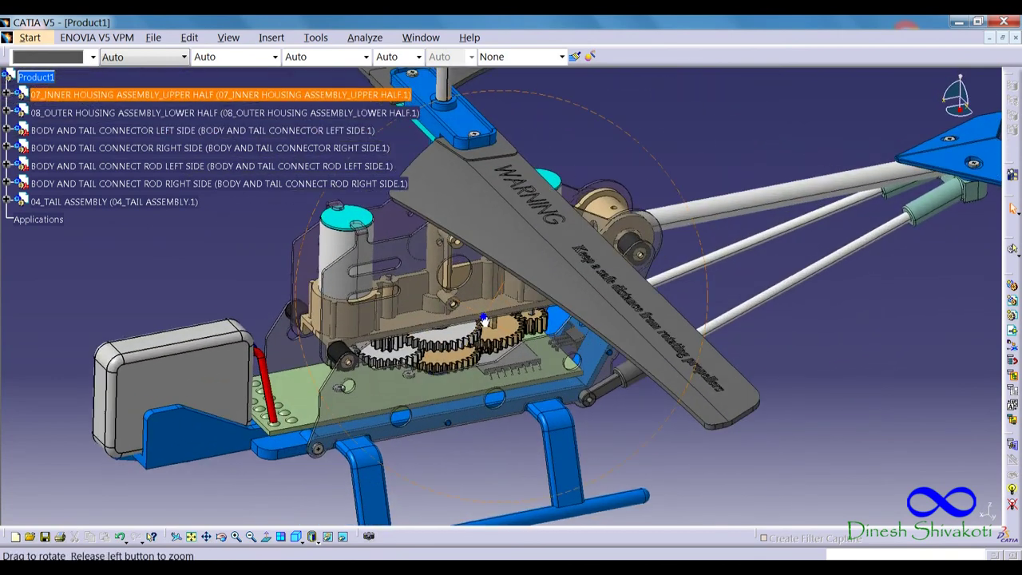
left_click(281, 121)
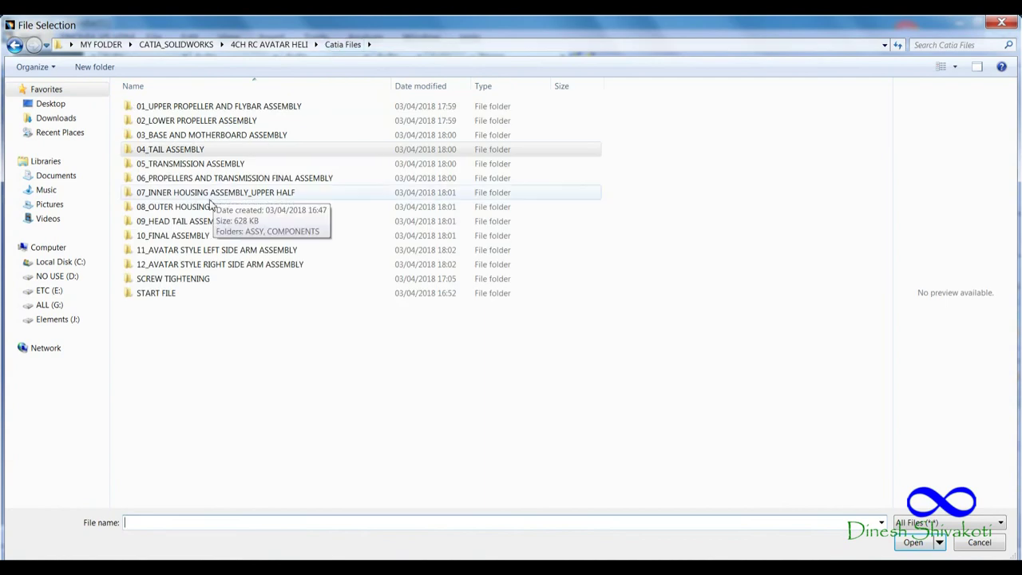
left_click(188, 221)
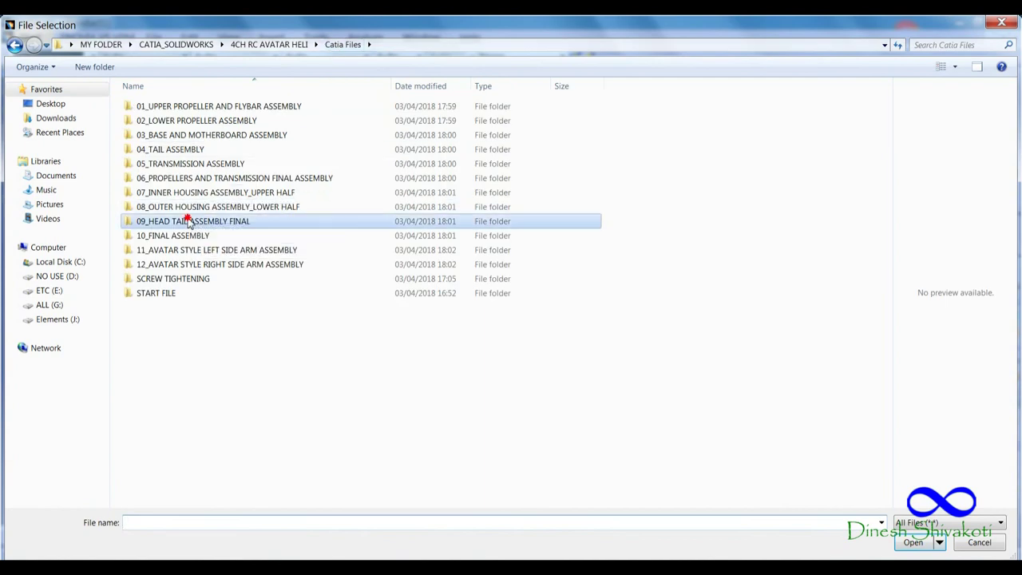
double_click(189, 221)
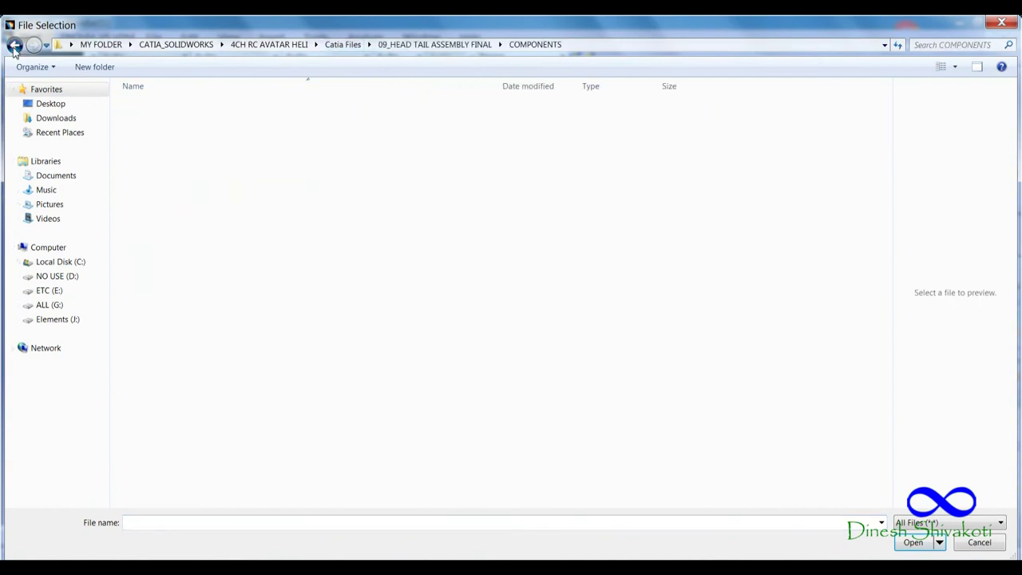
double_click(166, 107)
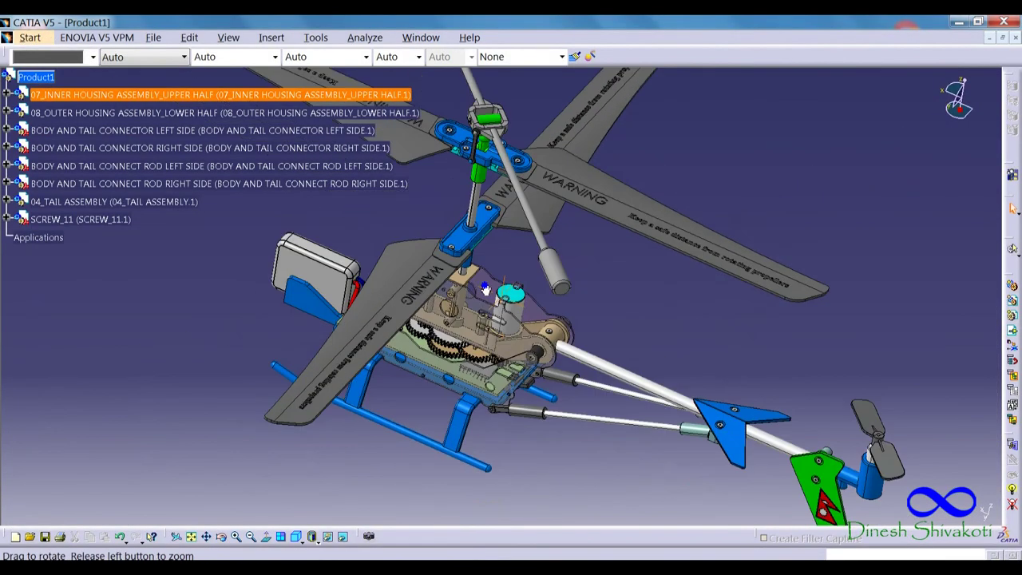
left_click(487, 289)
mouse_move(487, 290)
middle_mouse_down()
mouse_move(491, 441)
mouse_move(384, 357)
middle_mouse_up()
Step: Add SCREW_17 and SCREW_18 under the assembly root and check them in the gearbox
left_click(281, 120)
left_click(36, 76)
double_click(178, 119)
mouse_move(483, 302)
middle_mouse_down()
mouse_move(522, 369)
mouse_move(279, 70)
middle_mouse_up()
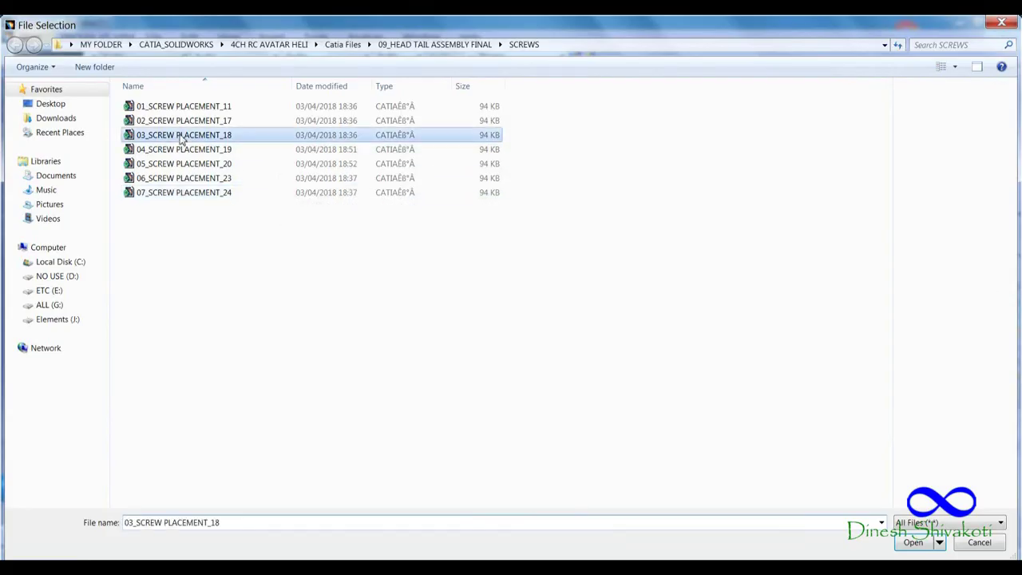
double_click(178, 137)
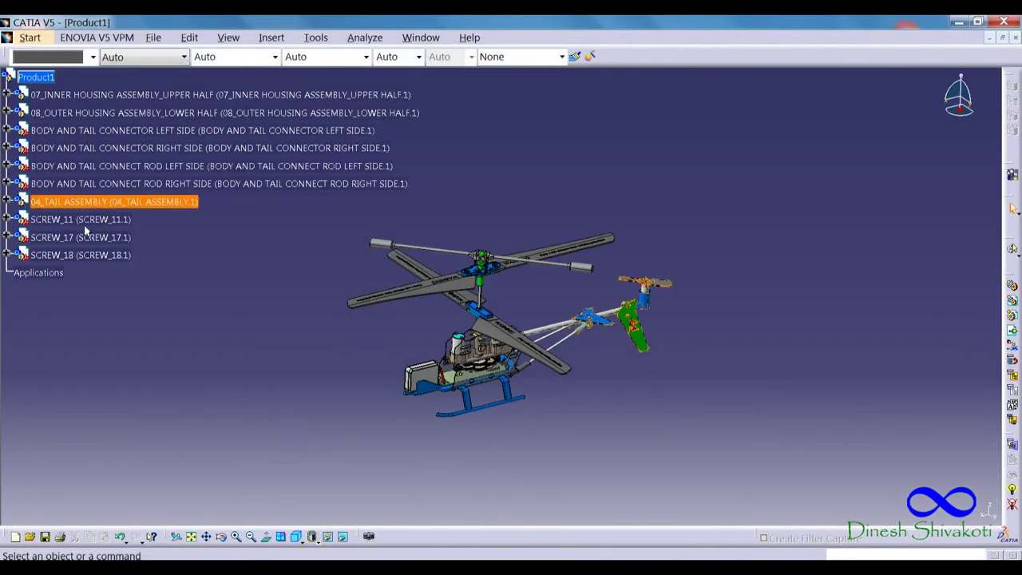
middle_click_drag(559, 378, 244, 52)
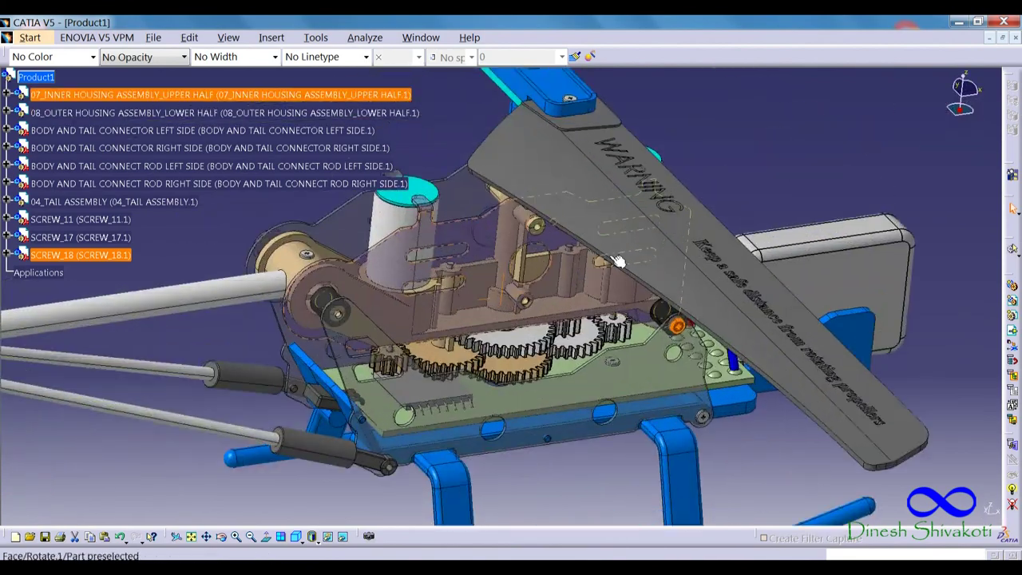
Step: Add SCREW_19 under the root and inspect the linkage bracket and rod-end screws
left_click(283, 120)
left_click(36, 77)
double_click(183, 149)
mouse_move(495, 336)
middle_mouse_down()
mouse_move(425, 391)
mouse_move(410, 345)
middle_mouse_up()
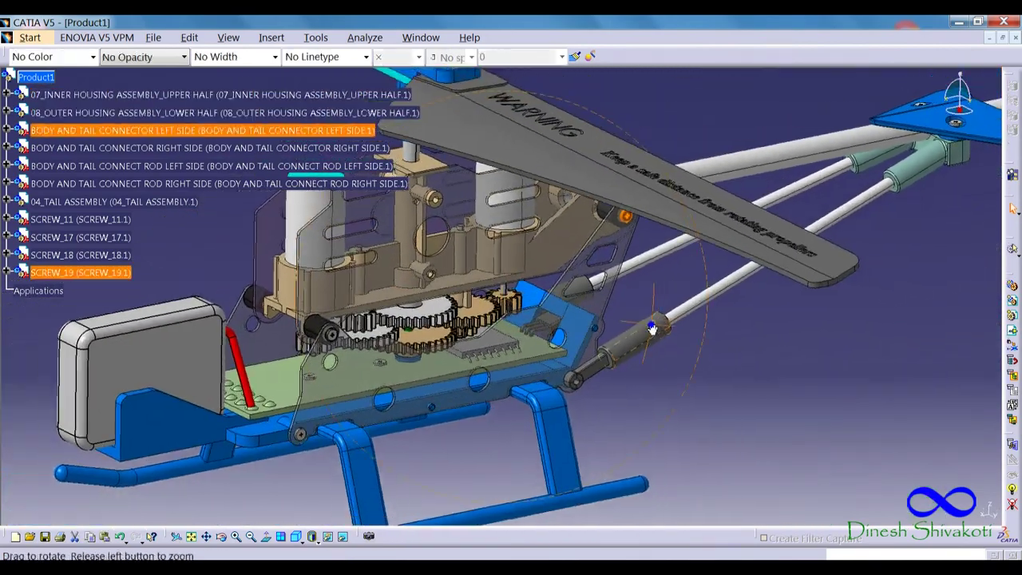
middle_click_drag(410, 345, 640, 298)
left_click(272, 37)
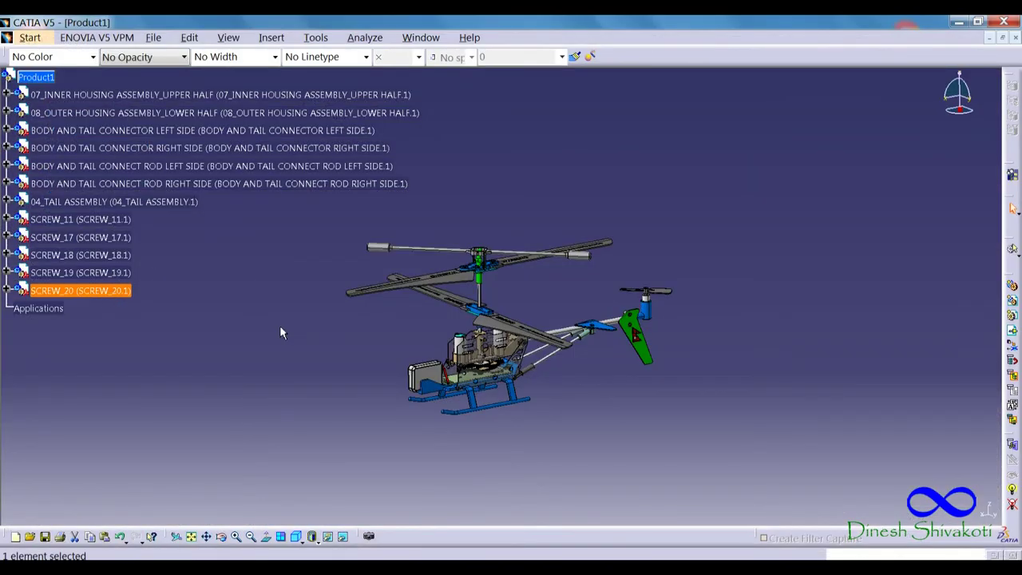
middle_click_drag(280, 332, 450, 288)
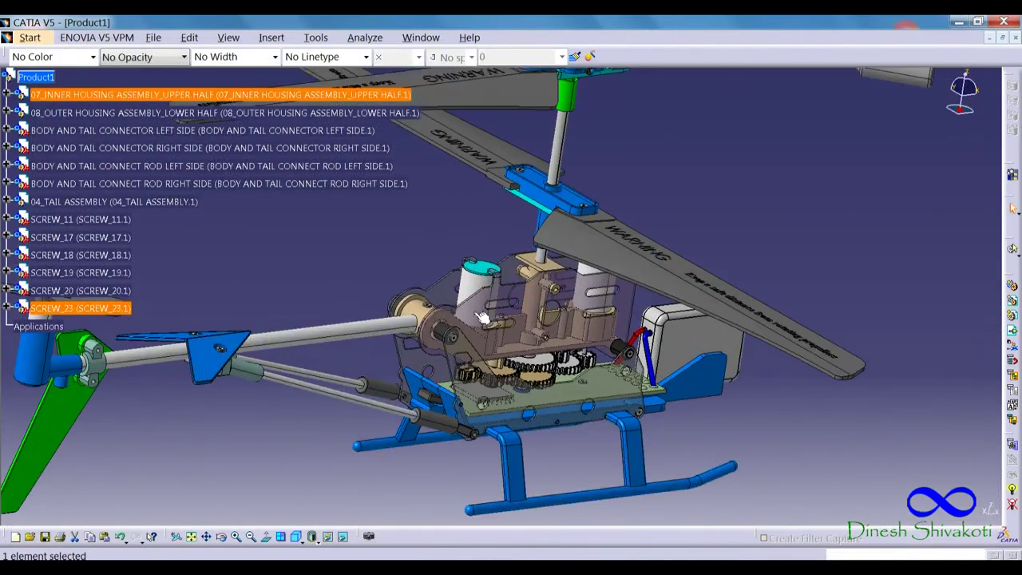
mouse_move(483, 317)
middle_mouse_down()
mouse_move(481, 282)
mouse_move(519, 350)
middle_mouse_up()
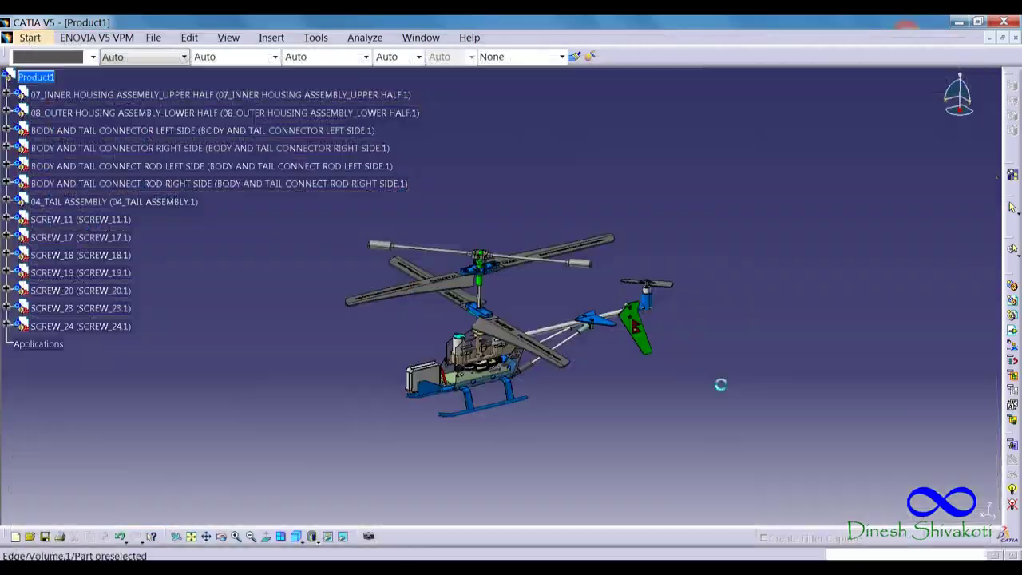
mouse_move(527, 344)
middle_mouse_down()
mouse_move(572, 339)
mouse_move(507, 289)
mouse_move(468, 365)
mouse_move(413, 359)
mouse_move(498, 321)
mouse_move(311, 424)
mouse_move(291, 480)
middle_mouse_up()
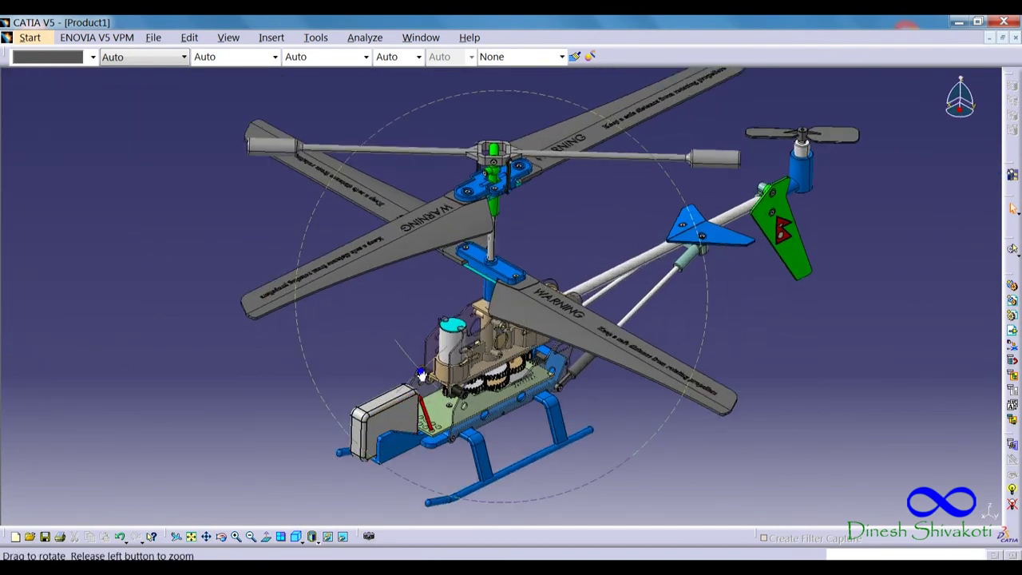
left_click(284, 537)
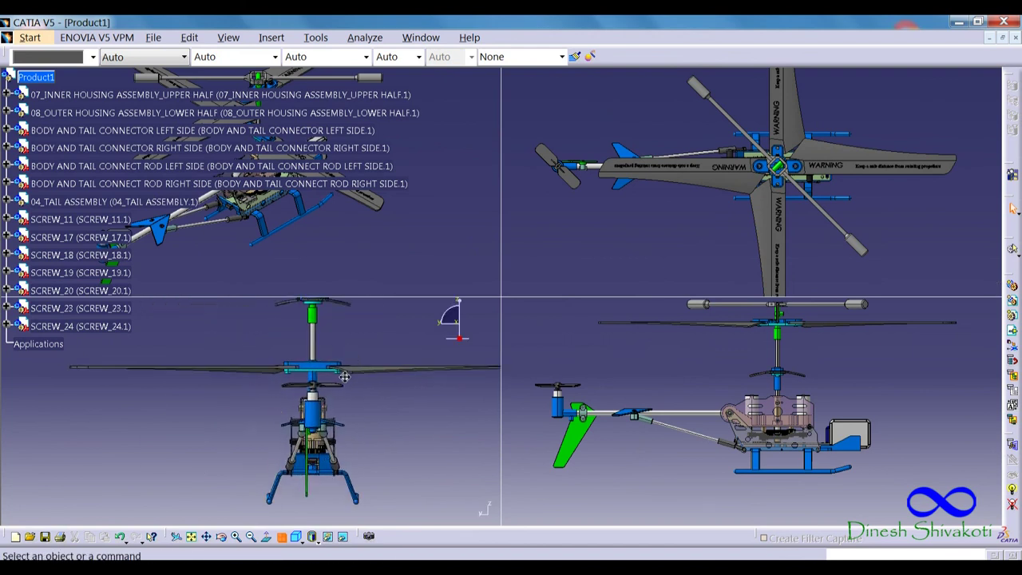
middle_click_drag(677, 239, 623, 248)
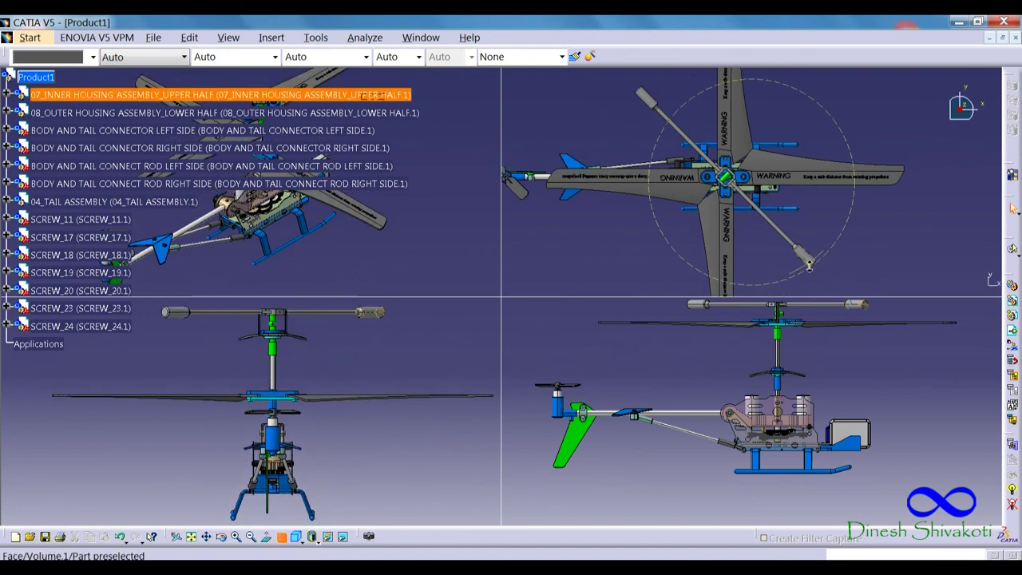
middle_click_drag(655, 328, 644, 341)
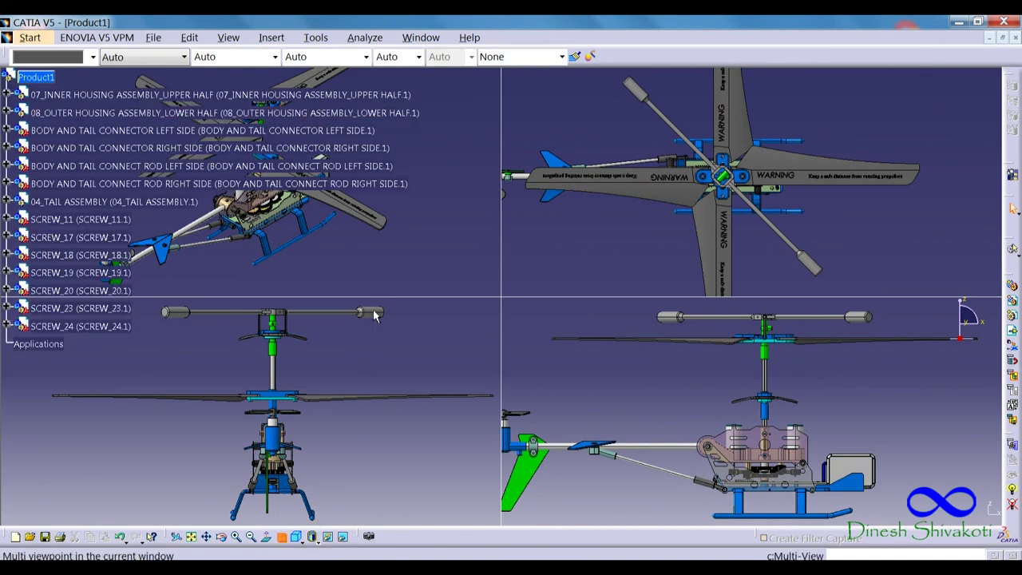
left_click(282, 538)
mouse_move(321, 380)
middle_mouse_down()
mouse_move(315, 342)
mouse_move(240, 240)
middle_mouse_up()
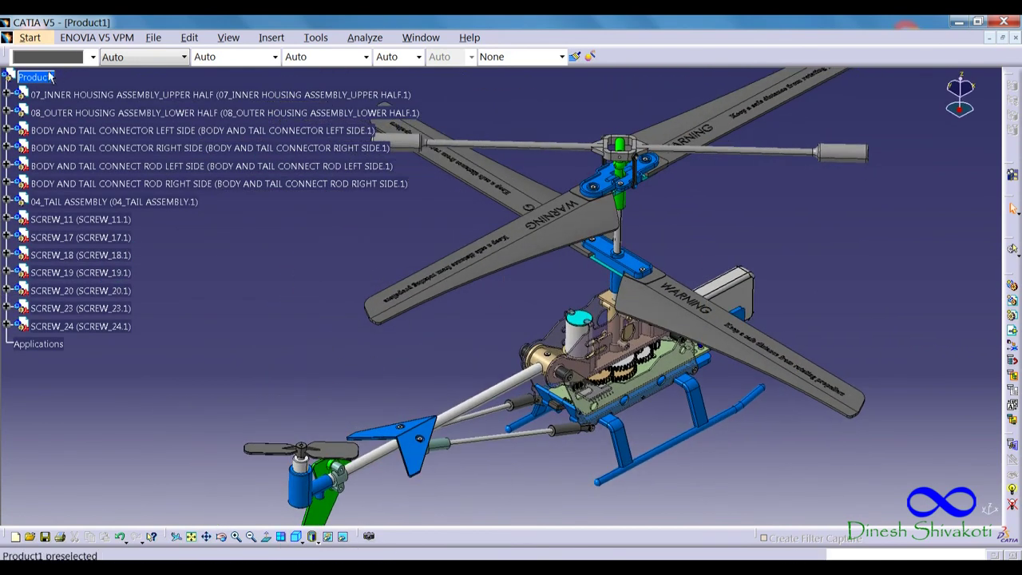
Step: Change the root product's part number to 09_HEAD AND TAIL ASSEMBLY FINAL
right_click(36, 77)
left_click(72, 121)
double_click(299, 289)
type("09_")
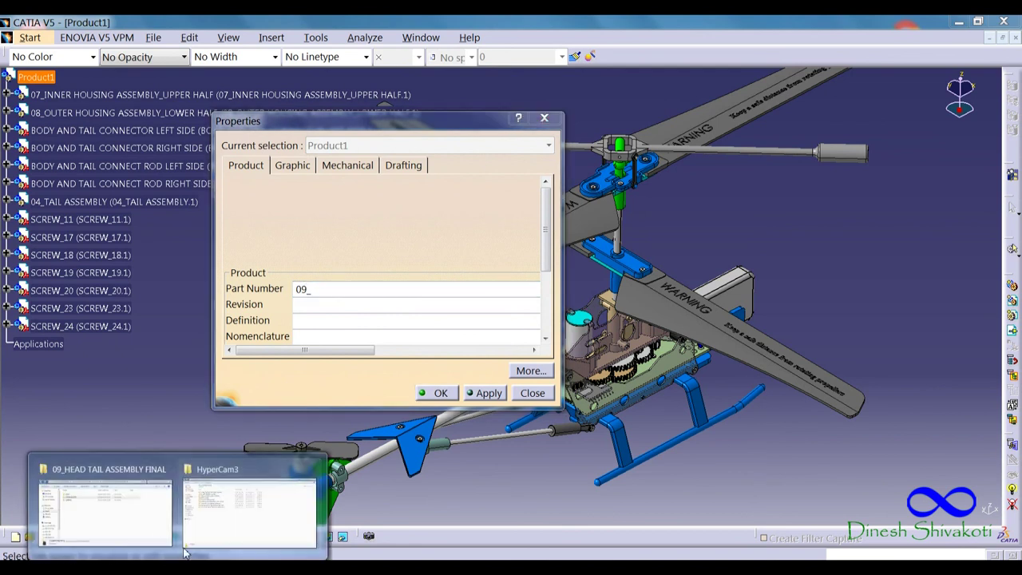
left_click(104, 499)
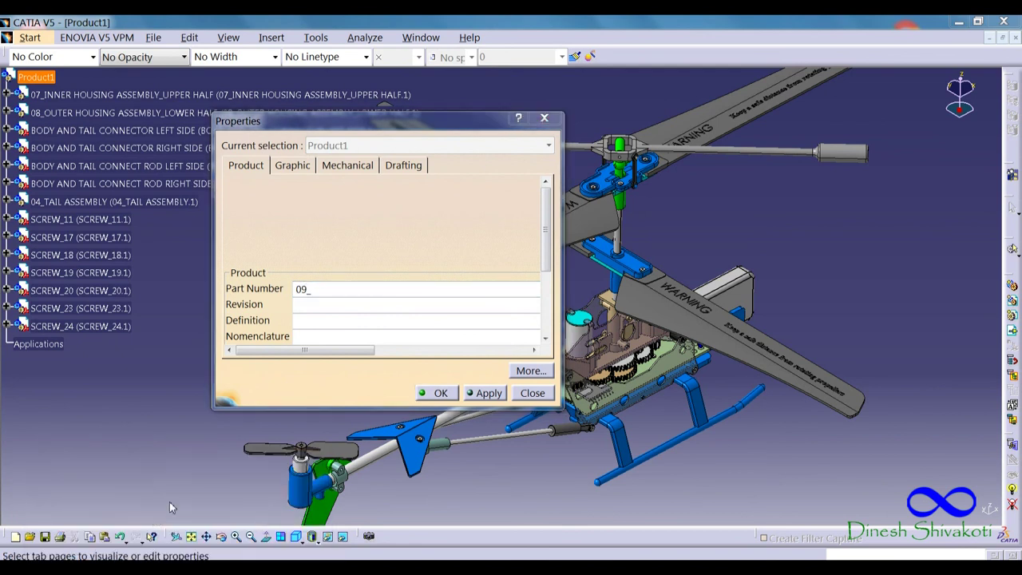
left_click(846, 114)
type("HEAD AND TAIL ASSEMBLY FINAL")
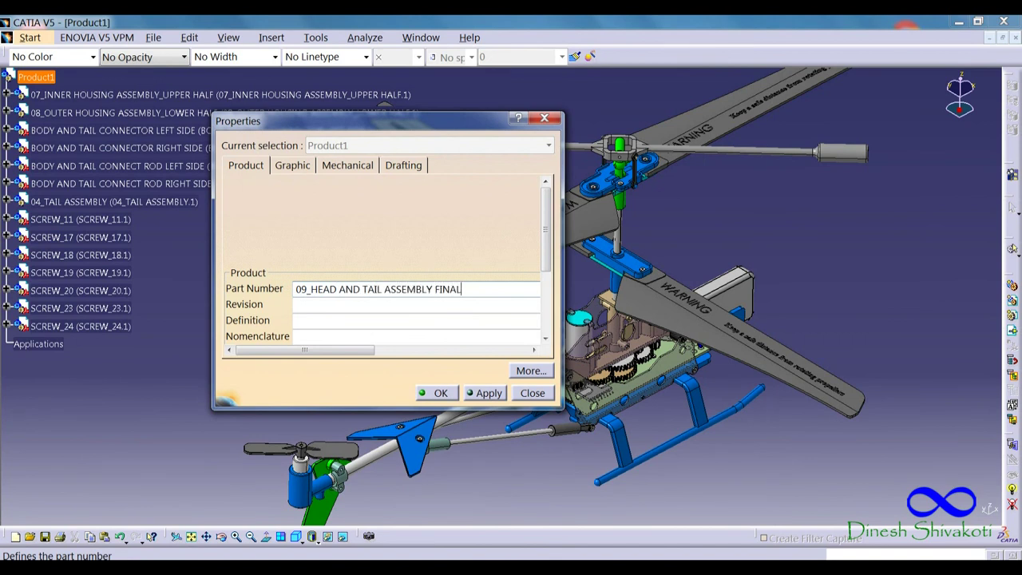
key("Return")
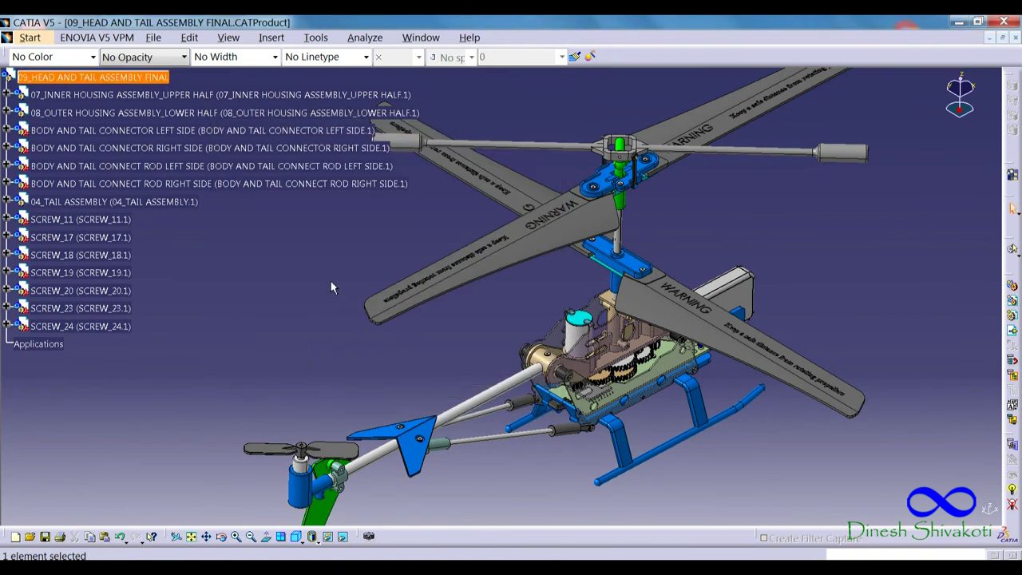
middle_click_drag(330, 282, 383, 263)
right_click(117, 80)
left_click(120, 124)
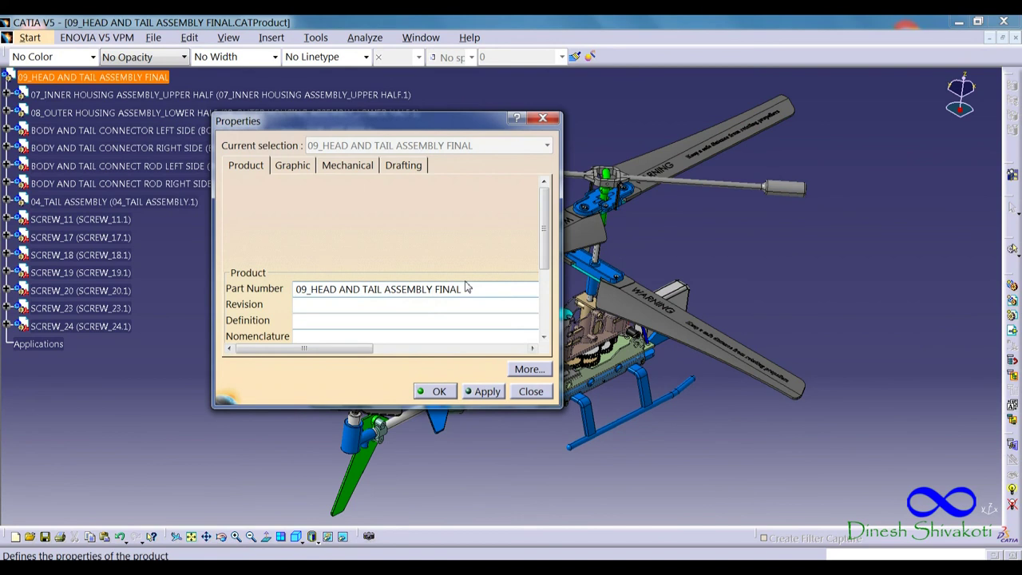
left_click(438, 391)
Step: Save the assembly as a CATProduct in the 09_HEAD TAIL ASSEMBLY FINAL ASSY folder and start a new document
left_click(153, 37)
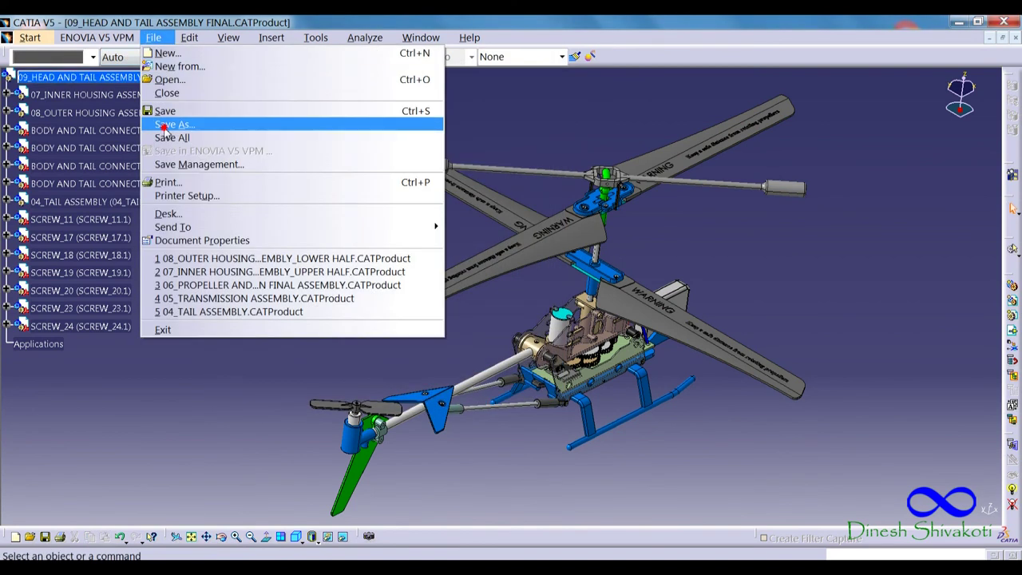
left_click(163, 123)
left_click(343, 44)
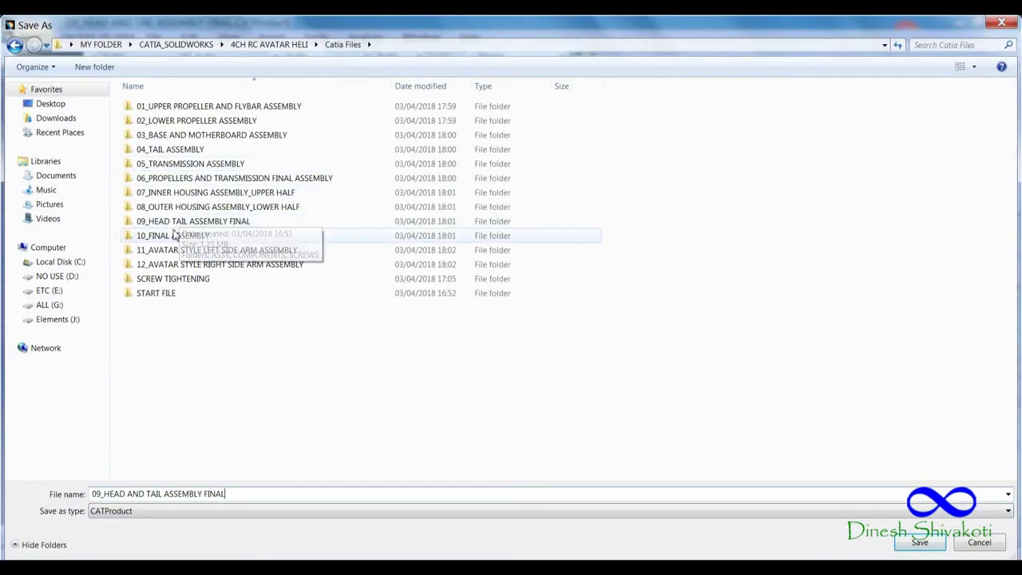
double_click(163, 219)
double_click(146, 106)
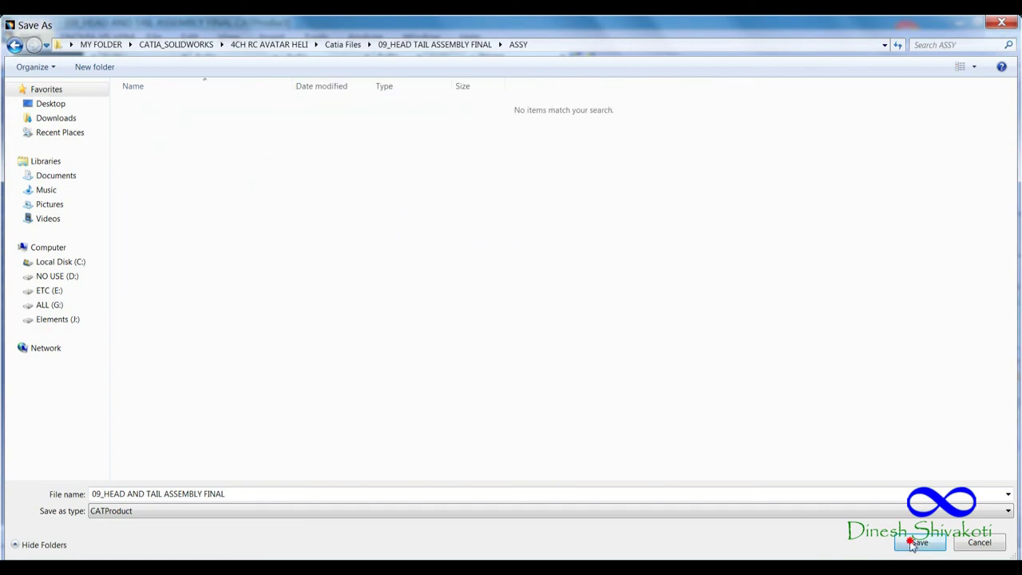
left_click(913, 544)
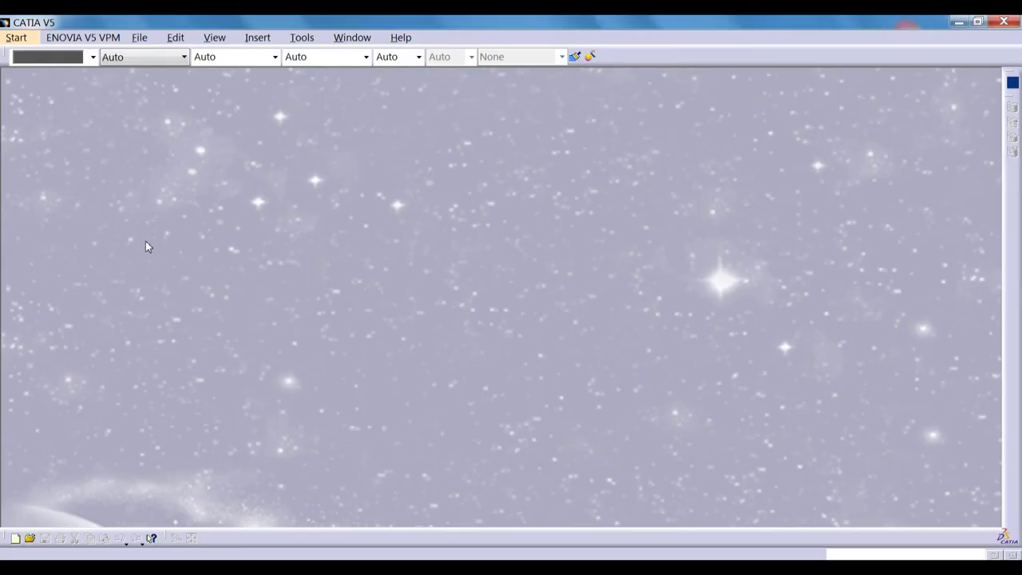
left_click(139, 38)
left_click(151, 49)
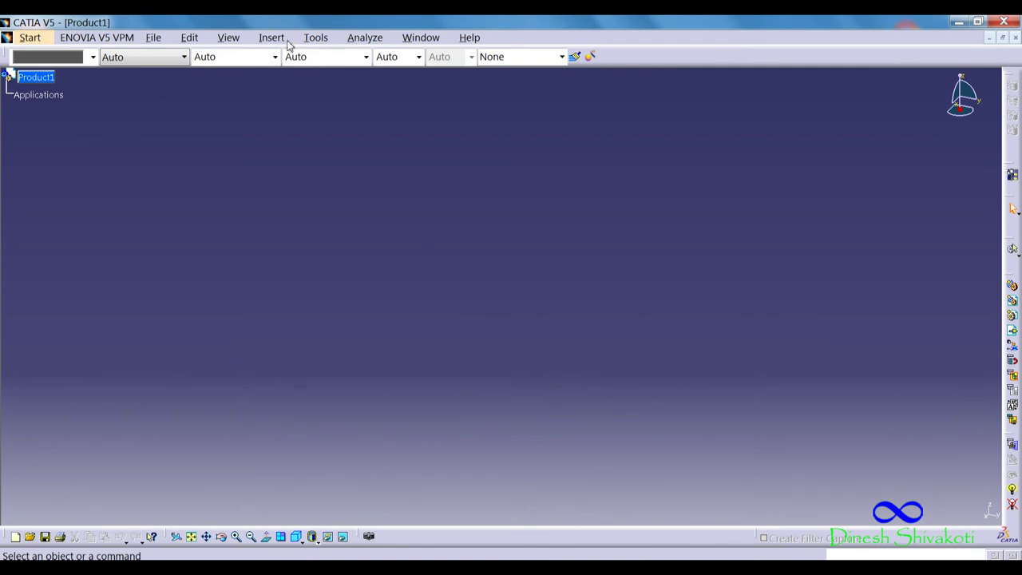
Step: Insert the left side arm part from the 11_AVATAR STYLE LEFT SIDE ARM ASSEMBLY COMPONENTS folder
left_click(272, 38)
left_click(319, 119)
left_click(40, 78)
left_click(392, 44)
left_click(343, 44)
double_click(183, 247)
double_click(162, 119)
double_click(295, 105)
middle_click_drag(438, 344, 474, 409)
Step: Add the left side motor and its motor cover to the product
left_click(271, 37)
left_click(319, 117)
left_click(36, 78)
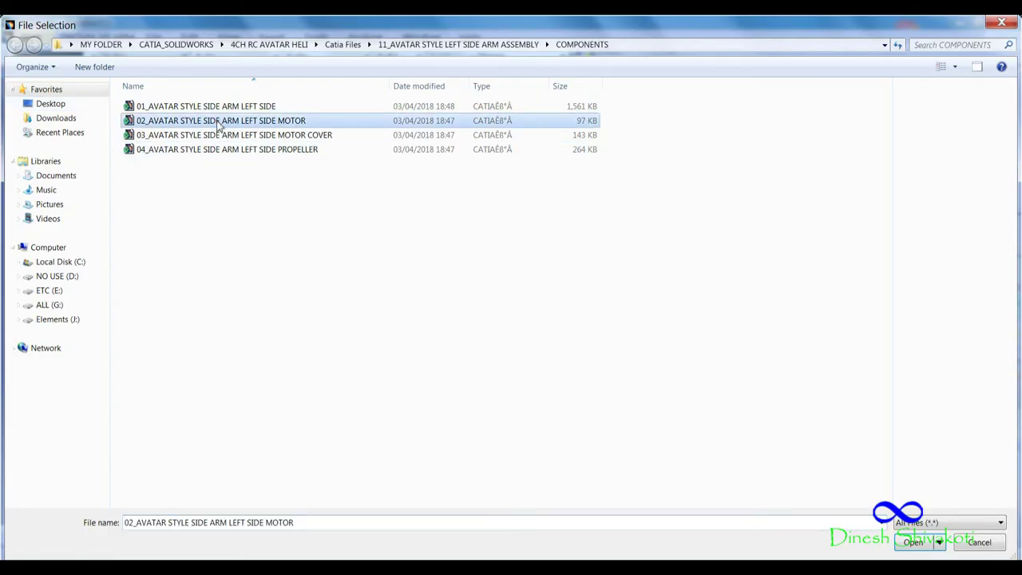
double_click(220, 123)
mouse_move(226, 141)
middle_mouse_down()
mouse_move(540, 157)
mouse_move(534, 350)
mouse_move(488, 383)
middle_mouse_up()
left_click(271, 37)
left_click(319, 117)
left_click(36, 77)
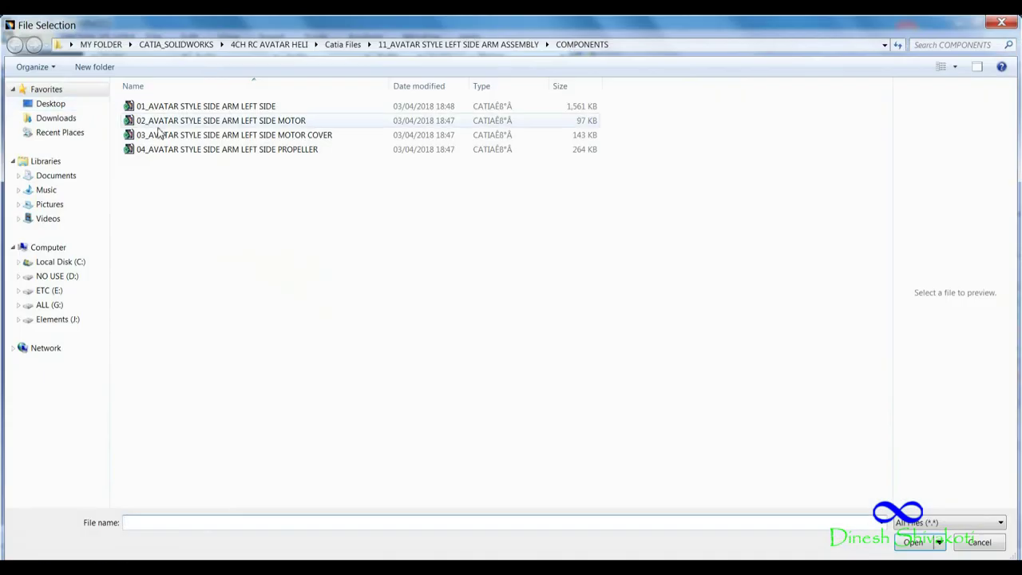
double_click(159, 134)
mouse_move(159, 134)
middle_mouse_down()
mouse_move(465, 322)
mouse_move(399, 200)
middle_mouse_up()
Step: Add the left side propeller and view the finished arm in 3-D
left_click(272, 37)
left_click(320, 118)
left_click(36, 78)
double_click(258, 155)
mouse_move(258, 155)
middle_mouse_down()
mouse_move(458, 311)
mouse_move(510, 327)
mouse_move(507, 406)
middle_mouse_up()
left_click(312, 527)
mouse_move(425, 350)
middle_mouse_down()
mouse_move(386, 373)
mouse_move(416, 333)
middle_mouse_up()
Step: Set the root part number to 11_AVATAR STYLE LEFT SIDE ARM ASSEMBLY
right_click(36, 77)
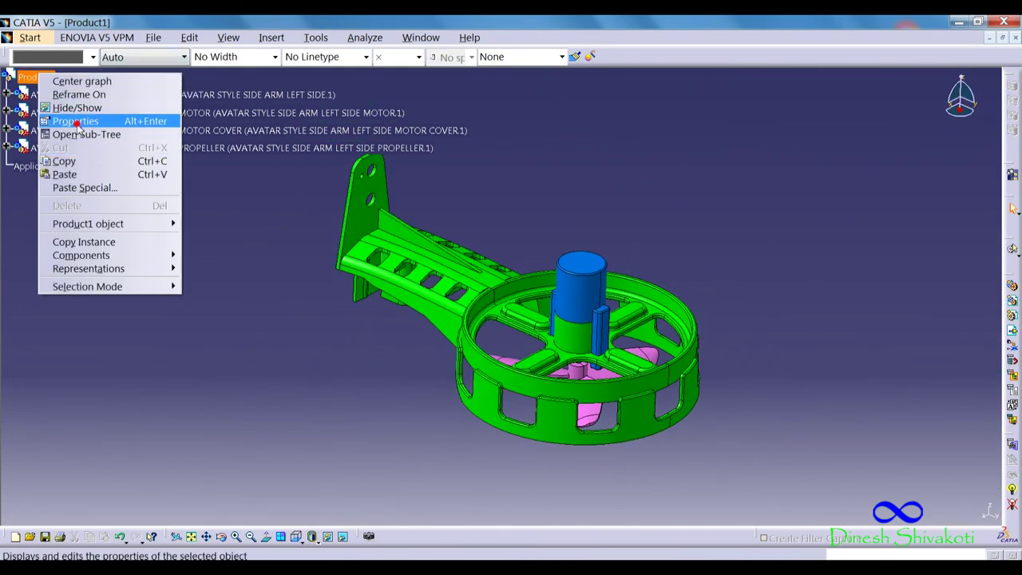
left_click(78, 124)
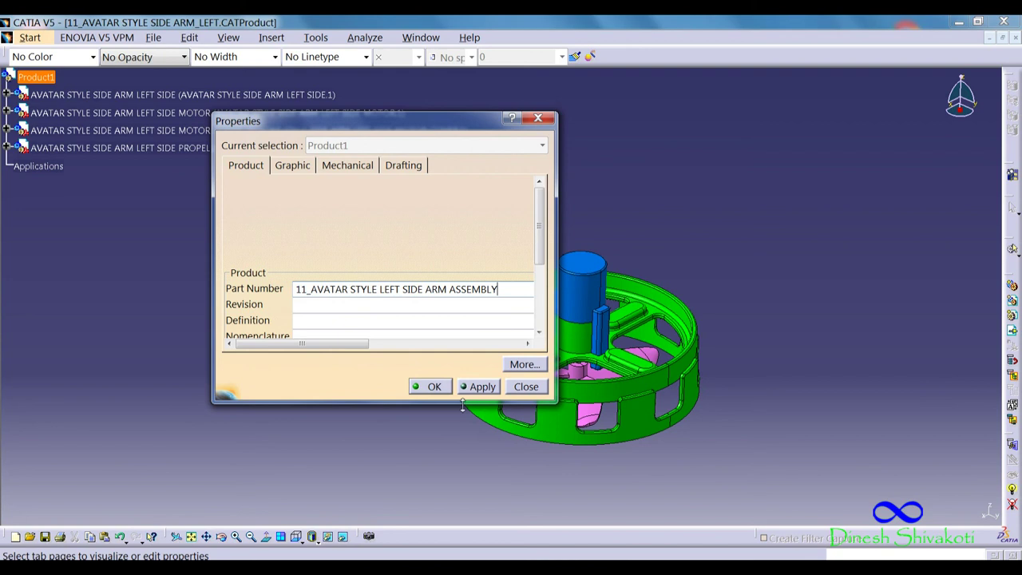
left_click(431, 387)
Step: Save the left arm assembly into its ASSY folder, close it, and start a new document
left_click(153, 37)
left_click(165, 121)
left_click(344, 44)
double_click(177, 253)
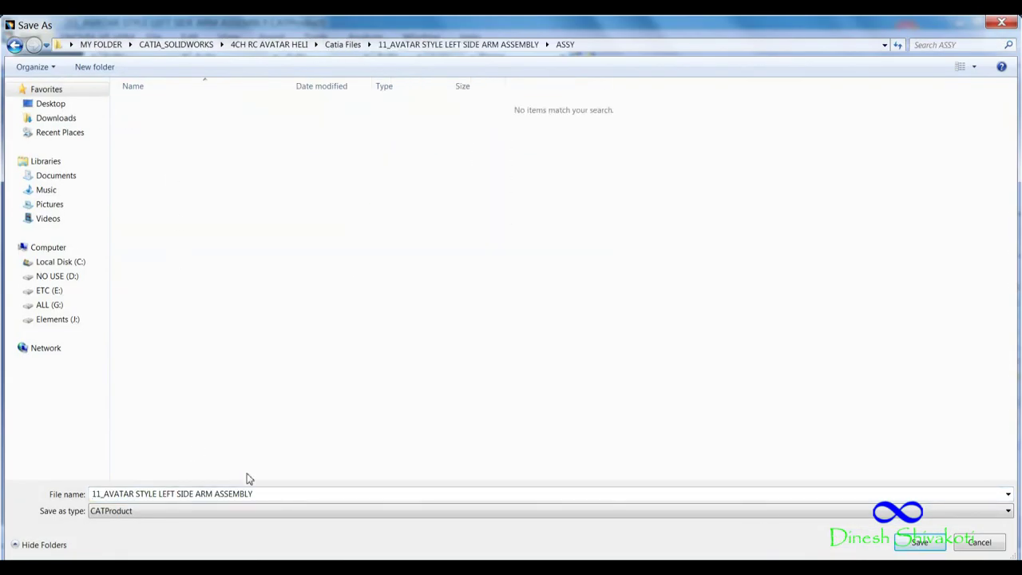
left_click(918, 542)
middle_click_drag(233, 311, 367, 360)
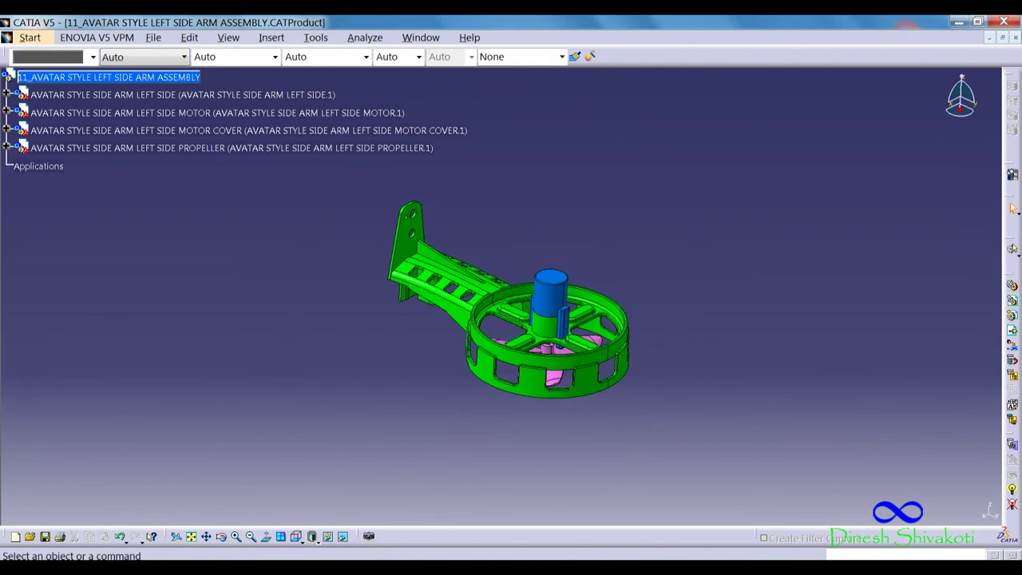
left_click(1016, 38)
left_click(144, 38)
left_click(152, 52)
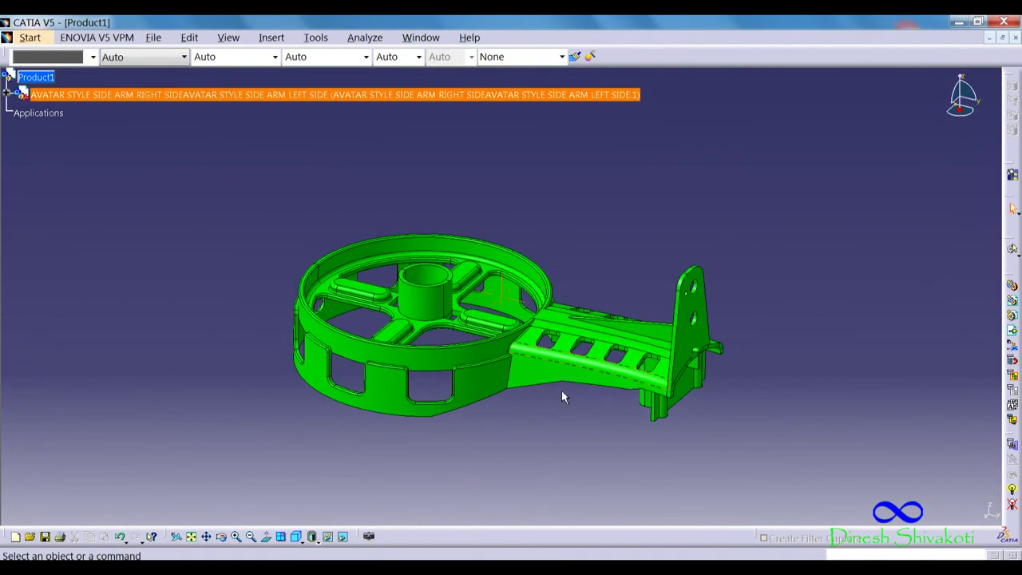
Step: Insert the right side motor onto the right arm
middle_click_drag(562, 389, 312, 189)
left_click(272, 38)
left_click(312, 116)
left_click(48, 80)
double_click(183, 118)
middle_click_drag(377, 298, 447, 319)
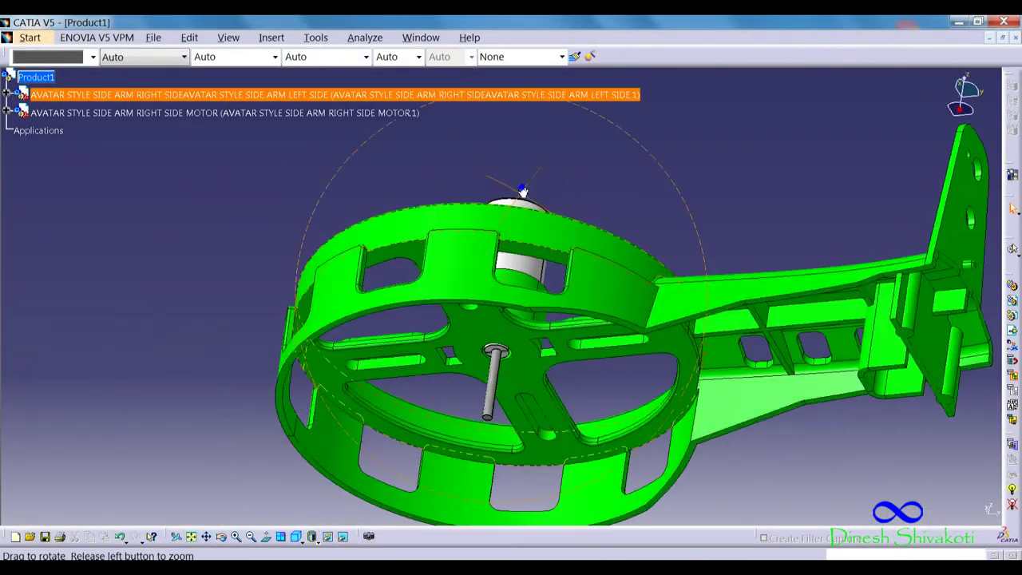
Step: Add the right side motor cover and propeller to the product
left_click(271, 37)
left_click(312, 116)
double_click(192, 151)
mouse_move(448, 303)
middle_mouse_down()
mouse_move(474, 307)
mouse_move(485, 433)
mouse_move(410, 388)
middle_mouse_up()
left_click(271, 38)
left_click(312, 116)
left_click(36, 77)
double_click(192, 146)
Step: Set the root part number to 12_AVATAR STYLE RIGHT SIDE ARM ASSEMBLY
right_click(54, 83)
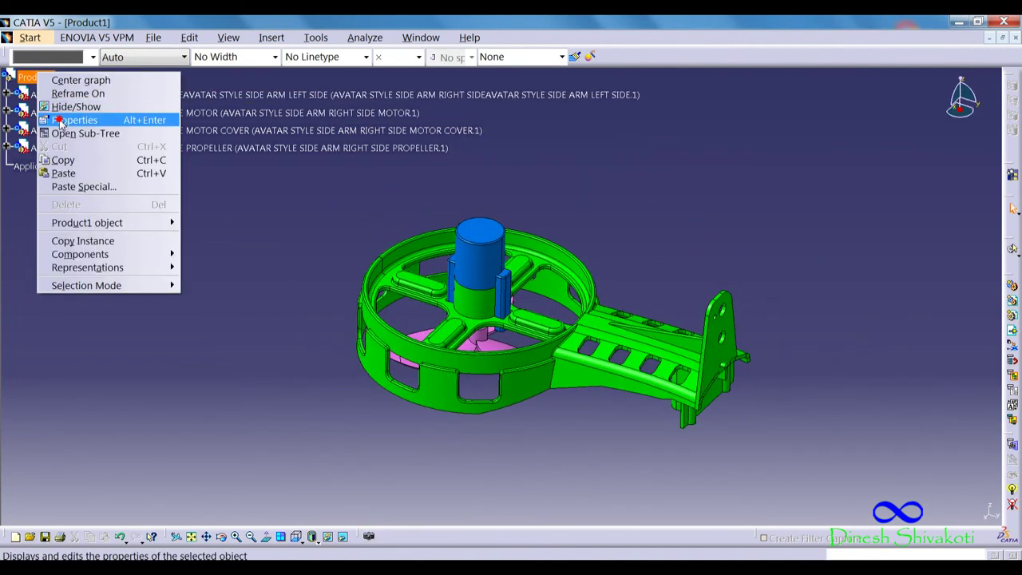
left_click(72, 119)
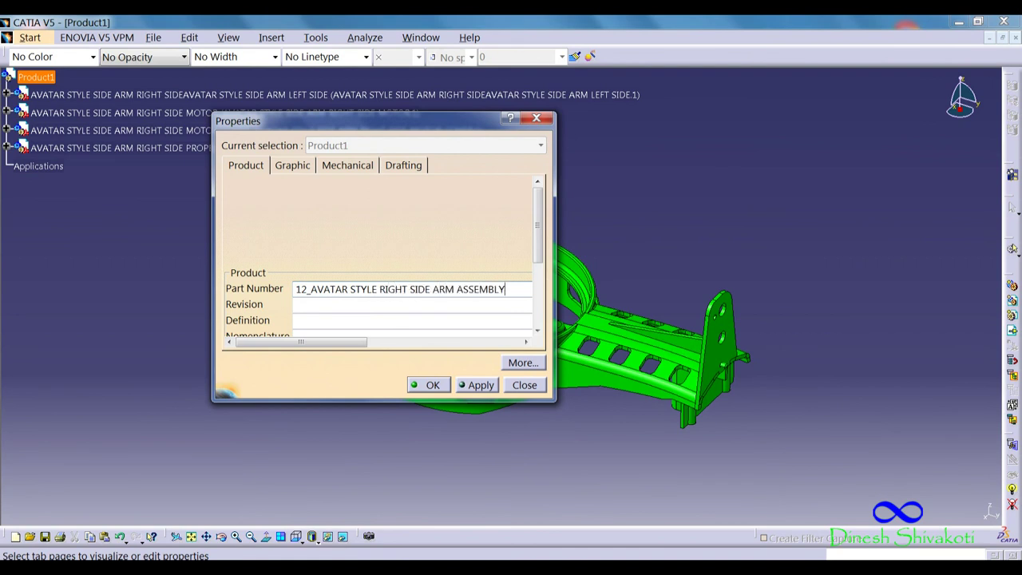
left_click(432, 385)
Step: Save the right arm assembly as a CATProduct in the 12_AVATAR STYLE RIGHT SIDE ARM ASSEMBLY ASSY folder
left_click(153, 38)
left_click(168, 121)
left_click(342, 44)
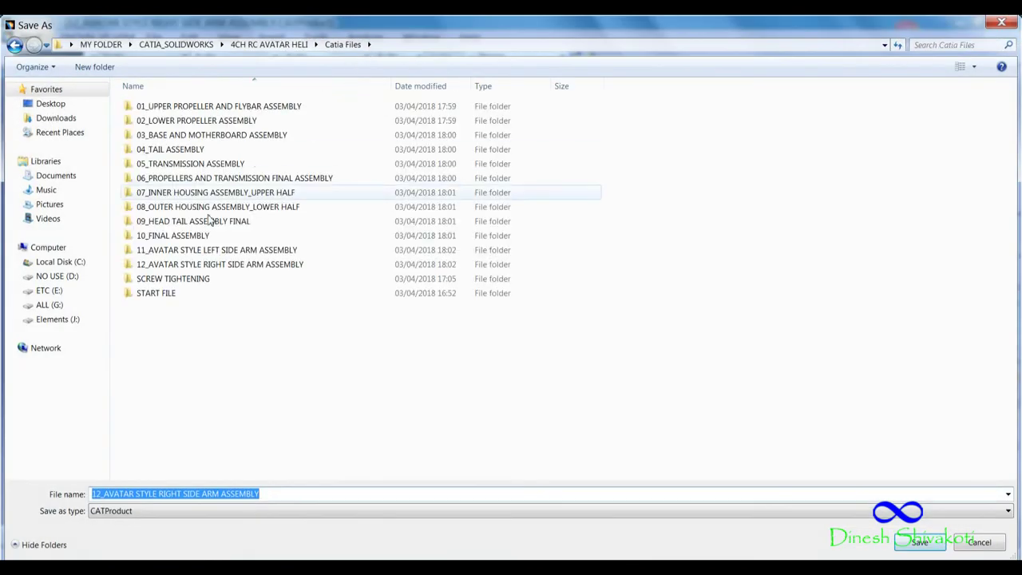
double_click(182, 263)
double_click(163, 105)
left_click(918, 542)
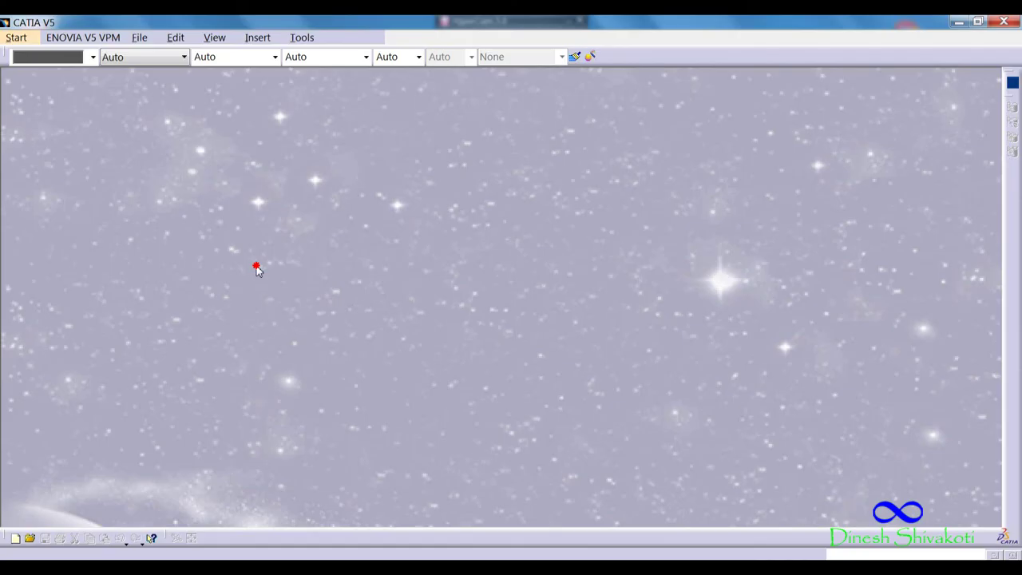
Step: Create a new empty Product document (Product1)
key("alt+f")
key("n")
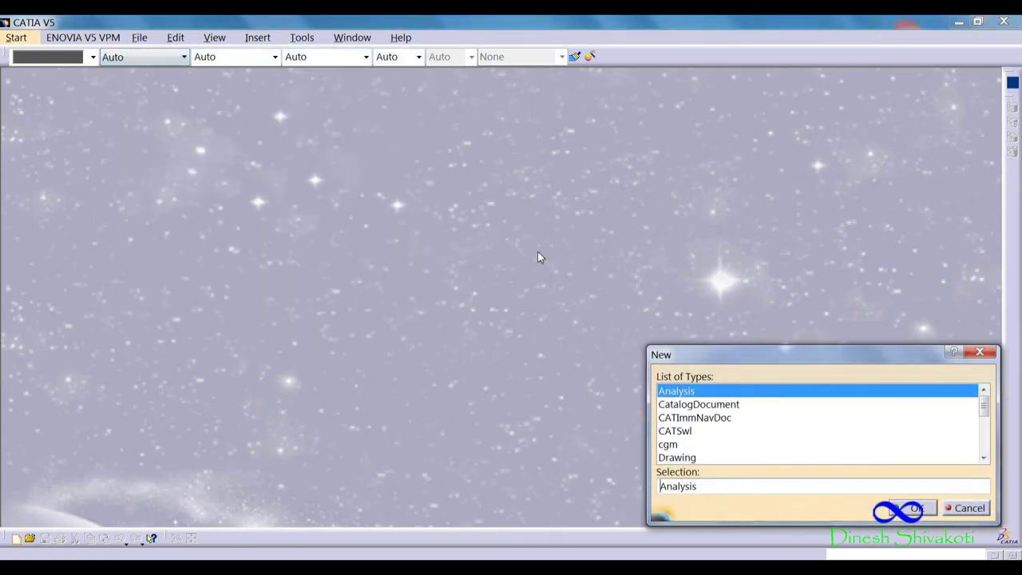
left_click(676, 430)
left_click(916, 508)
Step: Insert the head-and-tail assembly from 09_HEAD TAIL ASSEMBLY FINAL/ASSY into Product1
left_click(271, 37)
left_click(319, 118)
left_click(36, 78)
left_click(342, 44)
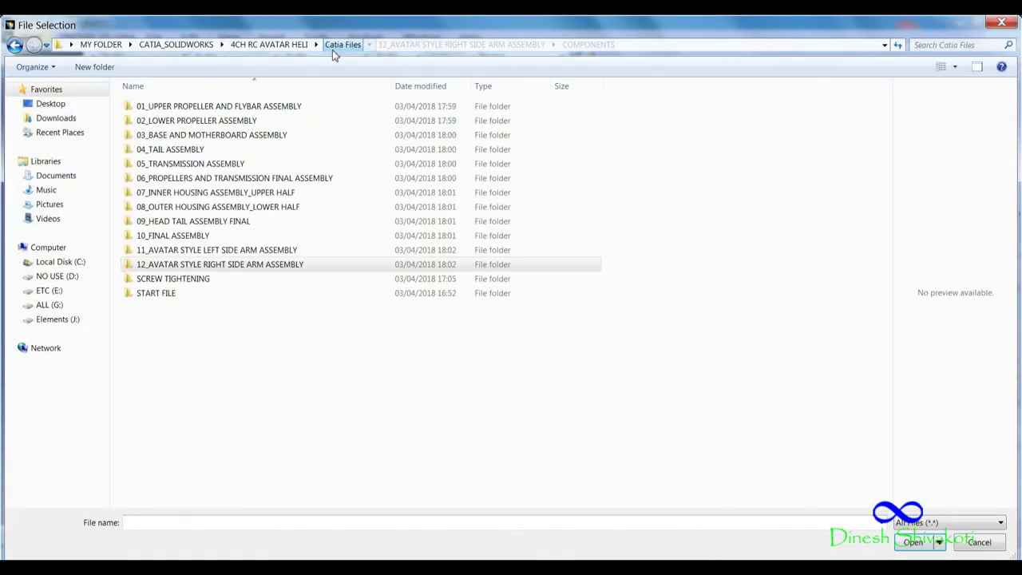
double_click(205, 224)
double_click(171, 106)
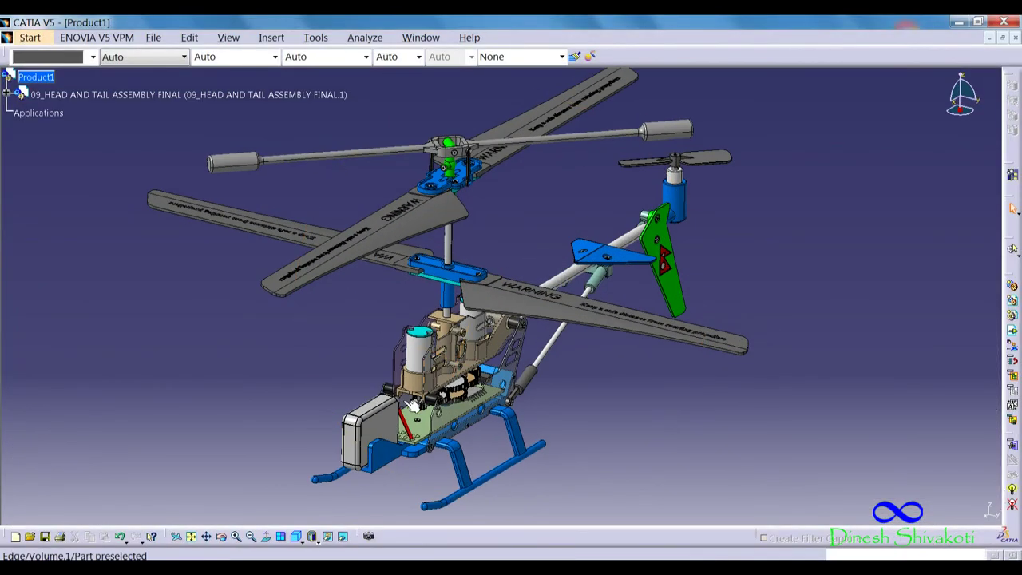
middle_click_drag(413, 405, 358, 292)
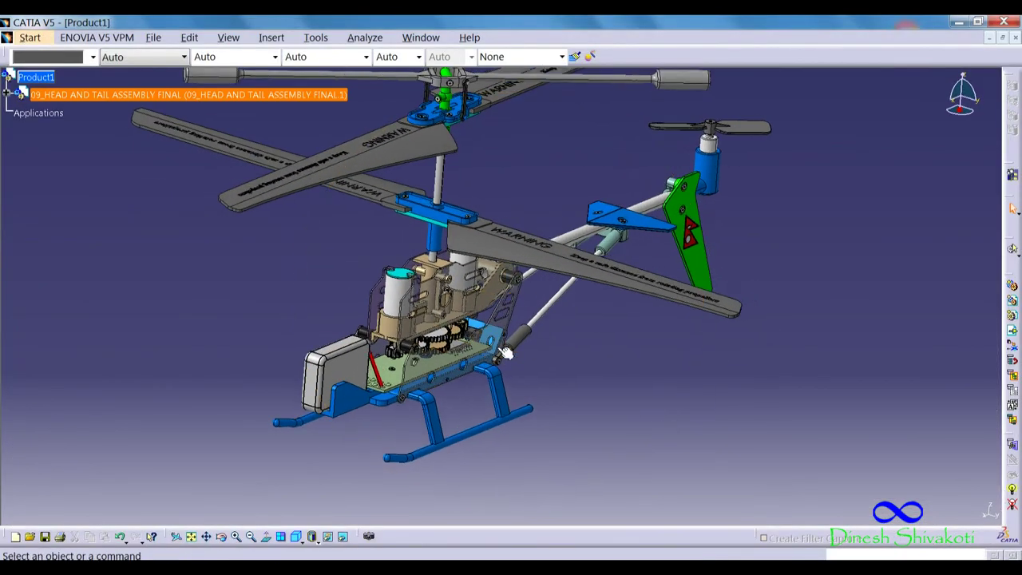
Step: Insert the left side canopy holder from 10_FINAL ASSEMBLY/COMPONENTS
left_click(272, 37)
left_click(316, 119)
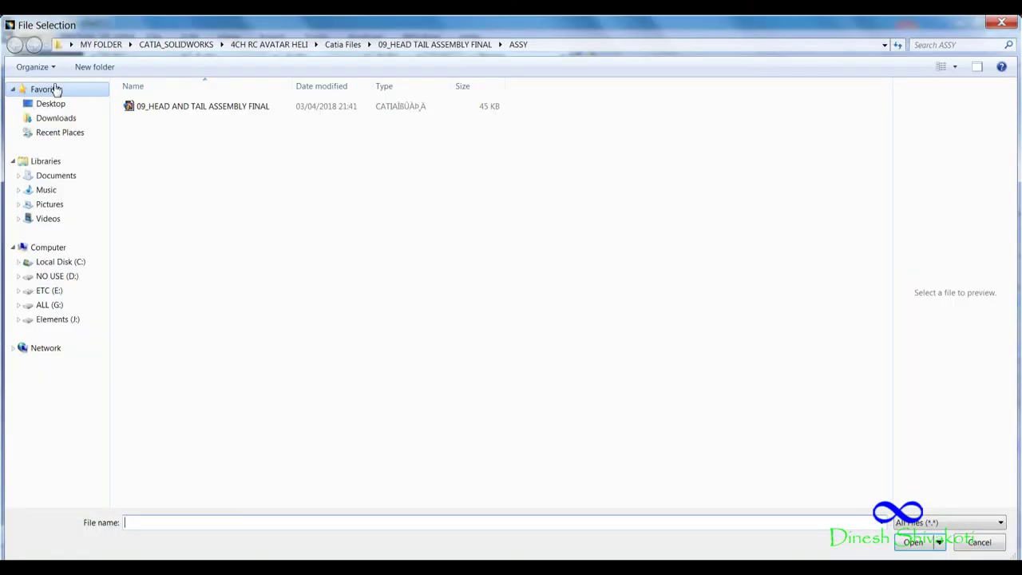
left_click(343, 45)
double_click(170, 235)
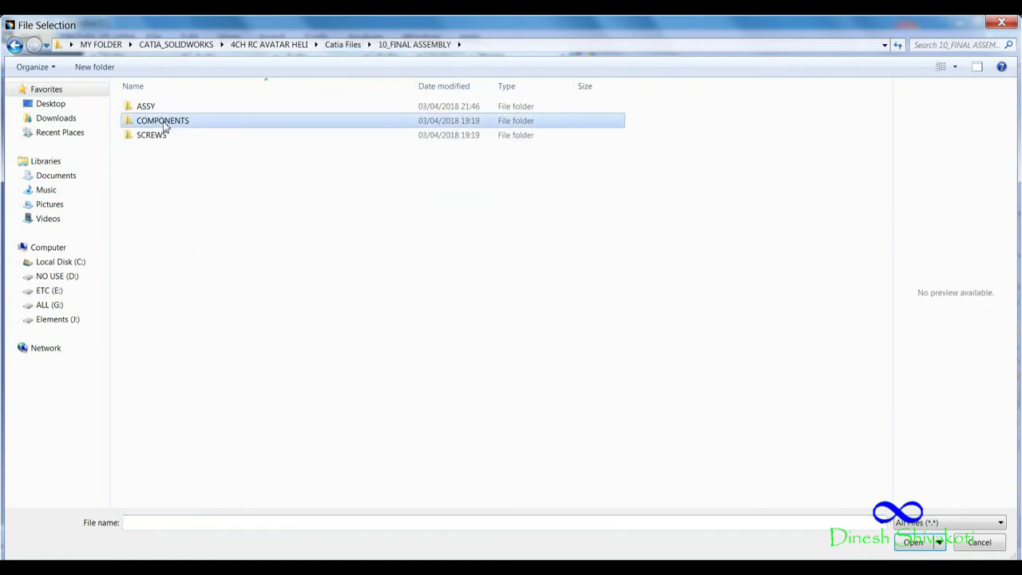
double_click(163, 120)
double_click(212, 156)
mouse_move(522, 343)
middle_mouse_down()
mouse_move(523, 269)
mouse_move(523, 288)
middle_mouse_up()
Step: Insert the right side canopy holder and check both holders from isometric and back views
left_click(272, 37)
left_click(300, 104)
double_click(186, 162)
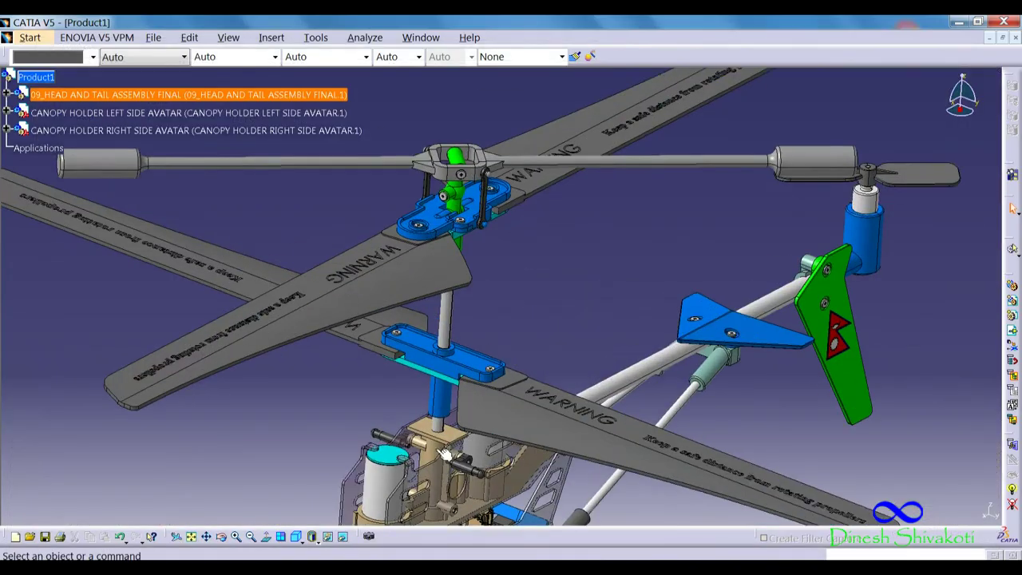
middle_click_drag(463, 283, 554, 349)
left_click(296, 536)
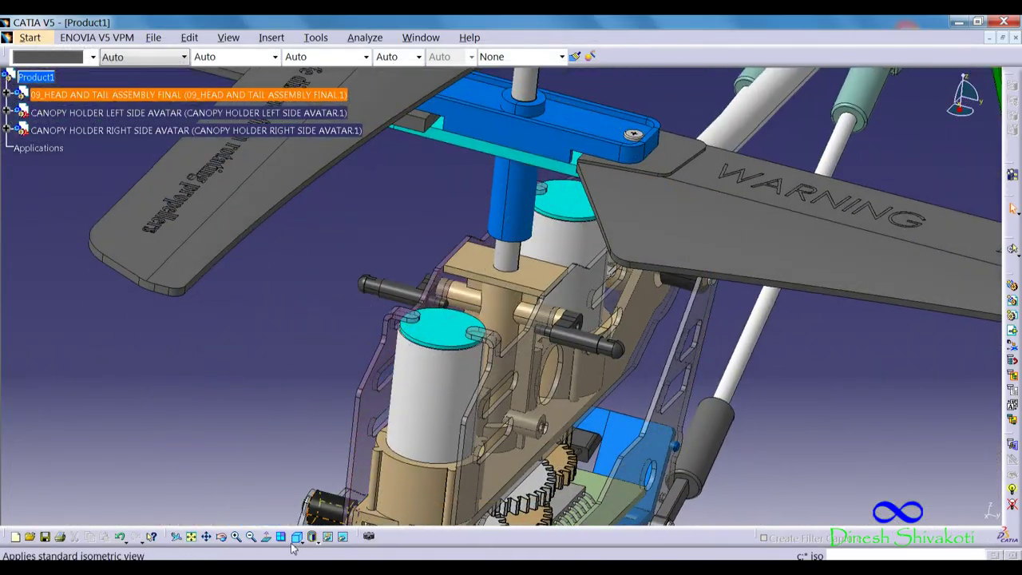
left_click(314, 489)
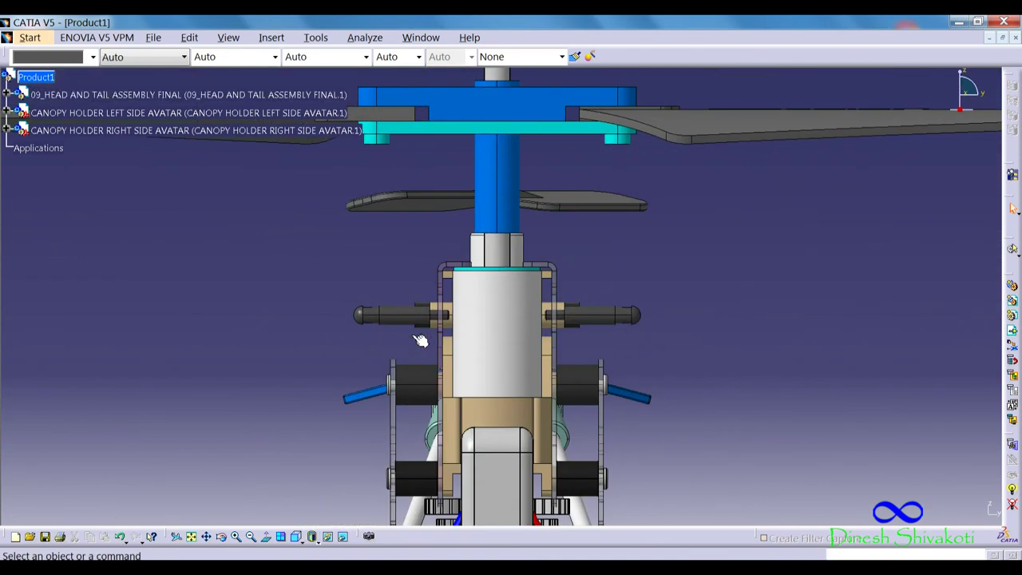
left_click(99, 114)
left_click(183, 256)
middle_click_drag(183, 255, 359, 239)
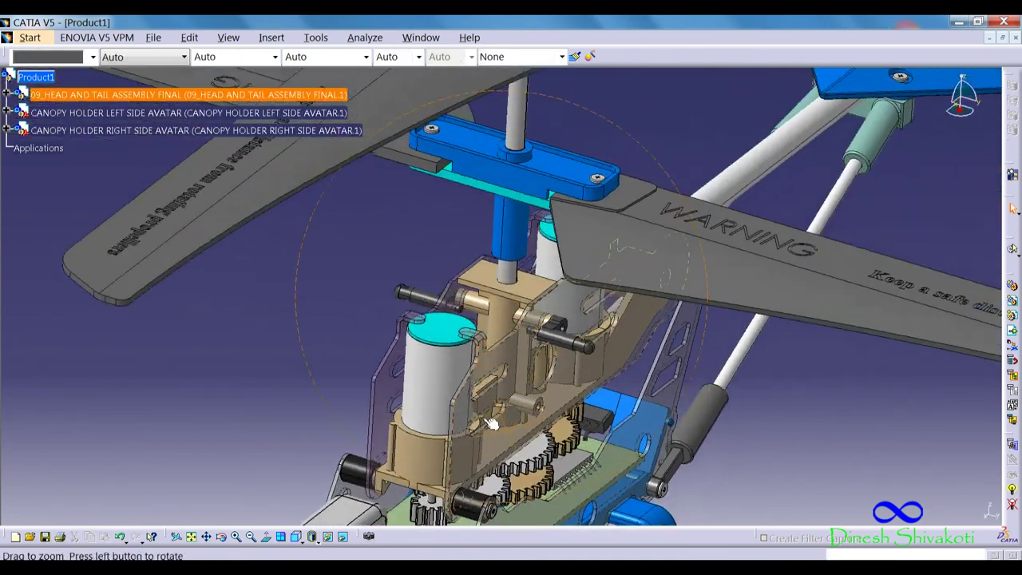
Step: Insert the left side arm assembly from 11_AVATAR STYLE LEFT SIDE ARM ASSEMBLY/ASSY
left_click(272, 37)
left_click(292, 120)
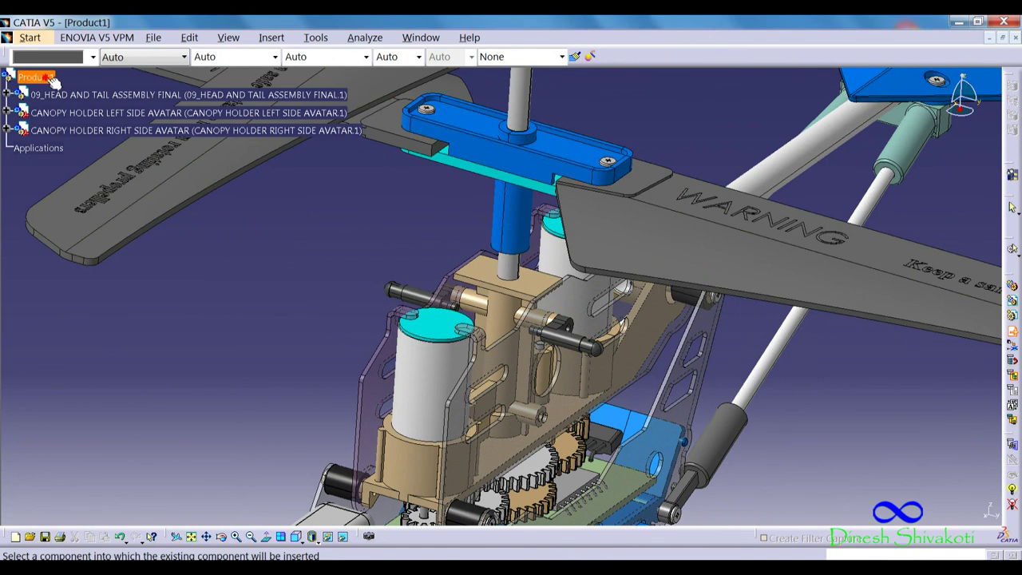
left_click(50, 79)
left_click(342, 44)
double_click(175, 250)
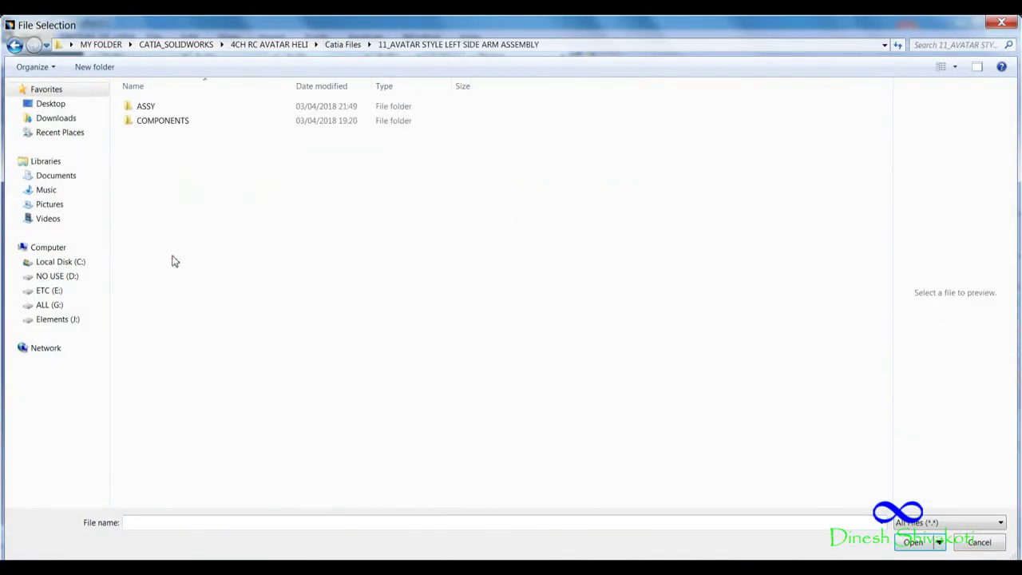
double_click(162, 107)
double_click(179, 105)
mouse_move(511, 336)
middle_mouse_down()
mouse_move(518, 292)
mouse_move(507, 363)
middle_mouse_up()
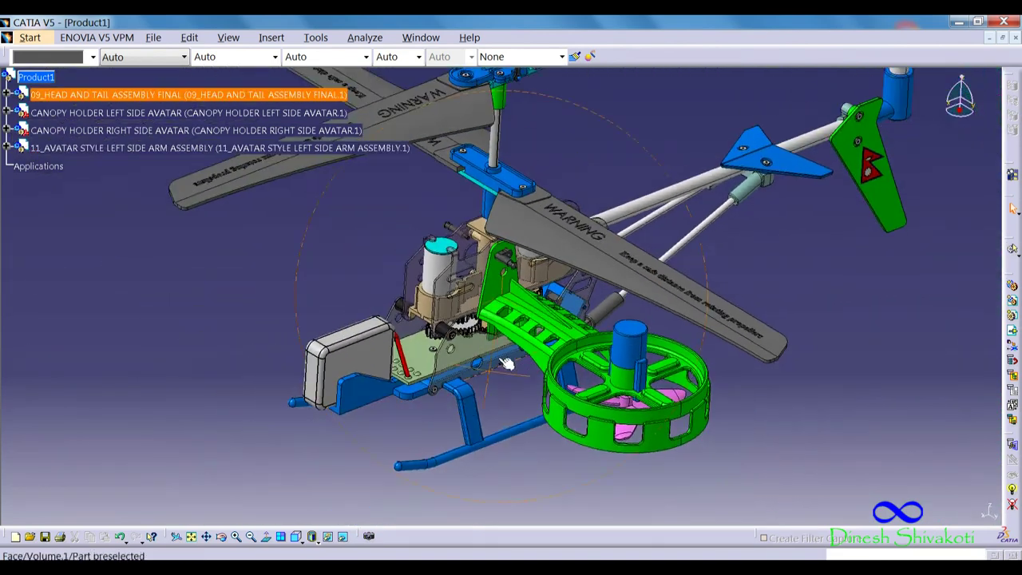
Step: Insert the right side arm assembly from 12_AVATAR STYLE RIGHT SIDE ARM ASSEMBLY
left_click(271, 38)
left_click(315, 118)
left_click(343, 43)
double_click(183, 263)
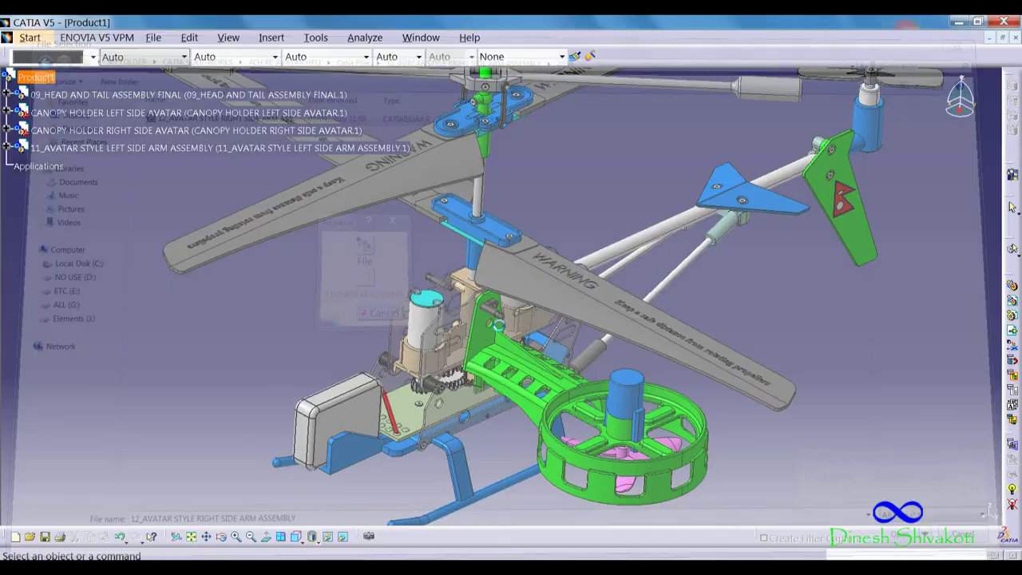
middle_click_drag(511, 320, 551, 311)
Step: Insert the 05_CANOPY part from 10_FINAL ASSEMBLY/COMPONENTS and hide the specification tree
left_click(270, 37)
left_click(316, 118)
left_click(333, 44)
double_click(173, 235)
double_click(163, 120)
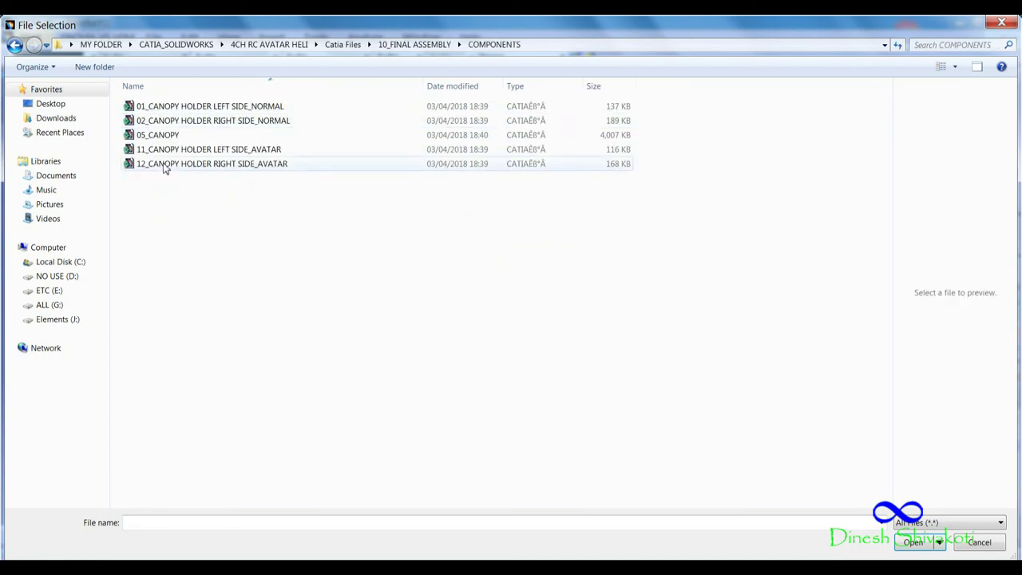
double_click(157, 135)
middle_click_drag(463, 360, 491, 373)
key("F3")
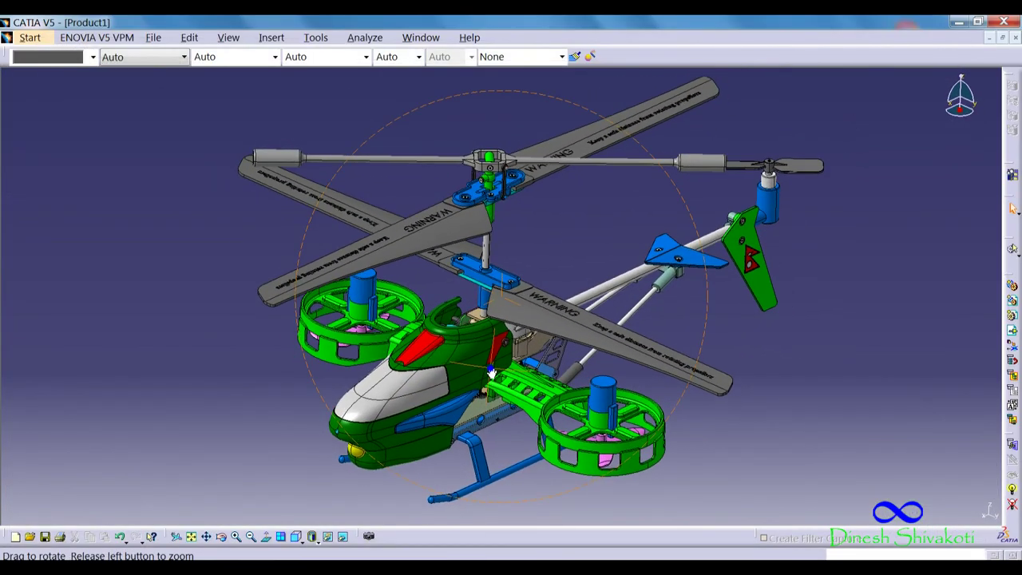
Step: Show the helicopter in a four-pane multi-view layout with isometric, top and side panes zoomed
left_click(312, 460)
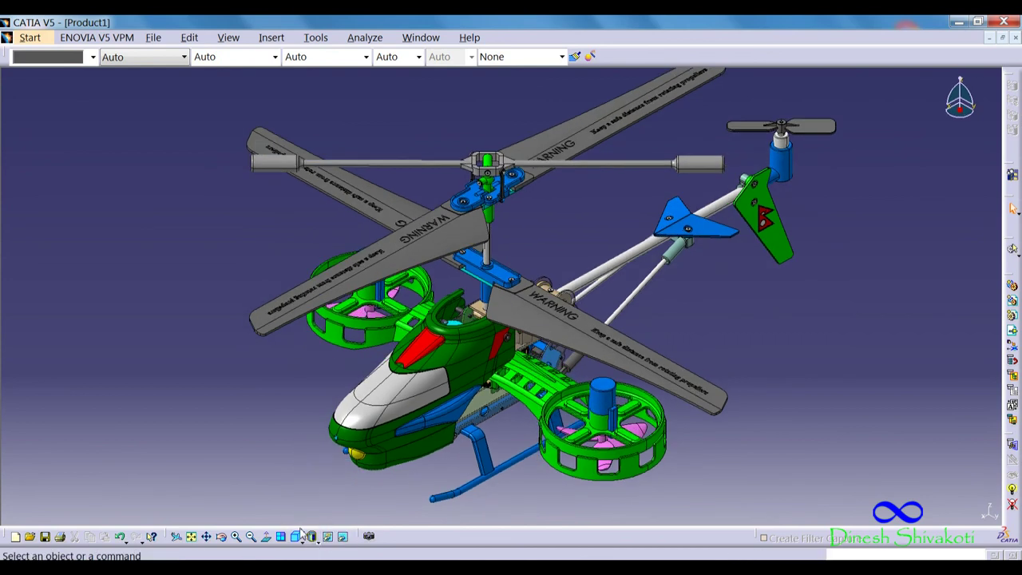
left_click(281, 536)
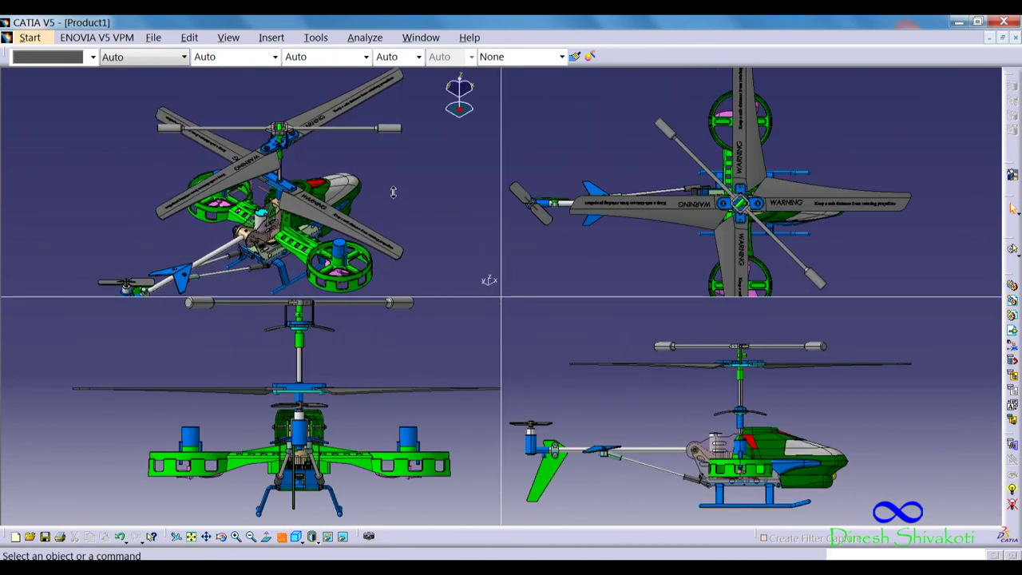
middle_click_drag(365, 269, 422, 180)
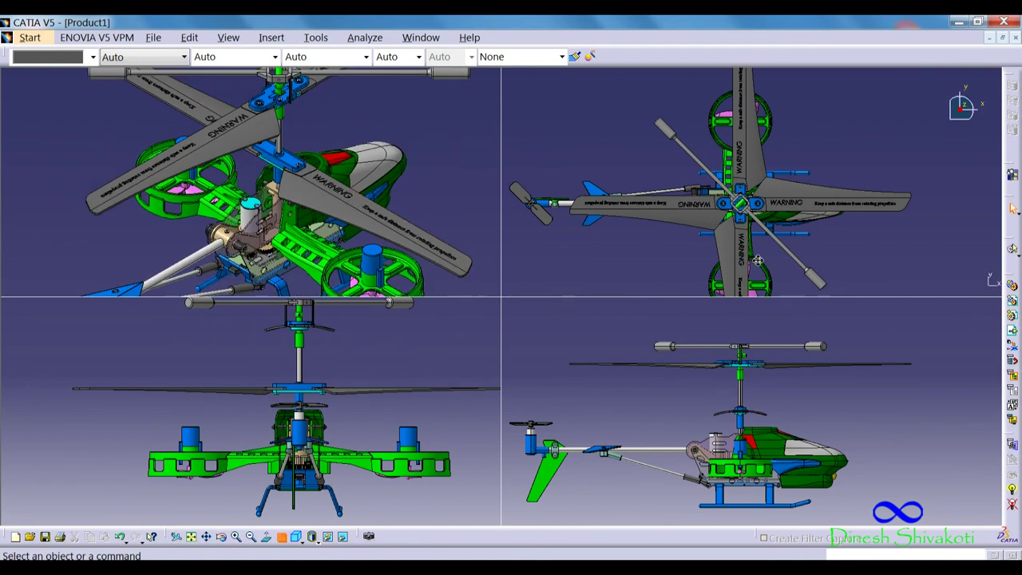
middle_click_drag(743, 223, 760, 245)
mouse_move(854, 412)
middle_mouse_down()
mouse_move(831, 384)
mouse_move(839, 398)
middle_mouse_up()
Step: Bring back the tree and open the Properties of the root Product1
key("F3")
left_click(36, 77)
right_click(36, 77)
left_click(87, 144)
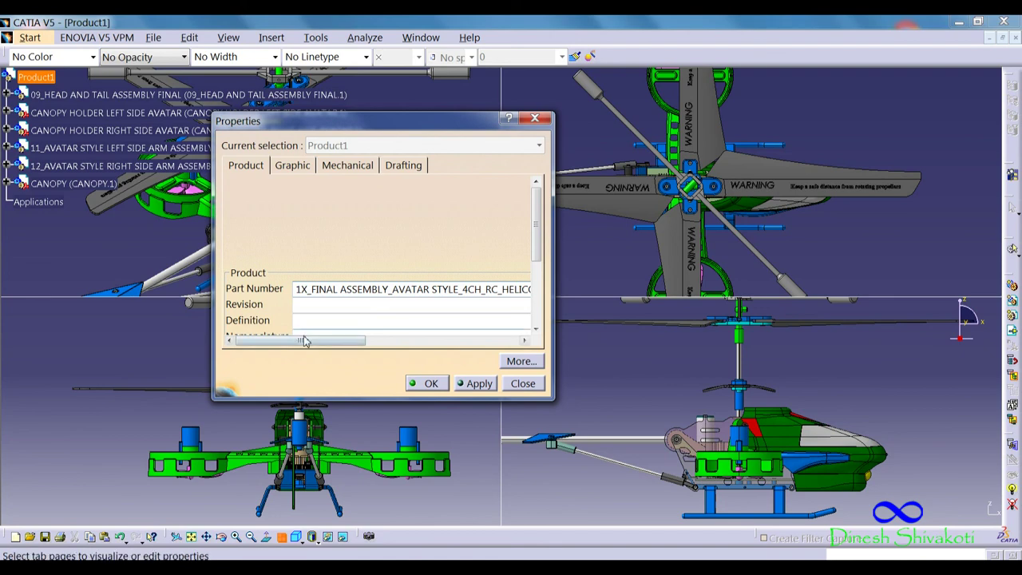
Step: Apply the part number 1X_FINAL ASSEMBLY_AVATAR STYLE_4CH_RC_HELICOPTER to Product1
left_click_drag(304, 341, 351, 341)
left_click(476, 384)
left_click(426, 383)
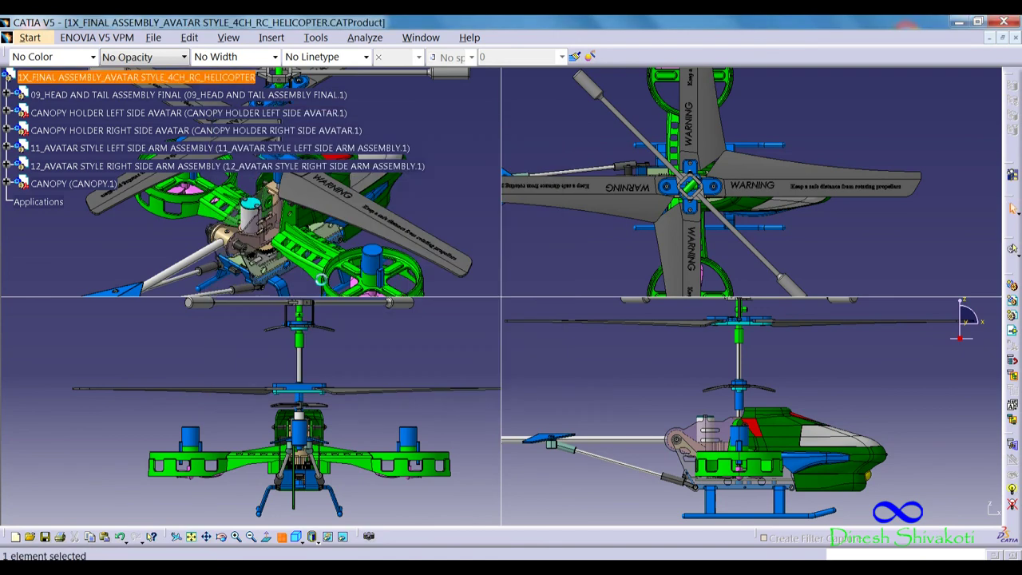
Step: Save the product as a CATProduct in the 10_FINAL ASSEMBLY/ASSY folder
left_click(88, 166)
left_click(153, 37)
left_click(164, 123)
left_click(344, 44)
double_click(184, 234)
double_click(149, 104)
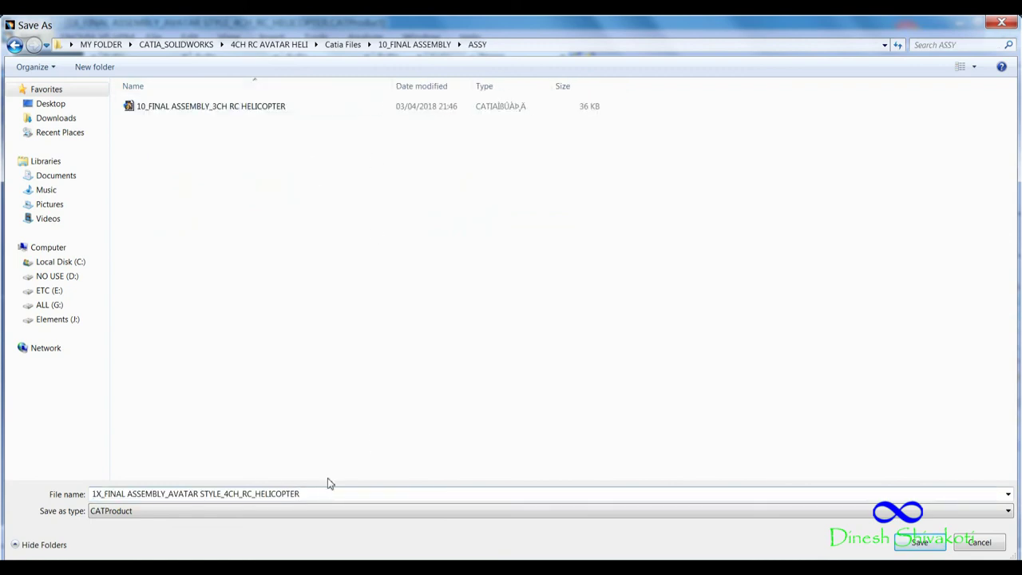
left_click(904, 548)
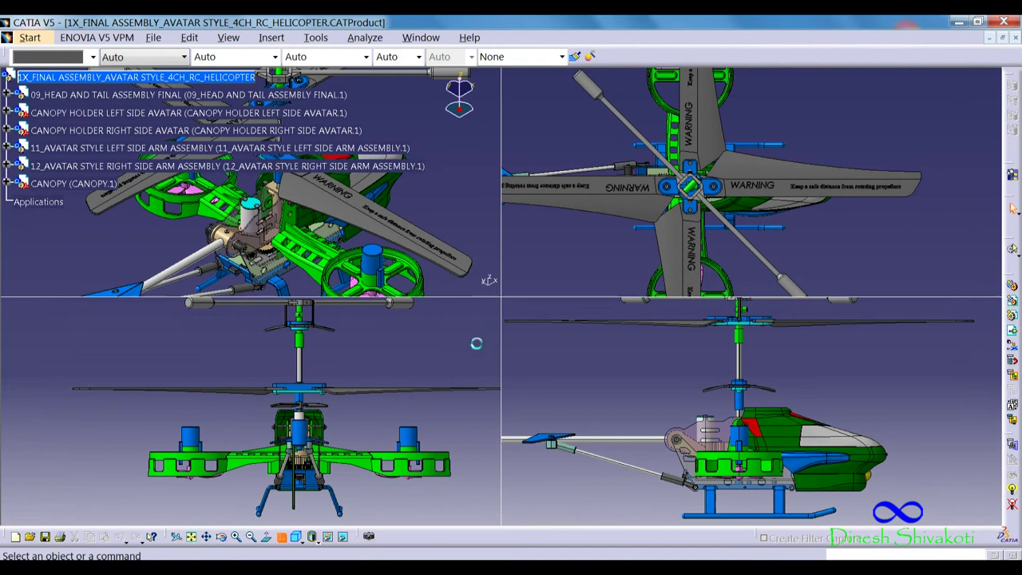
Step: Return to a single isometric view, rotate the finished helicopter and show the tree
left_click(295, 537)
mouse_move(479, 359)
middle_mouse_down()
mouse_move(452, 384)
mouse_move(709, 432)
mouse_move(617, 425)
middle_mouse_up()
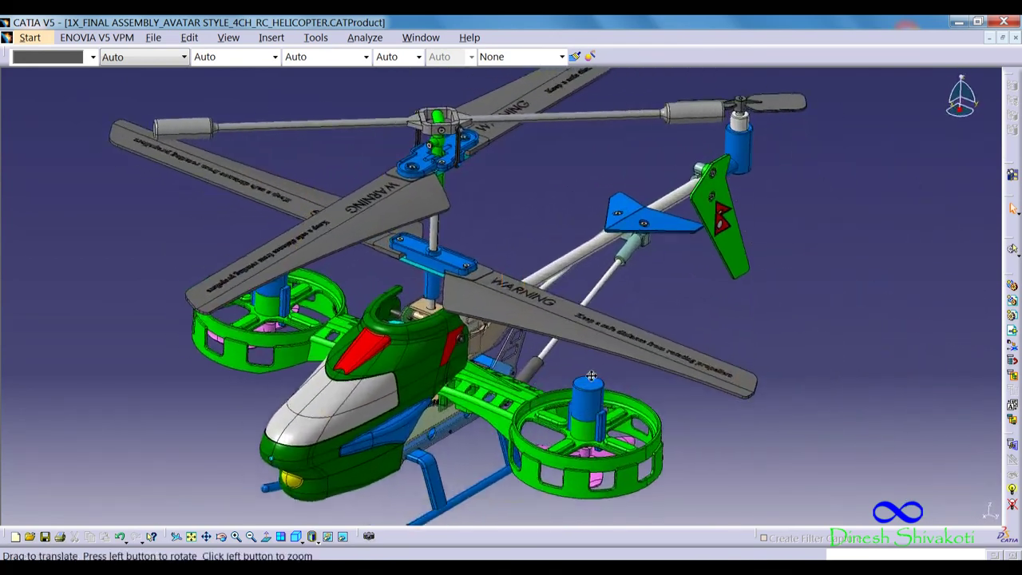
middle_click_drag(616, 425, 575, 381)
key("F3")
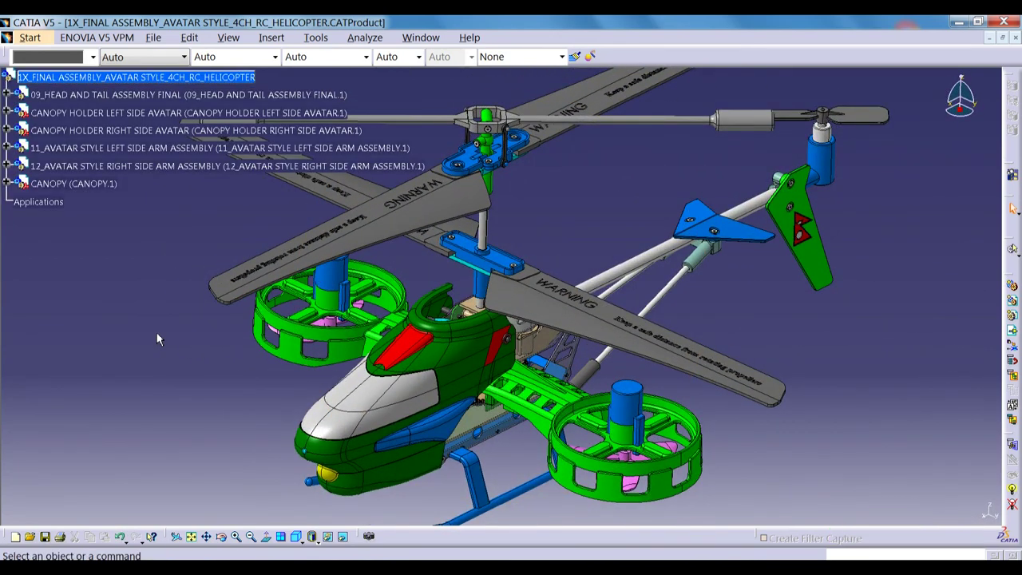